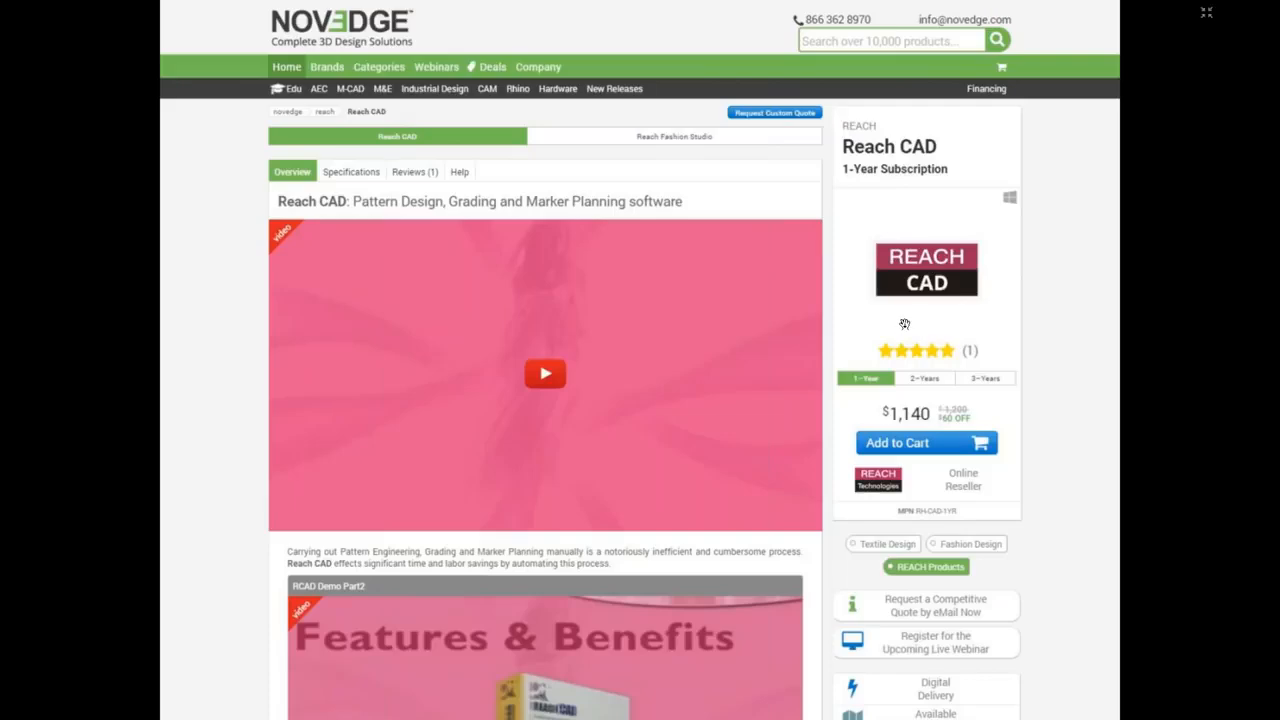
{"action": "left_click", "coordinate": [910, 321]}
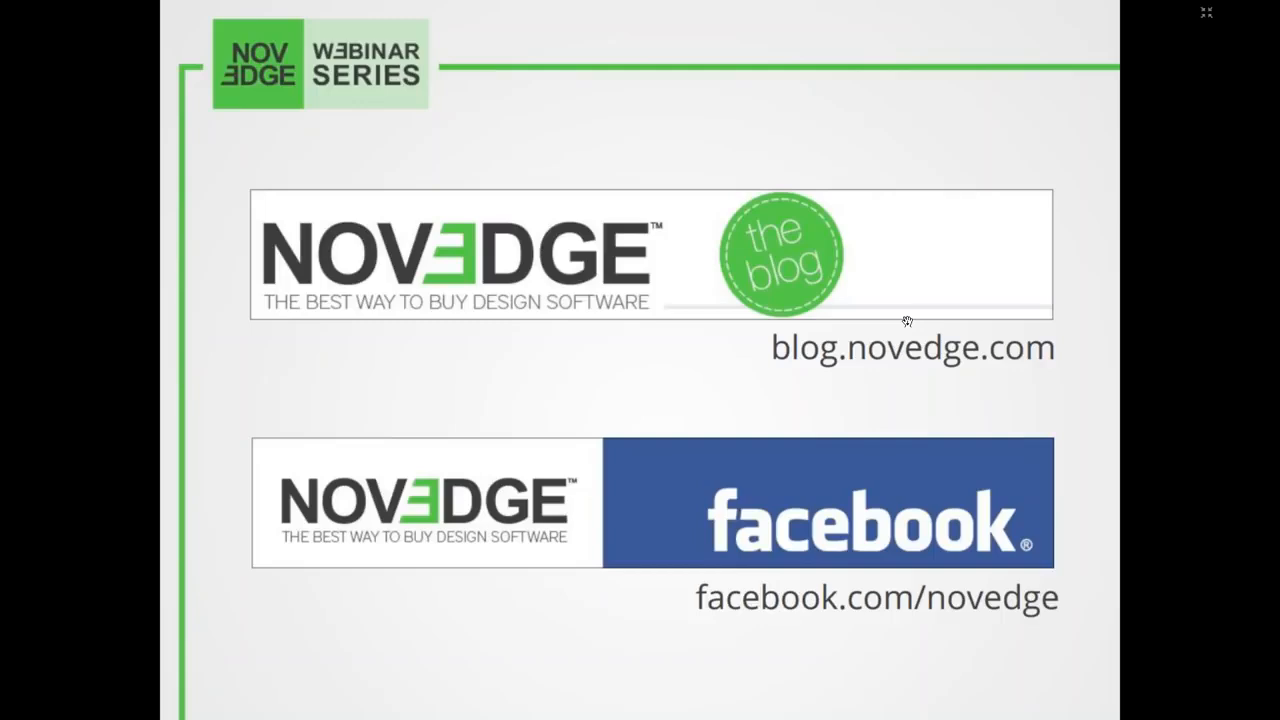
{"action": "left_click", "coordinate": [907, 321]}
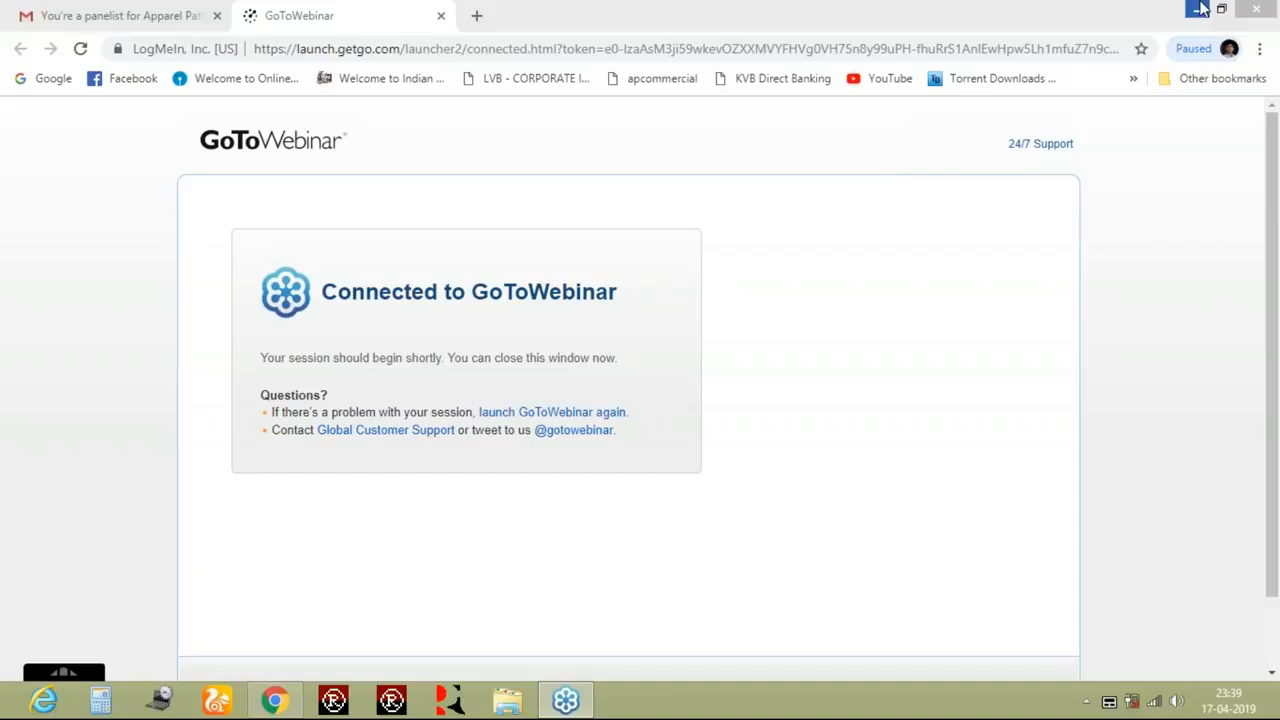
Minimise the browser window and set the measurement unit in REACH PDS to inches.
{"action": "left_click", "coordinate": [1203, 9]}
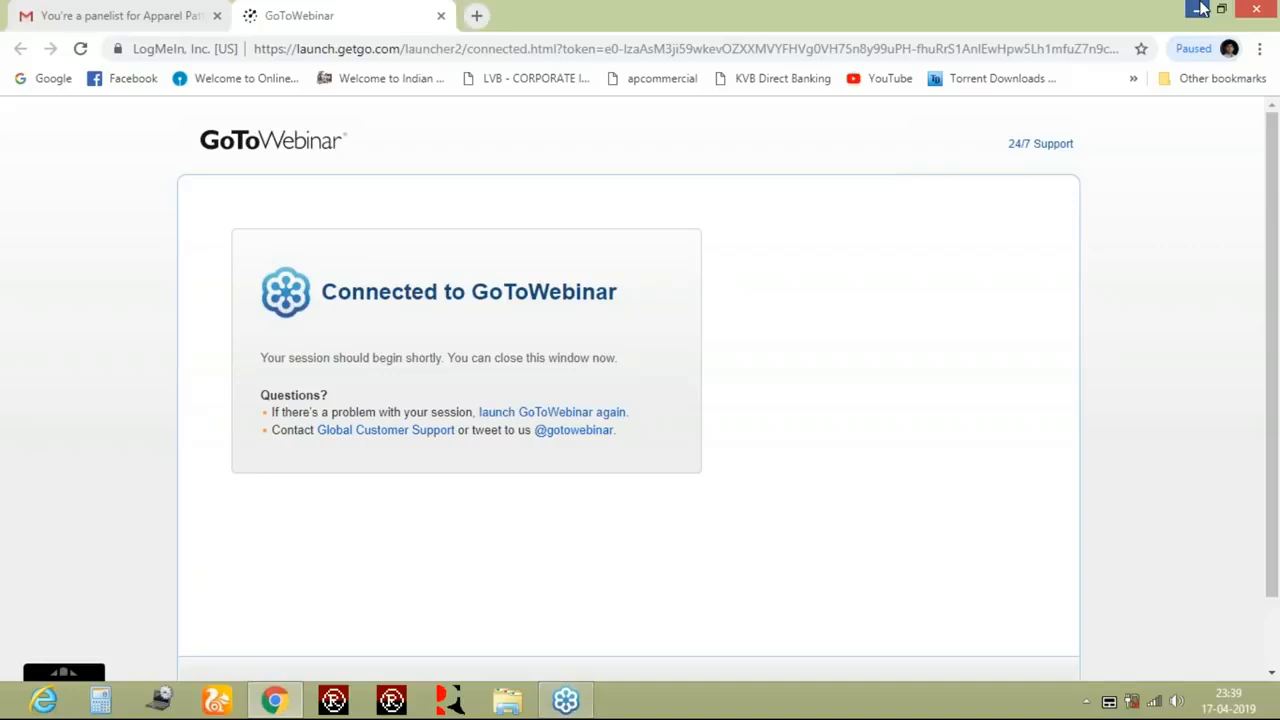
{"action": "left_click", "coordinate": [1203, 9]}
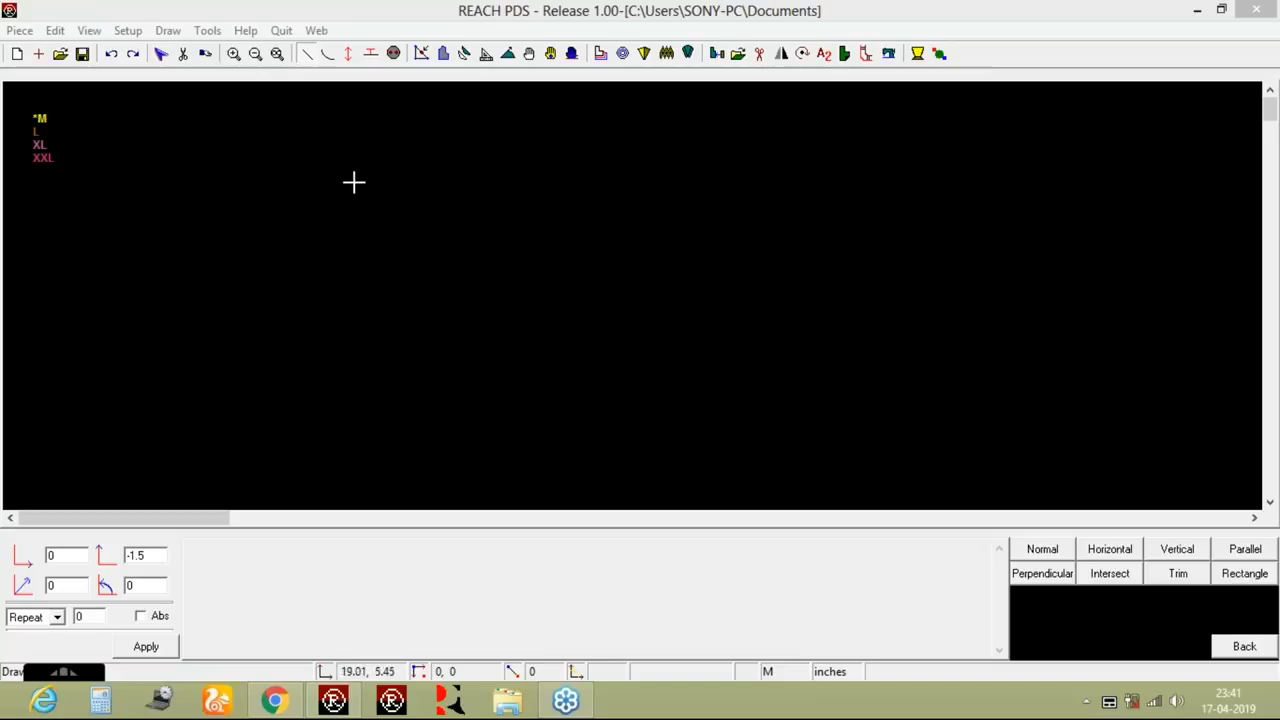
{"action": "left_click", "coordinate": [128, 30]}
{"action": "mouse_move", "coordinate": [148, 103]}
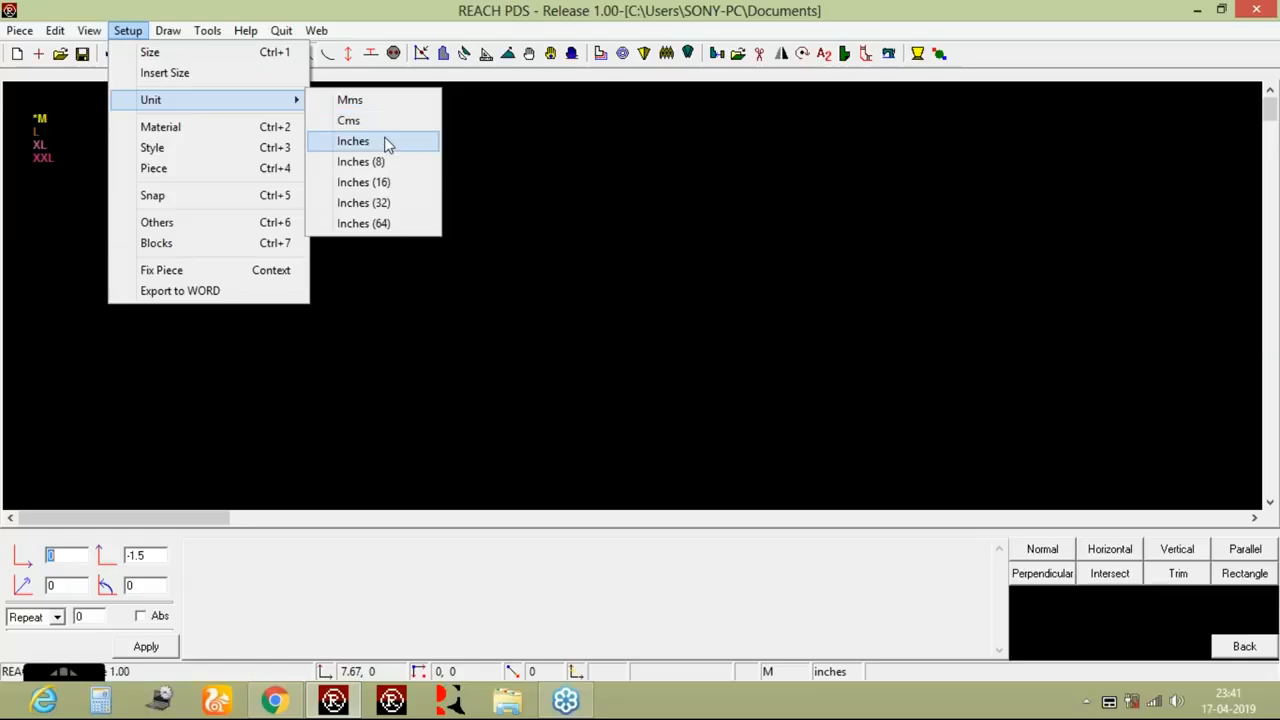
{"action": "left_click", "coordinate": [388, 145]}
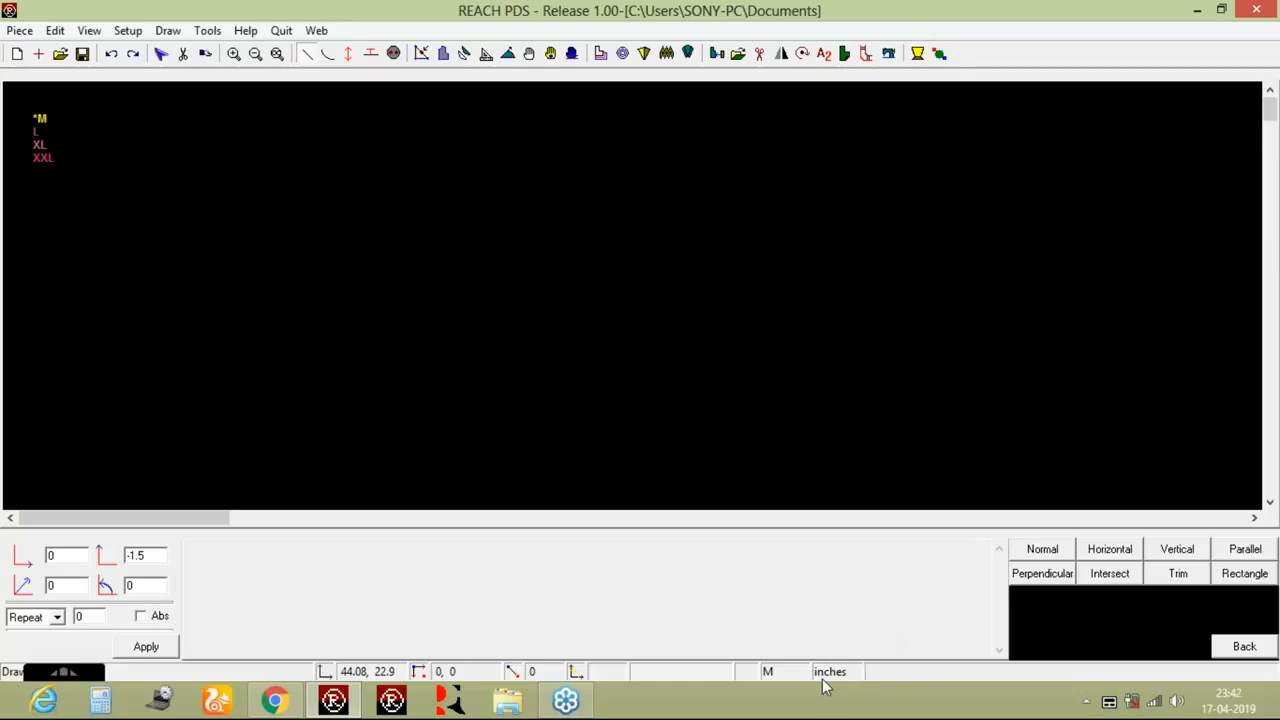
Open the size setup to review the size names and their colours.
{"action": "left_click", "coordinate": [128, 32]}
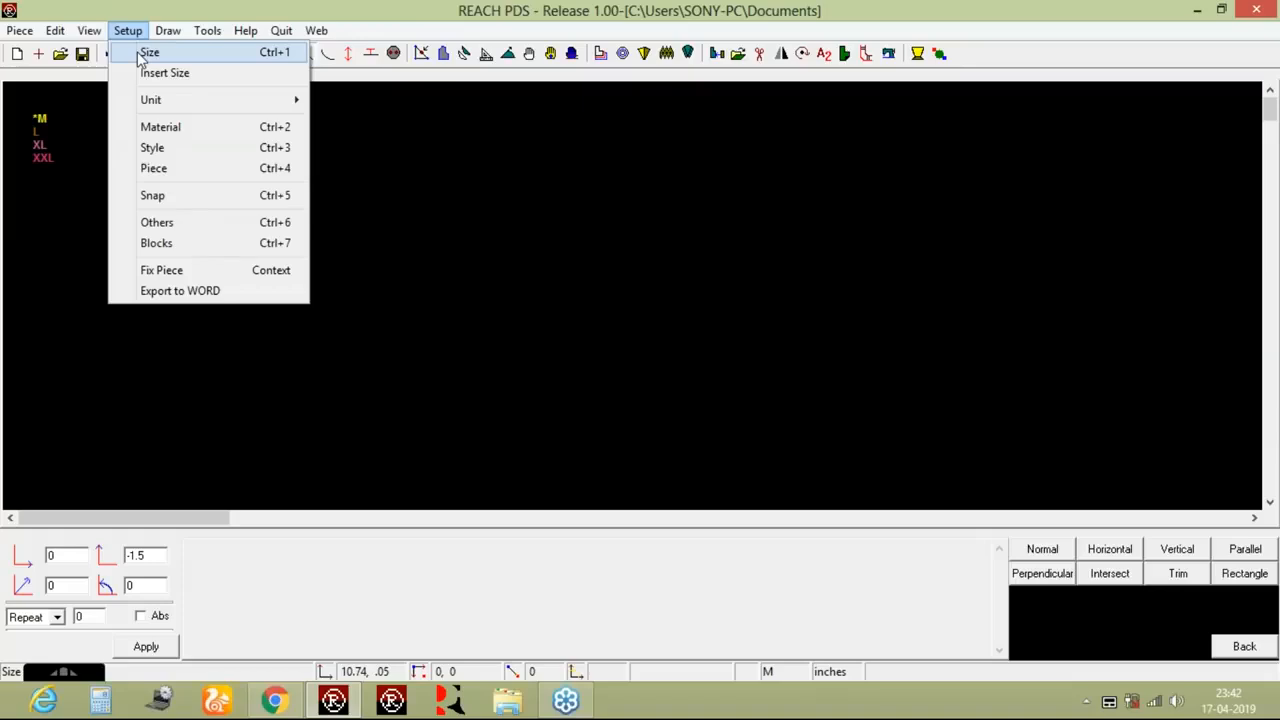
{"action": "left_click", "coordinate": [148, 53]}
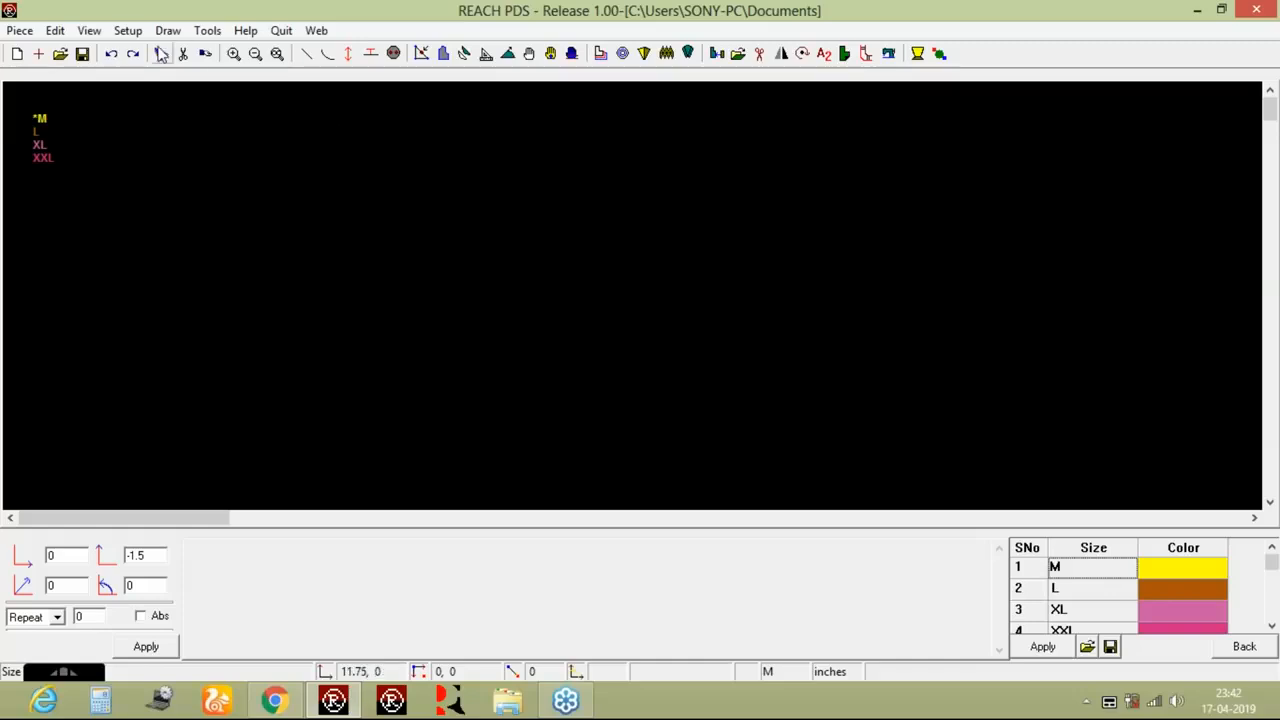
Create the first construction block in the Blocks setup with left 22, top 22, width 10 and height 26.
{"action": "left_click", "coordinate": [130, 30]}
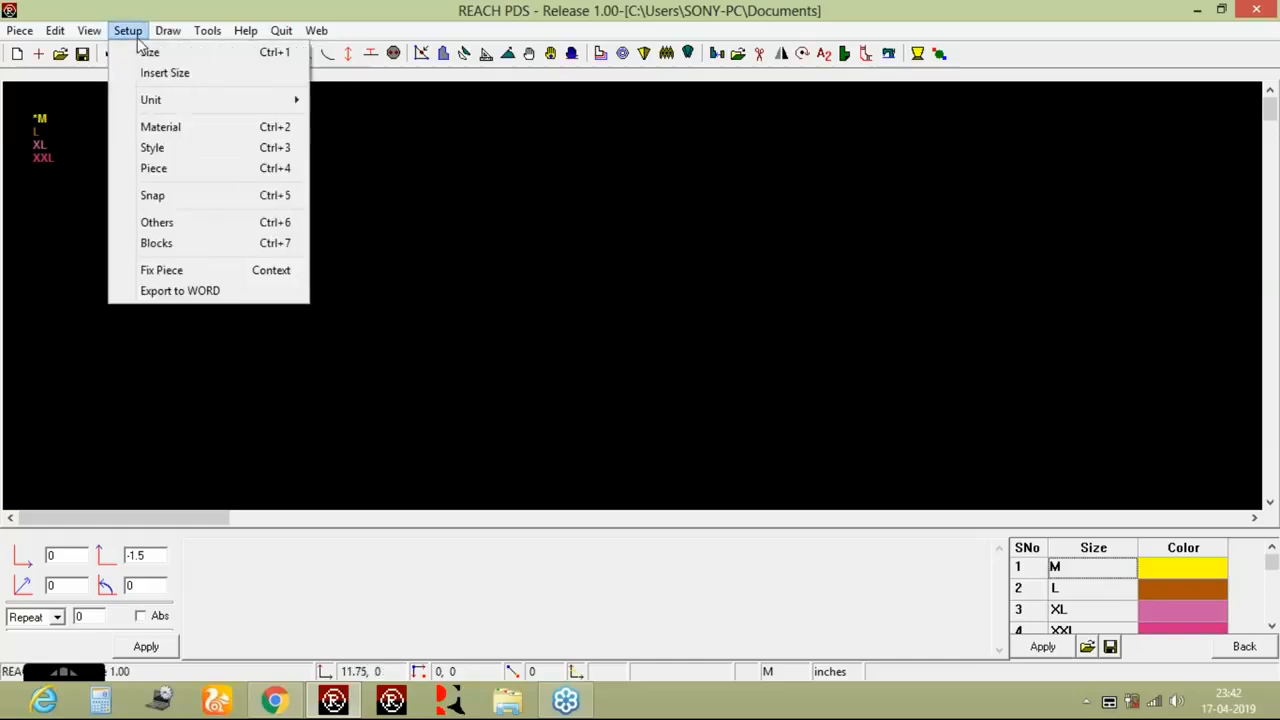
{"action": "left_click", "coordinate": [175, 244]}
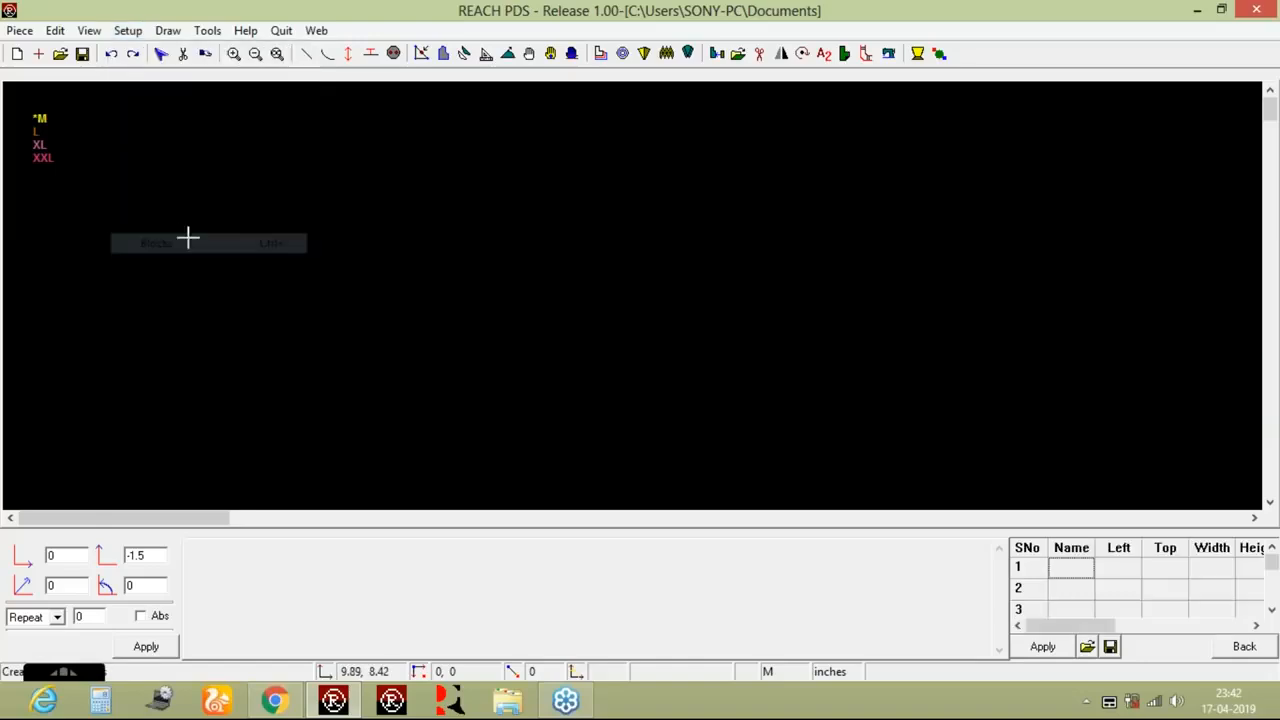
{"action": "left_click", "coordinate": [1113, 568]}
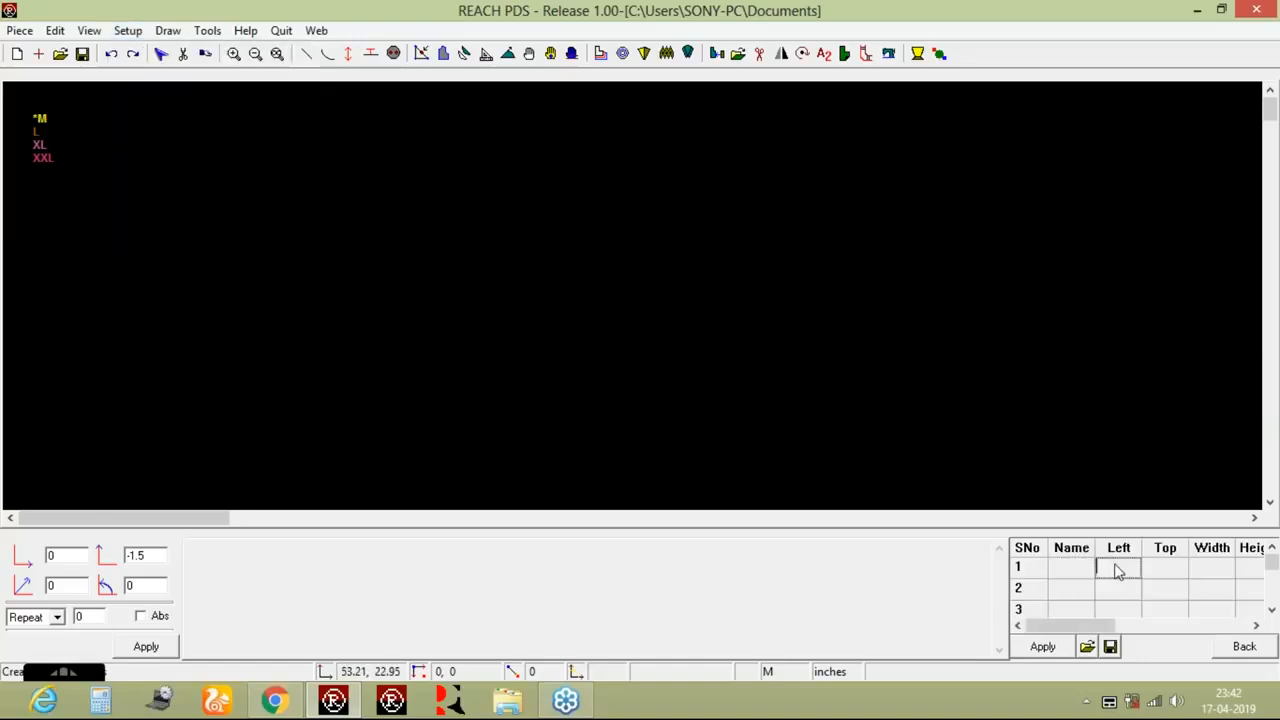
{"action": "type", "text": "22"}
{"action": "key", "text": "Tab"}
{"action": "type", "text": "22"}
{"action": "key", "text": "Tab"}
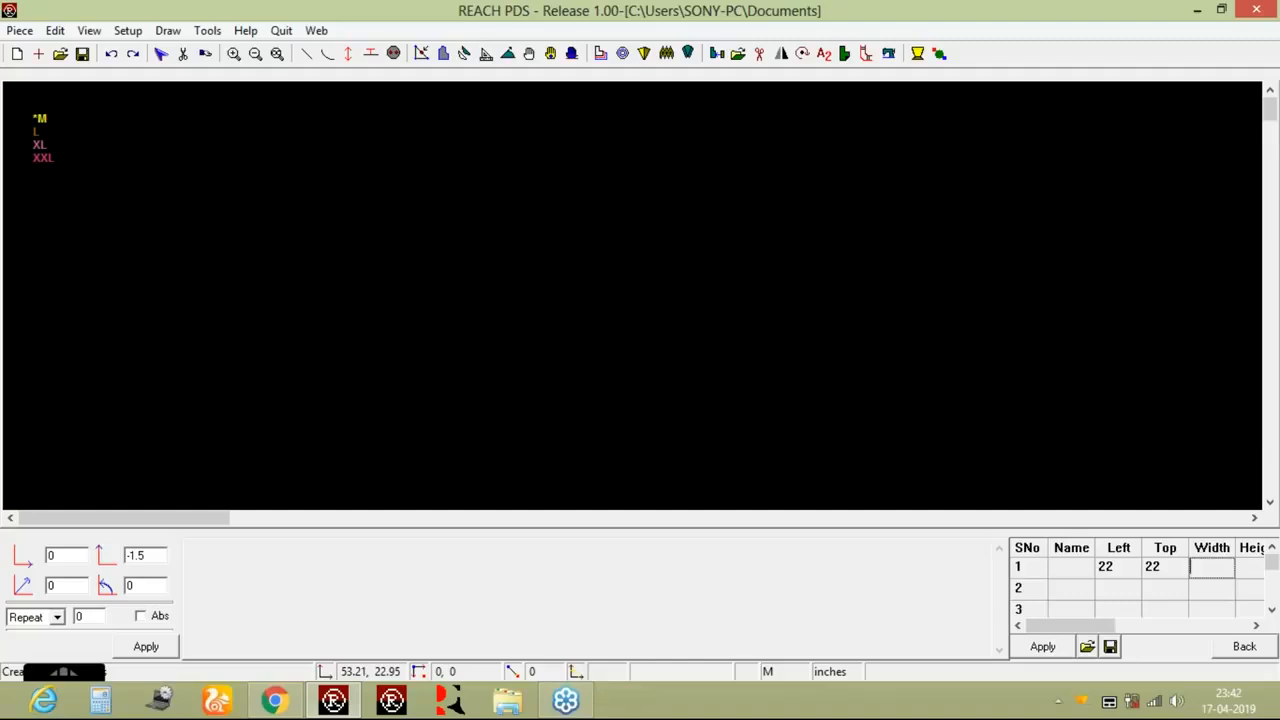
{"action": "type", "text": "10"}
{"action": "key", "text": "Tab"}
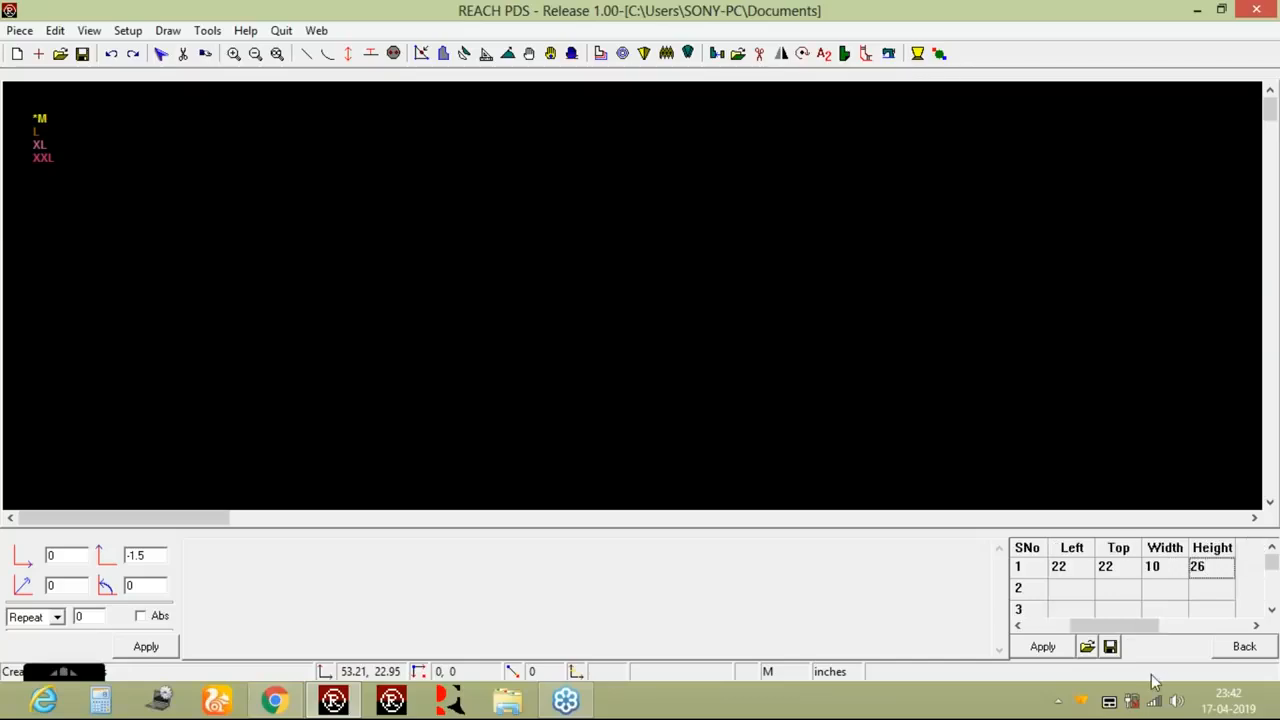
{"action": "left_click", "coordinate": [1043, 647]}
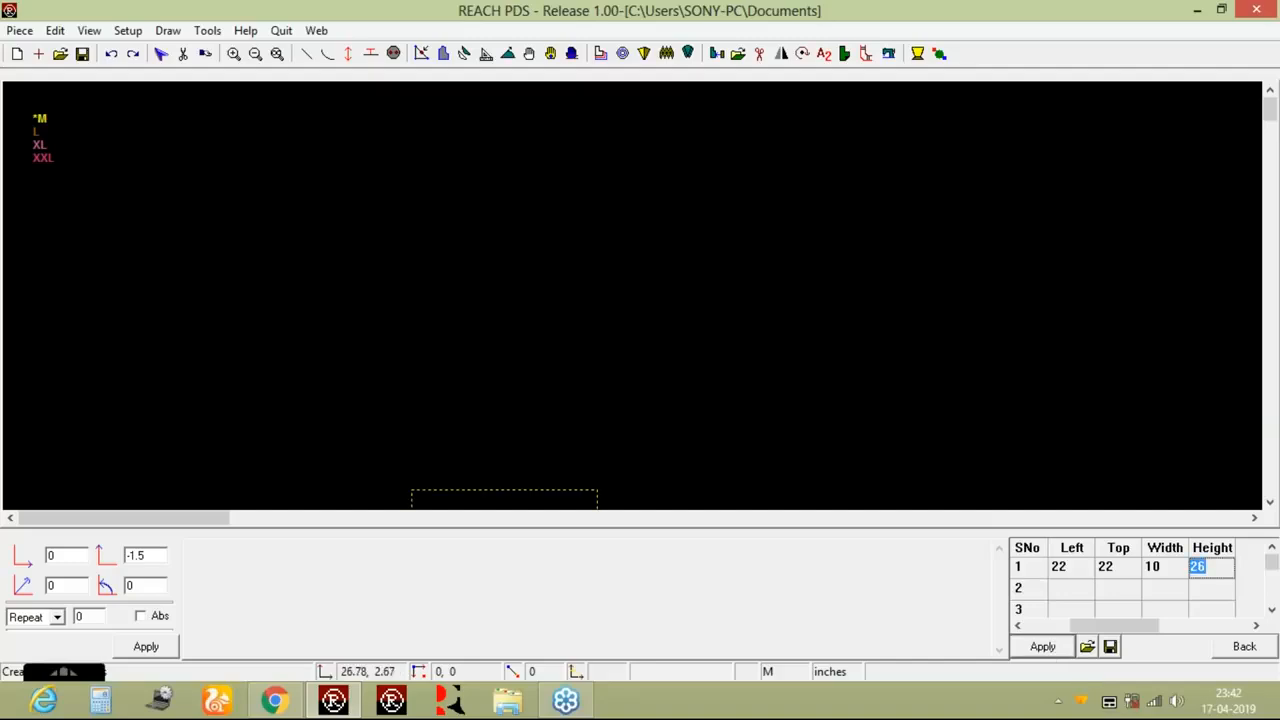
{"action": "left_click", "coordinate": [277, 53]}
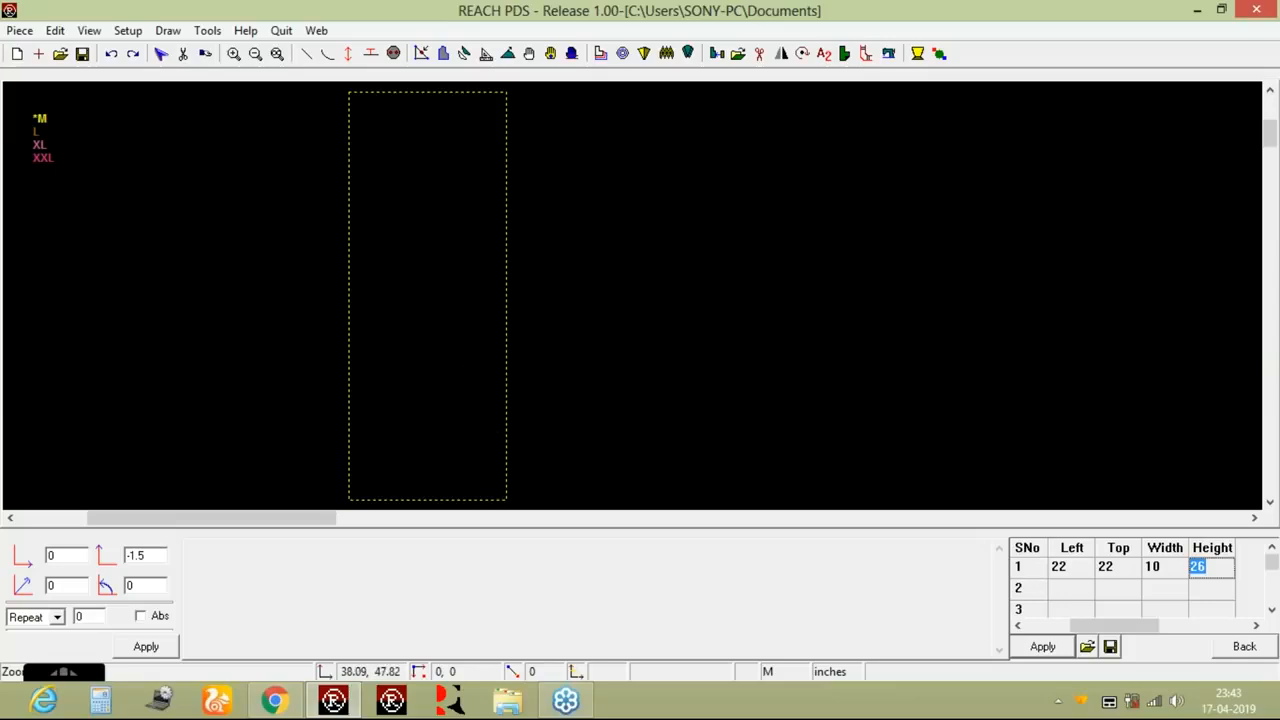
Add a second block at left 22, top 22, with width 10 and height 10.
{"action": "key", "text": "Tab"}
{"action": "type", "text": "22"}
{"action": "key", "text": "Tab"}
{"action": "key", "text": "Tab"}
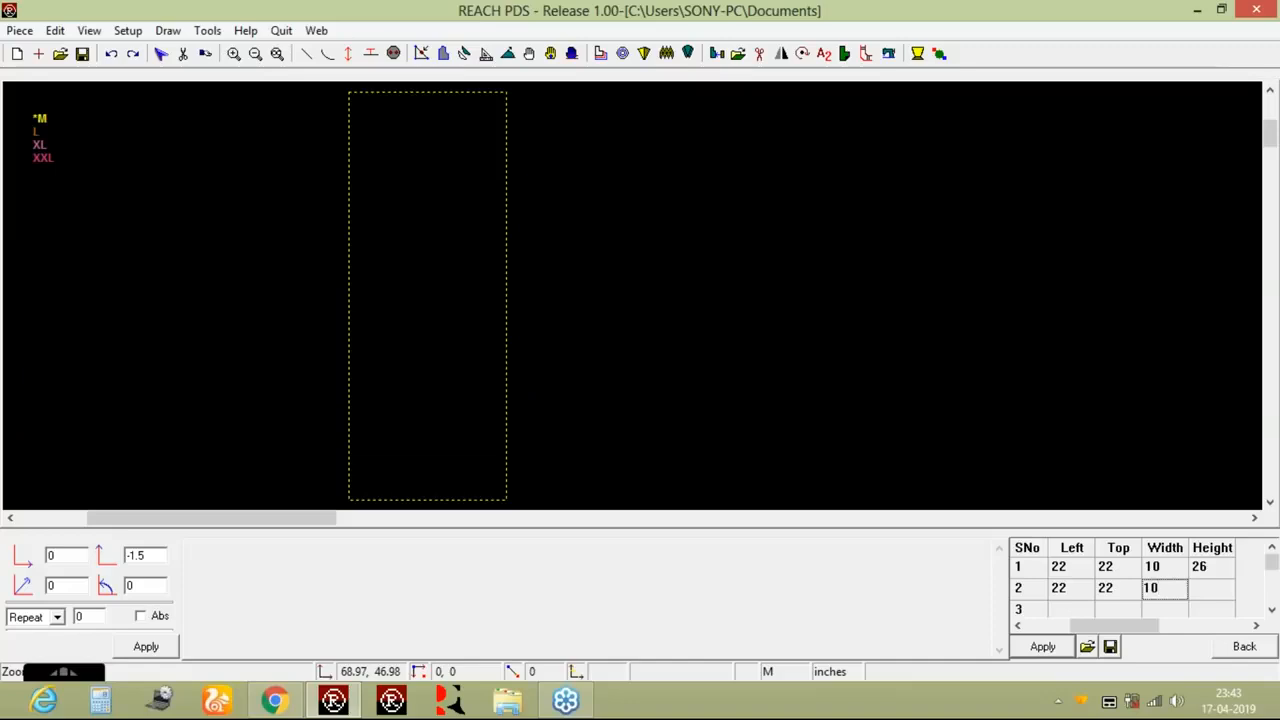
{"action": "key", "text": "Tab"}
{"action": "type", "text": "10"}
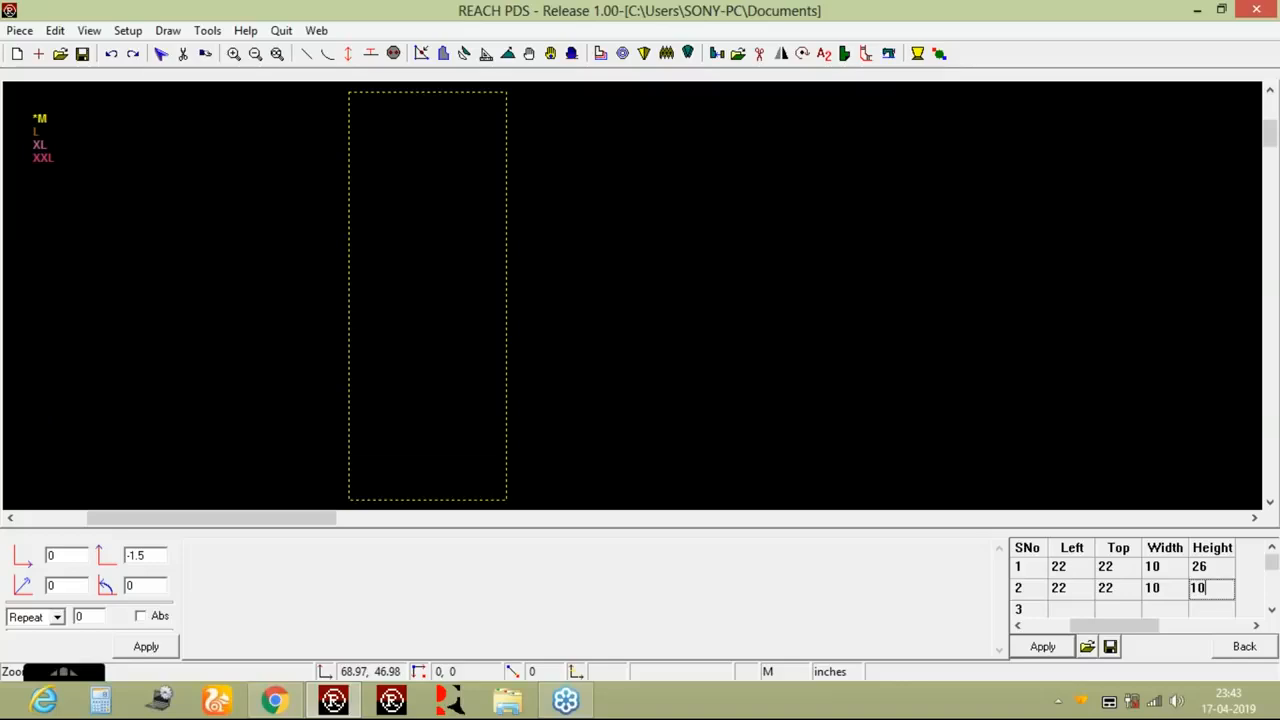
{"action": "left_click", "coordinate": [1058, 646]}
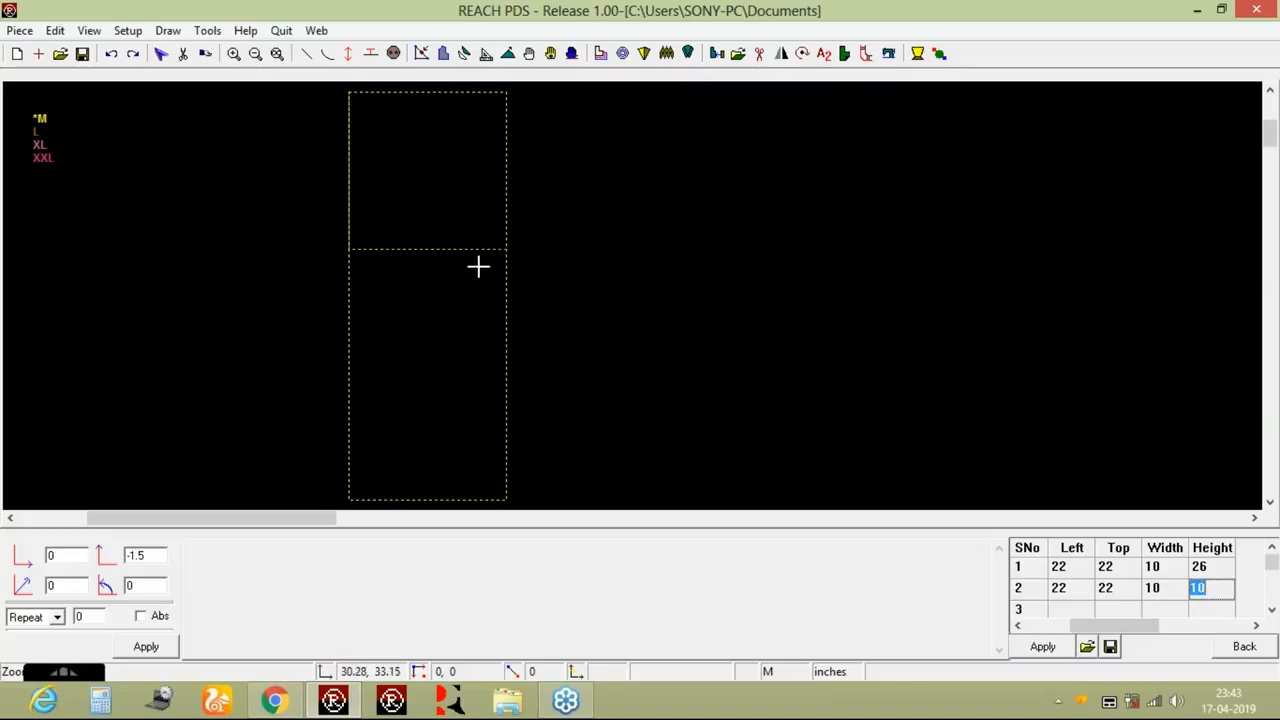
Enter a third block at left 22, top 22, with width 8 and height 1.5.
{"action": "left_click", "coordinate": [1063, 610]}
{"action": "type", "text": "22"}
{"action": "key", "text": "Tab"}
{"action": "type", "text": "22"}
{"action": "key", "text": "Tab"}
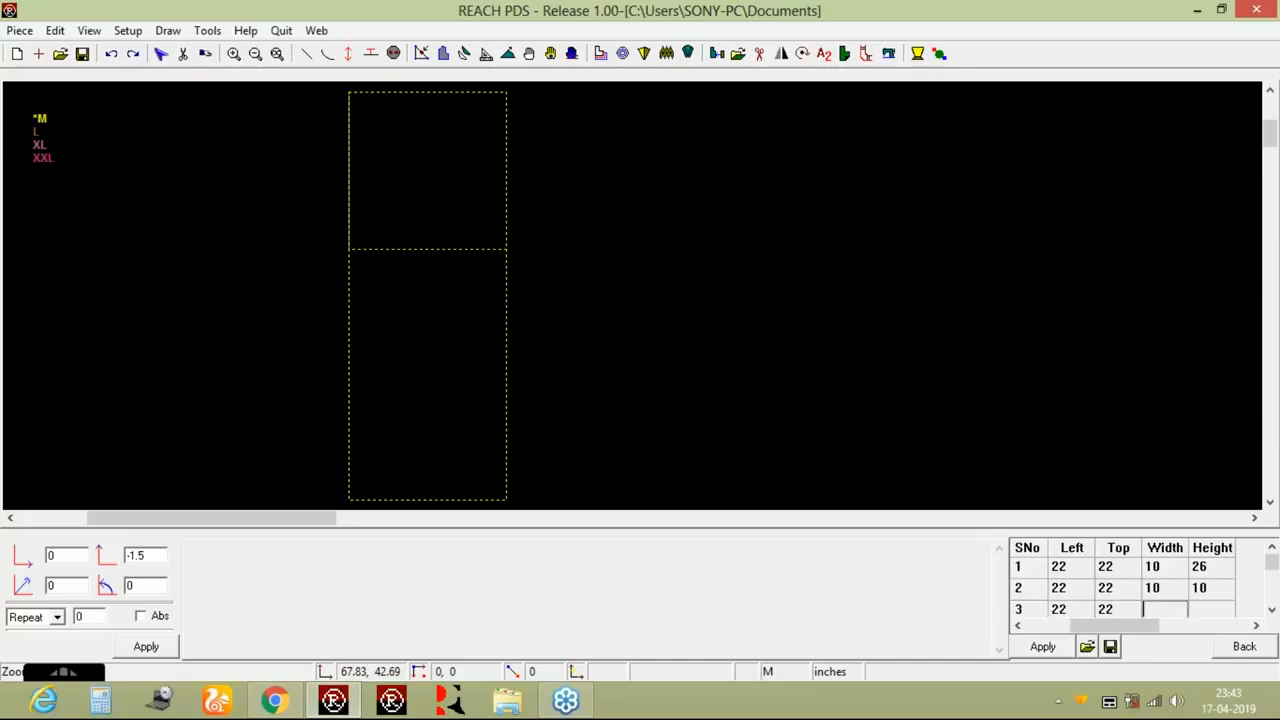
{"action": "type", "text": "8"}
{"action": "key", "text": "Tab"}
{"action": "key", "text": "Tab"}
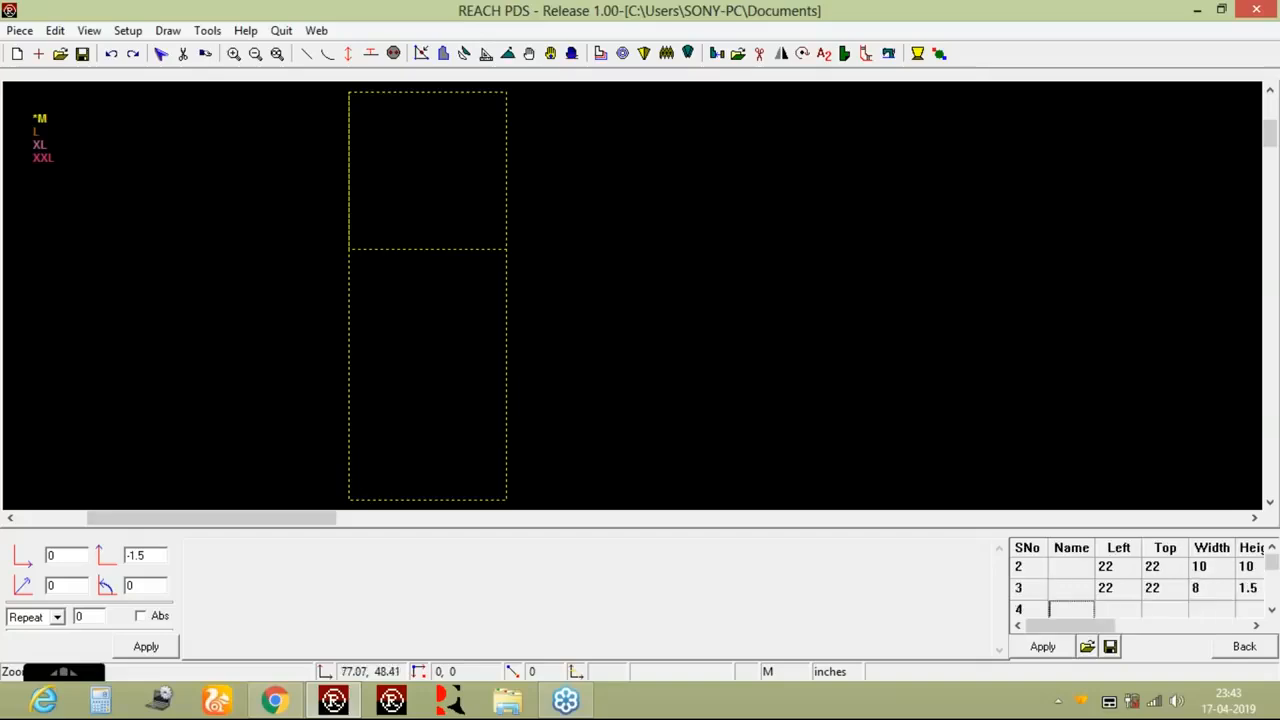
Enter a fourth block at left 22, top 22, with width 3 and height 3, and apply the block table.
{"action": "key", "text": "Tab"}
{"action": "type", "text": "22"}
{"action": "key", "text": "Tab"}
{"action": "type", "text": "22"}
{"action": "key", "text": "Tab"}
{"action": "type", "text": "3"}
{"action": "key", "text": "Tab"}
{"action": "type", "text": "3"}
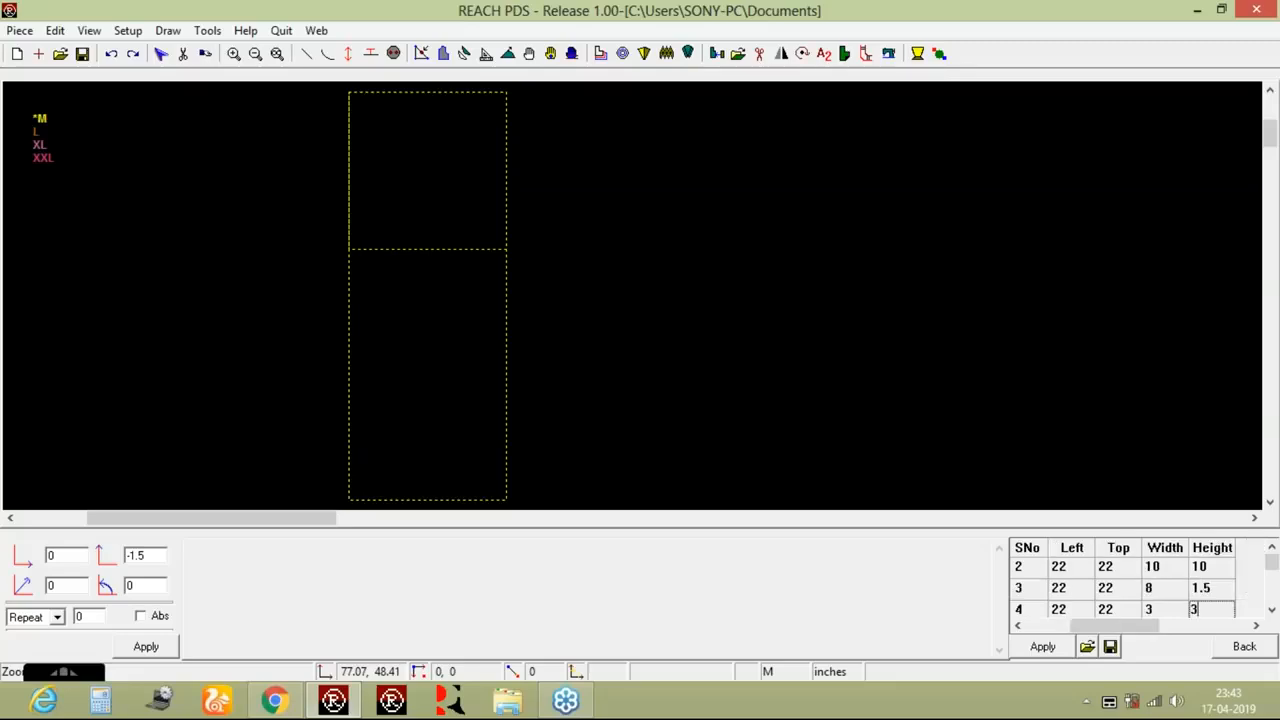
{"action": "left_click", "coordinate": [1040, 647]}
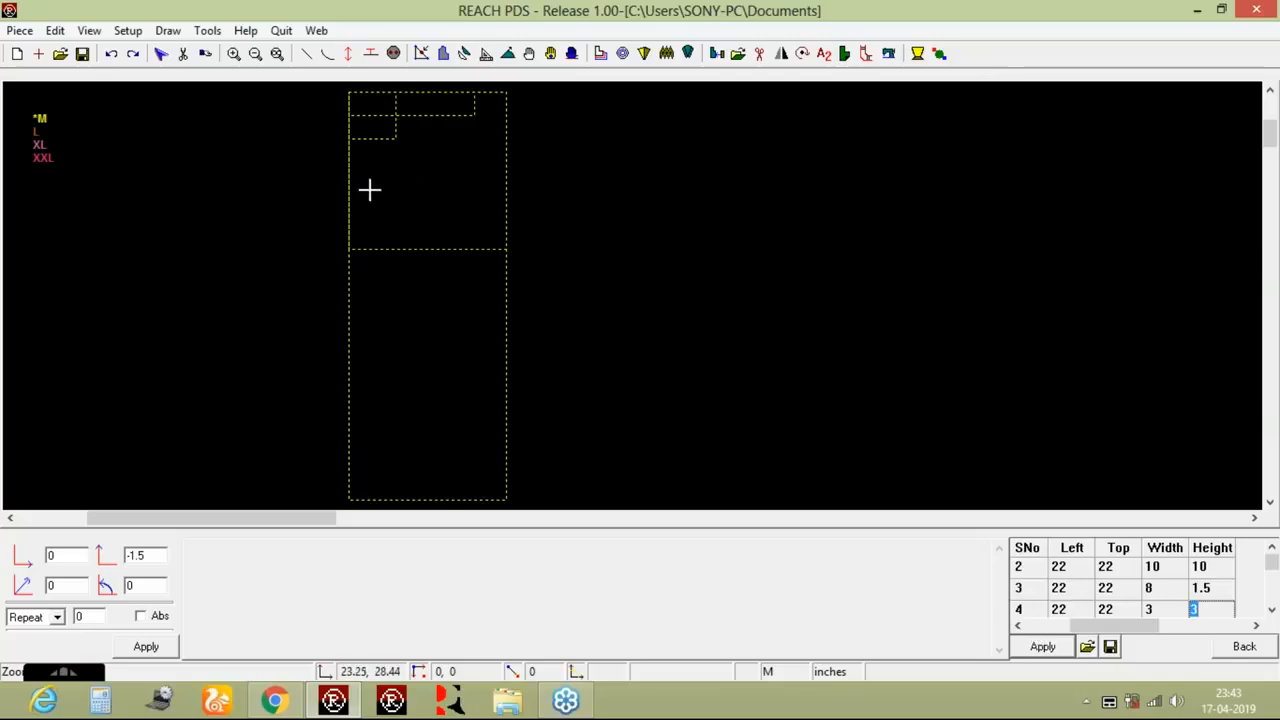
Draw Normal lines from the neck depth down the centre, along the hem and up the side to the underarm, plus the sloping shoulder line.
{"action": "left_click", "coordinate": [308, 60]}
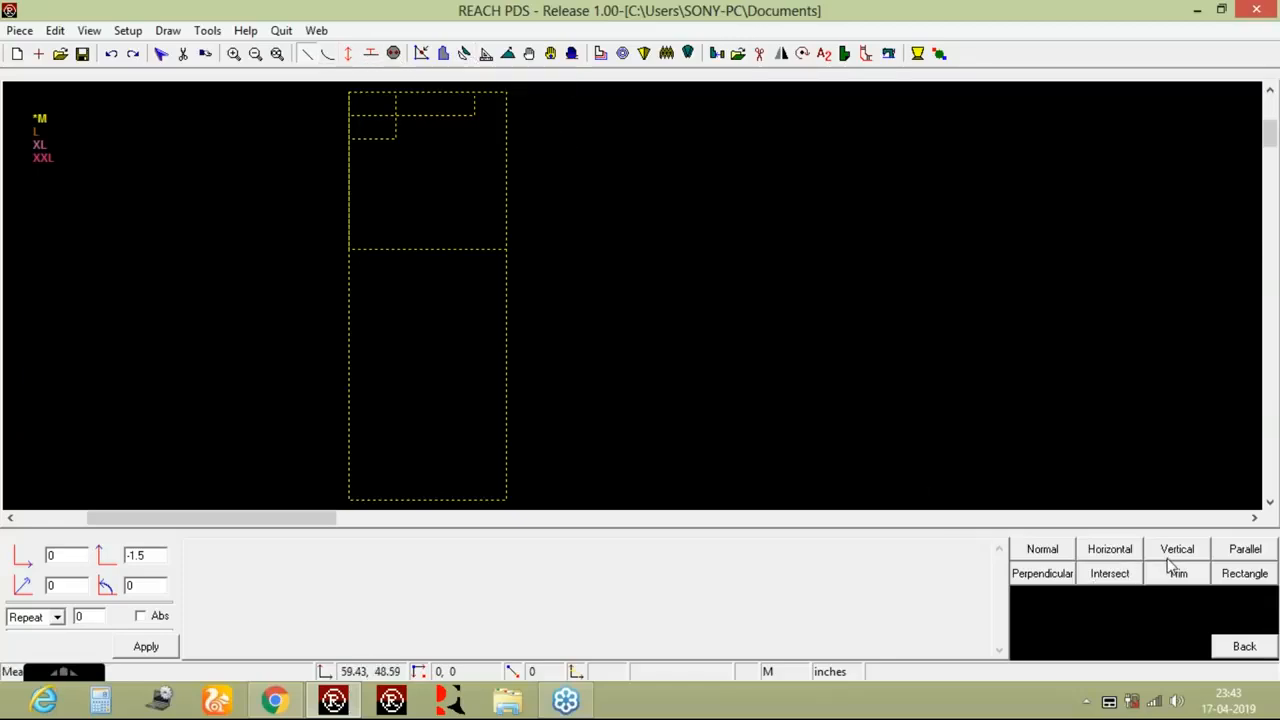
{"action": "left_click", "coordinate": [1057, 556]}
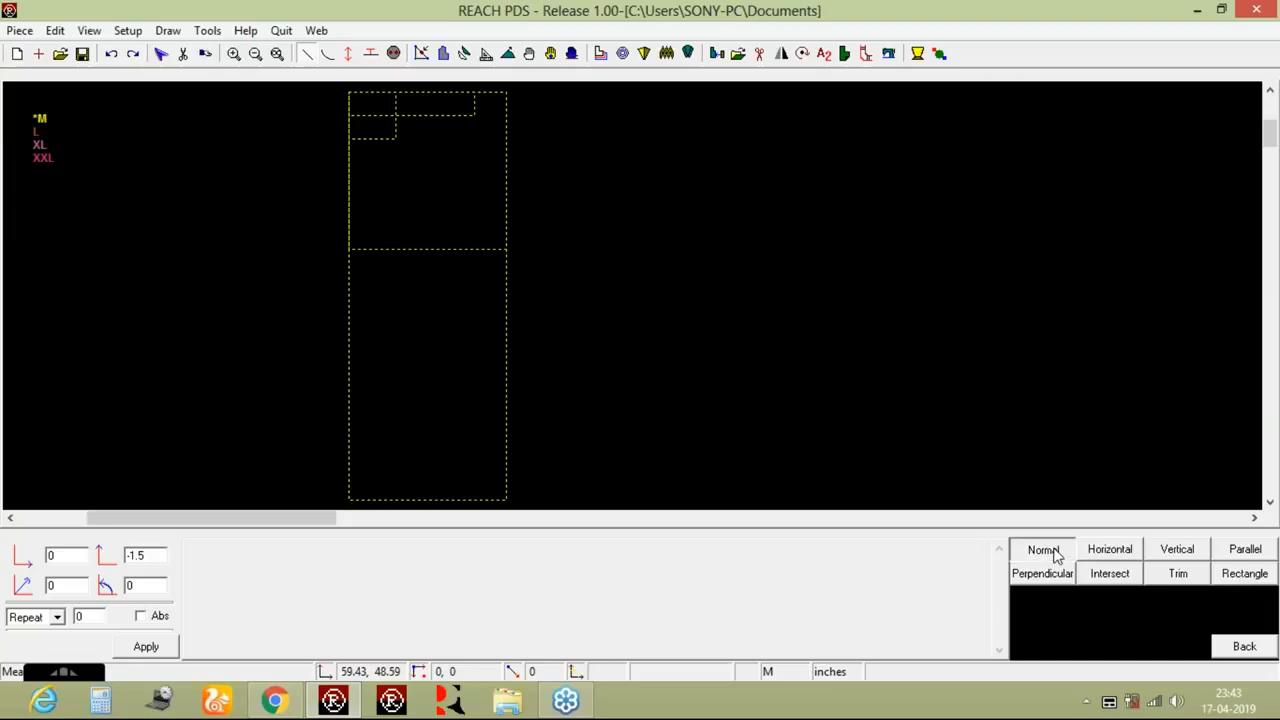
{"action": "left_click", "coordinate": [348, 138]}
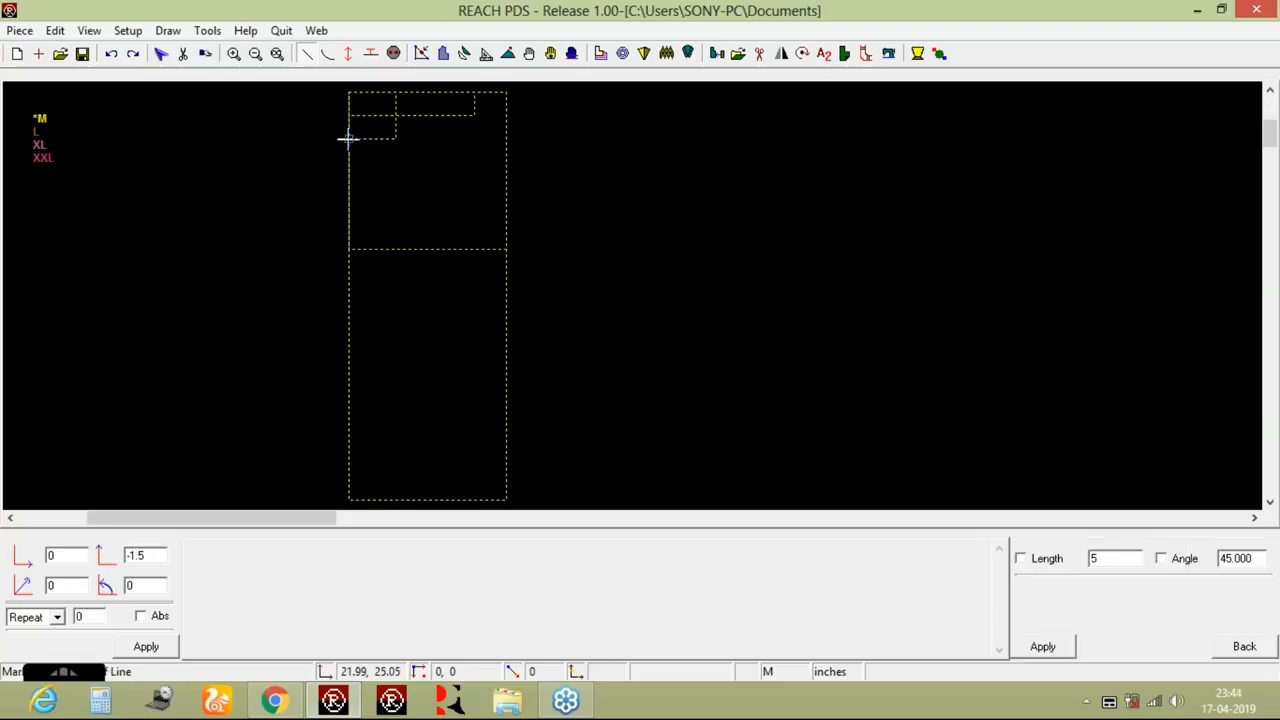
{"action": "left_click", "coordinate": [347, 500]}
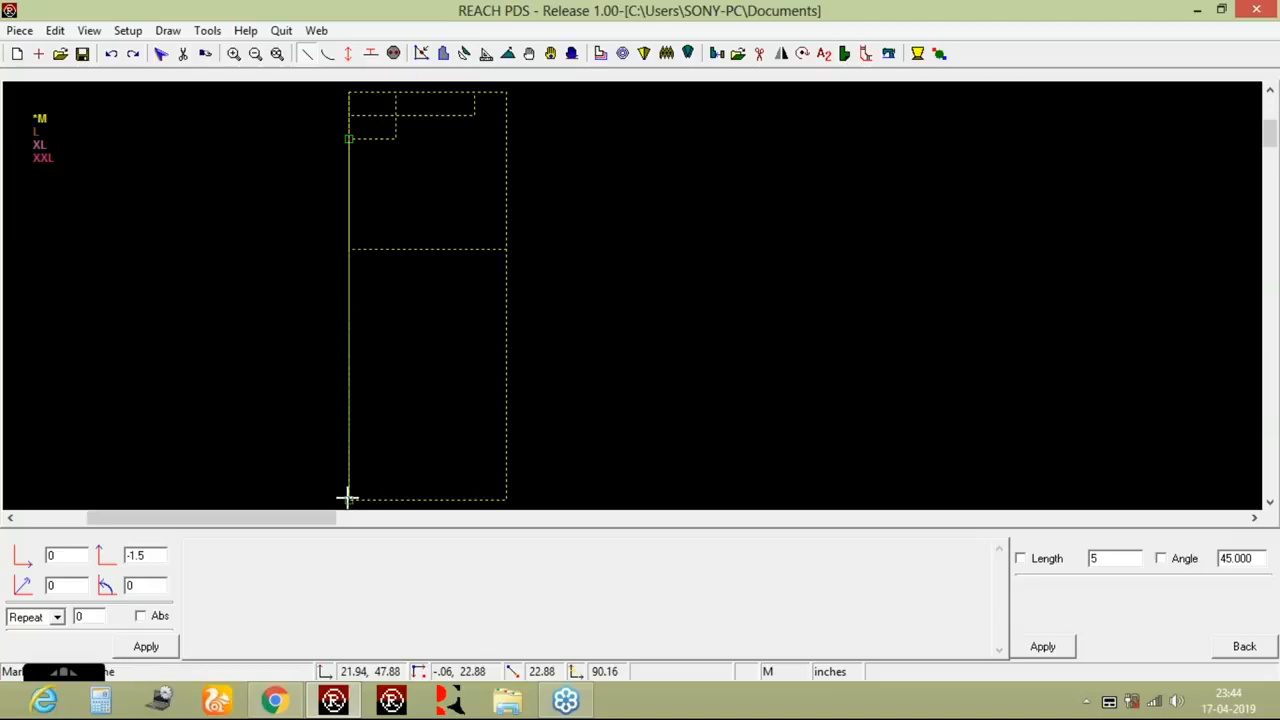
{"action": "left_click", "coordinate": [506, 500]}
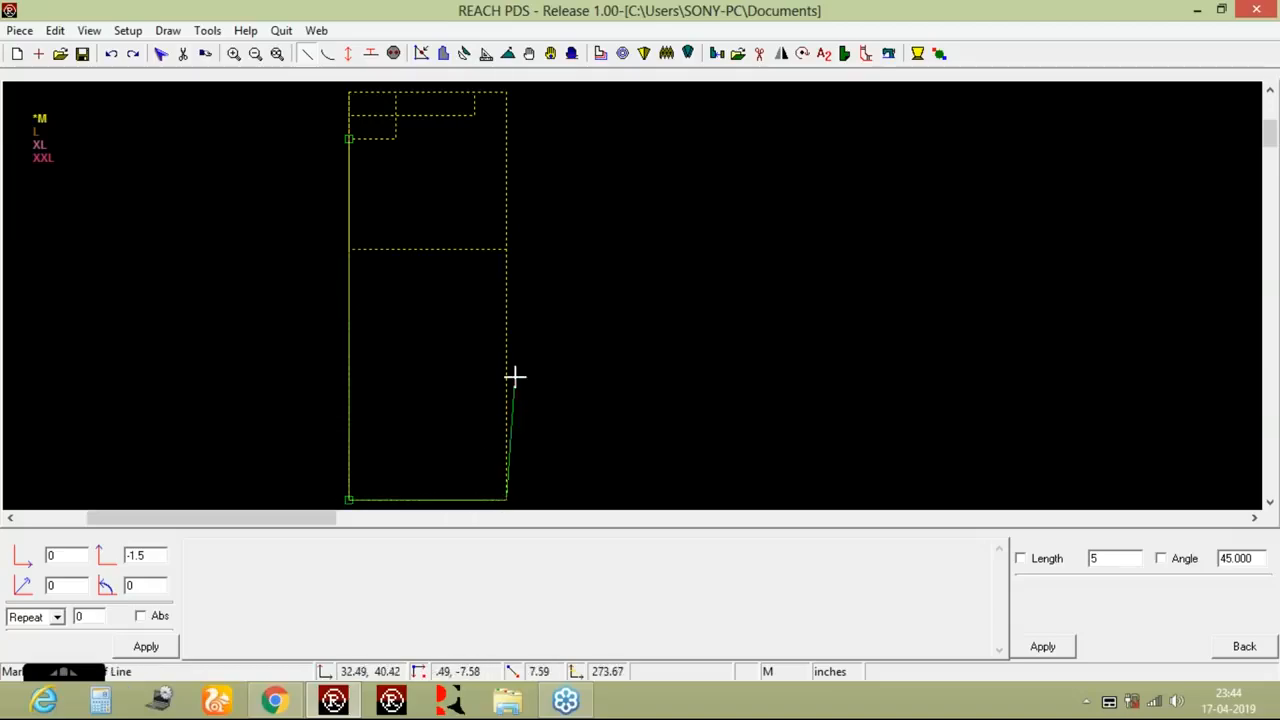
{"action": "left_click", "coordinate": [506, 250]}
{"action": "left_click", "coordinate": [395, 93]}
{"action": "left_click", "coordinate": [474, 115]}
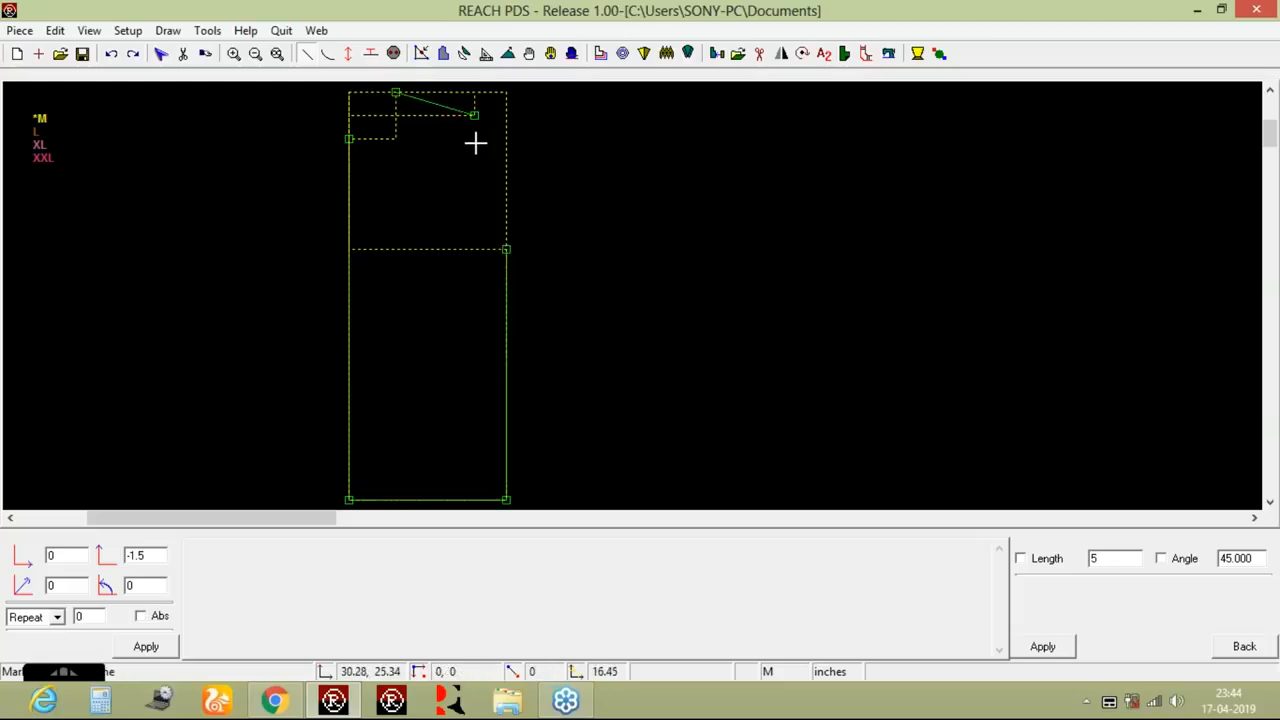
Draw the neckline as a 3 Point Bezier curve from the shoulder's neck point to the top of the centre line.
{"action": "left_click", "coordinate": [328, 56]}
{"action": "left_click", "coordinate": [1110, 549]}
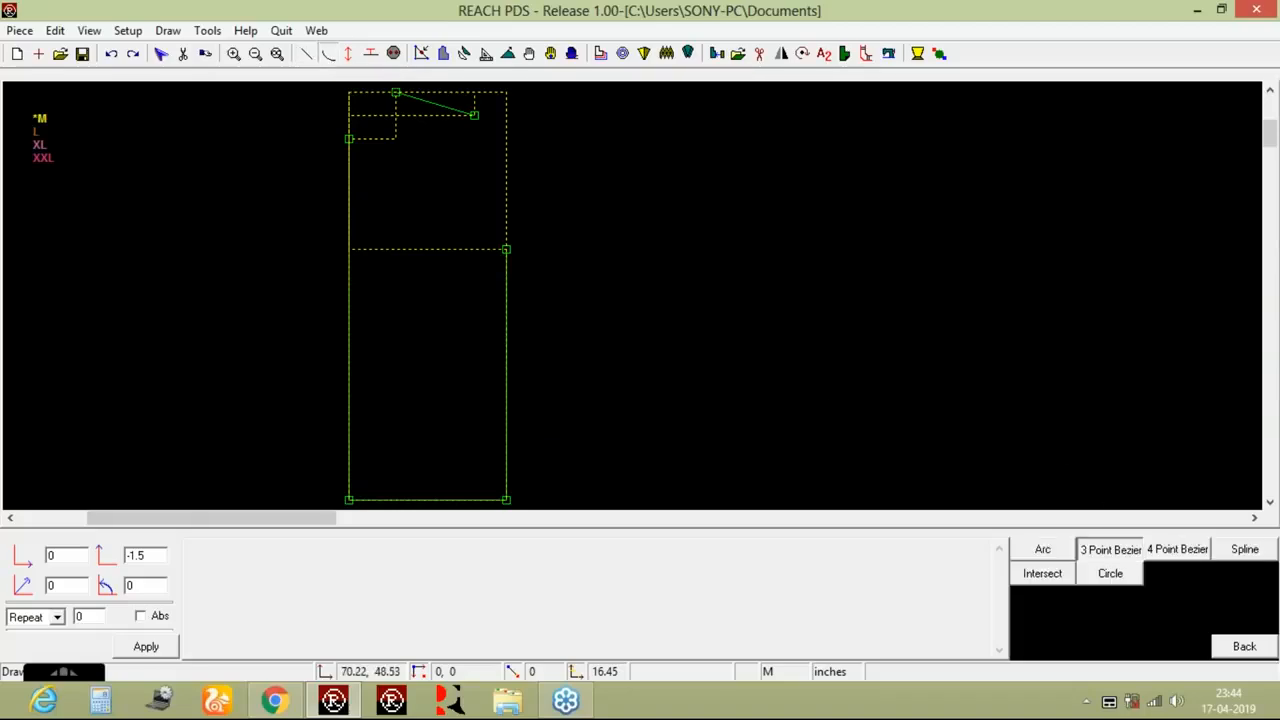
{"action": "left_click", "coordinate": [396, 90]}
{"action": "left_click", "coordinate": [348, 136]}
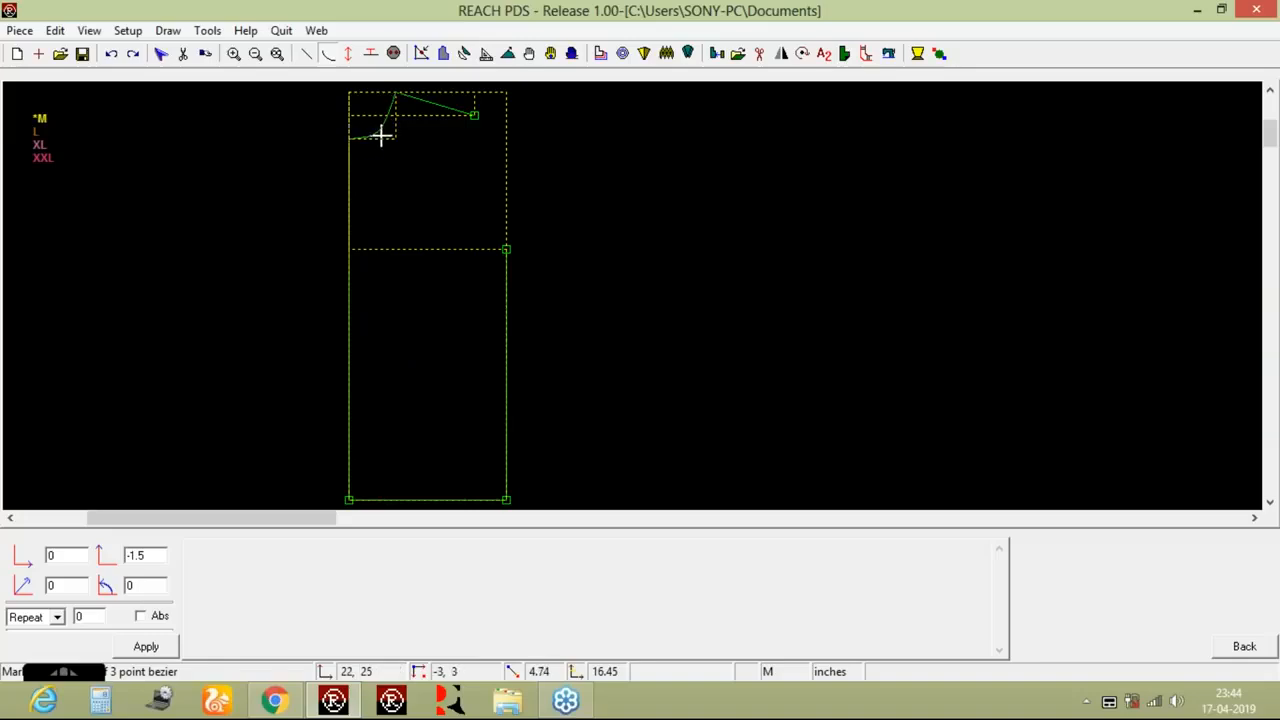
{"action": "left_click", "coordinate": [383, 140]}
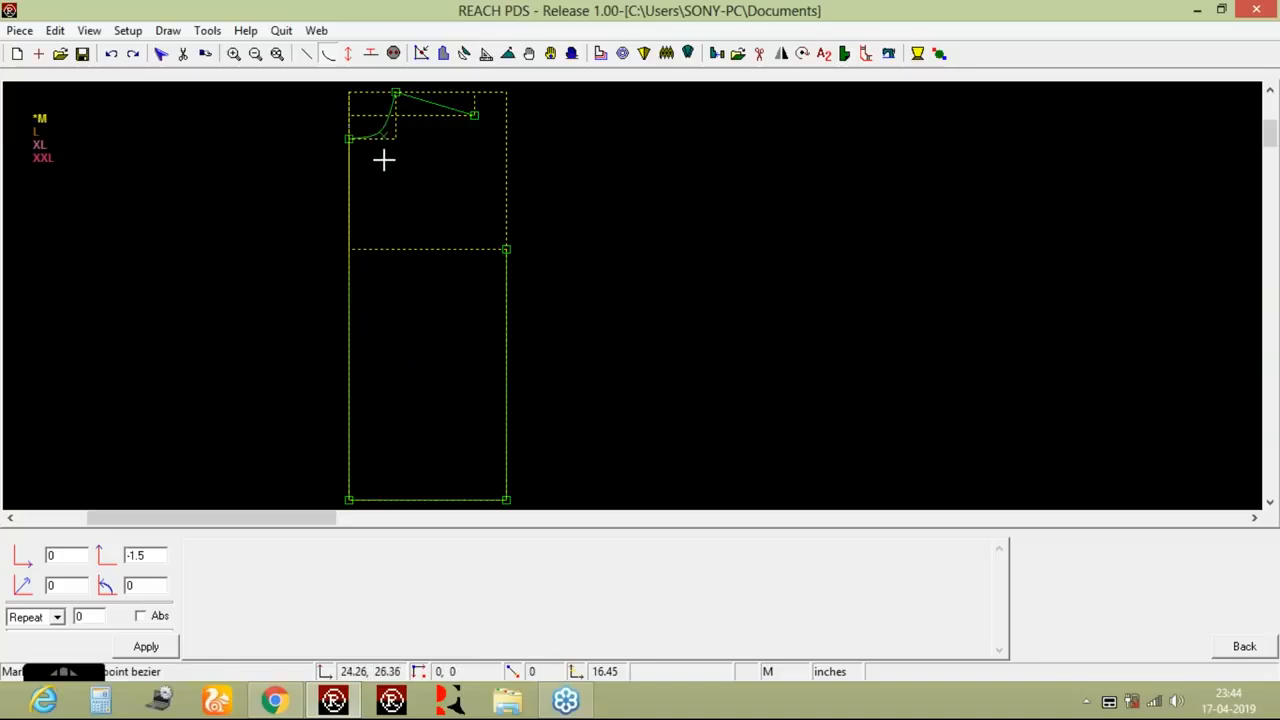
Draw the armhole as a 3 Point Bezier curve from the shoulder tip to the underarm point, bowed inwards.
{"action": "left_click", "coordinate": [474, 114]}
{"action": "left_click", "coordinate": [503, 249]}
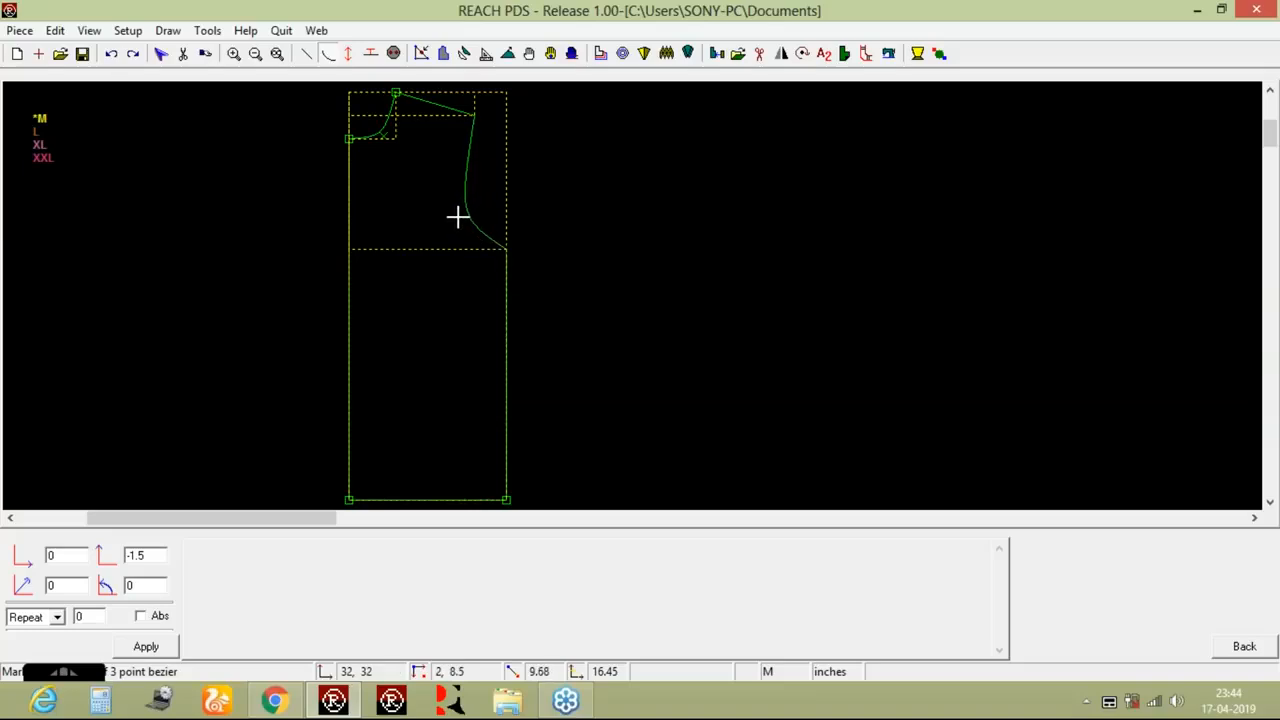
{"action": "left_click", "coordinate": [457, 216]}
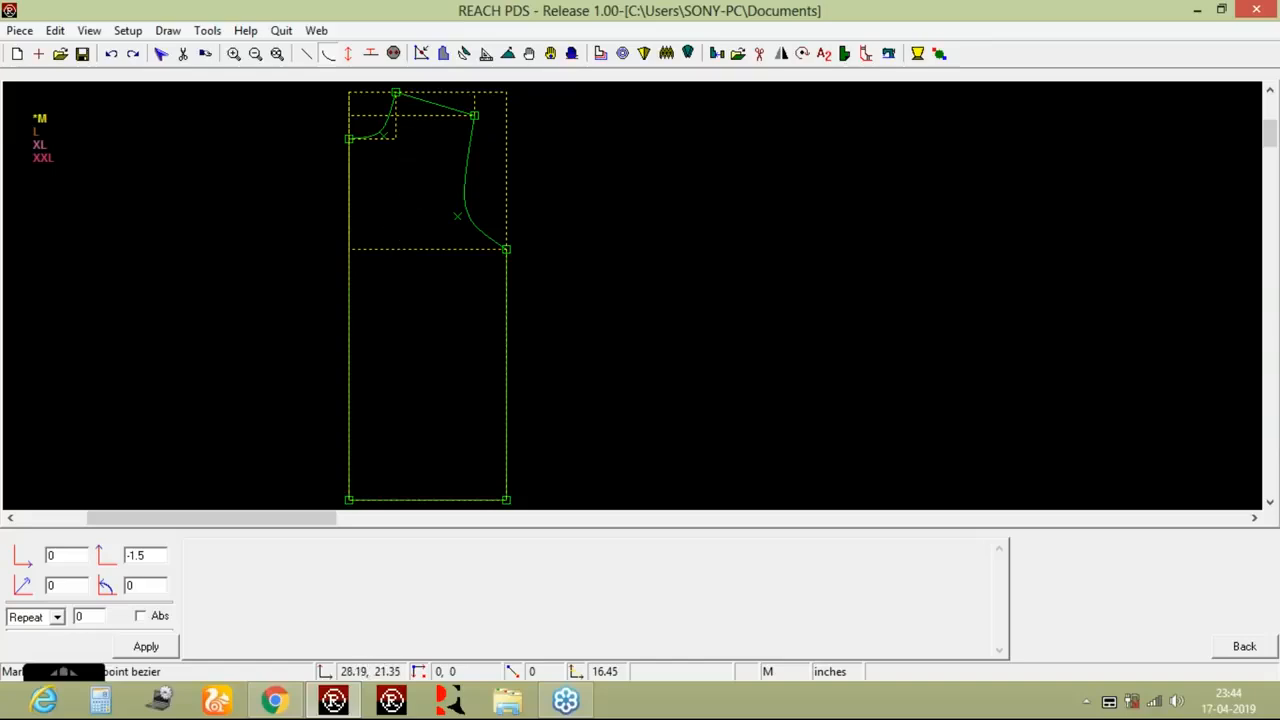
Extract the largest outline of the draft in all sizes as a pattern piece named Front.
{"action": "left_click", "coordinate": [446, 55]}
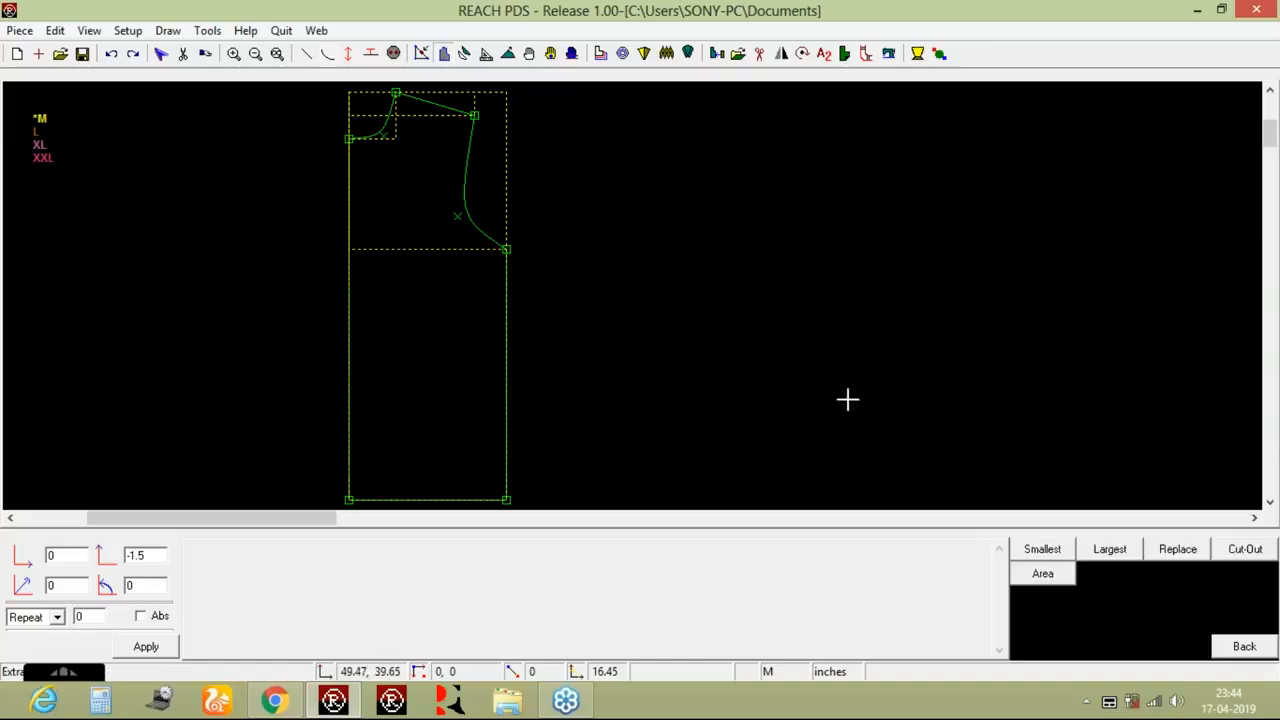
{"action": "left_click", "coordinate": [1108, 549]}
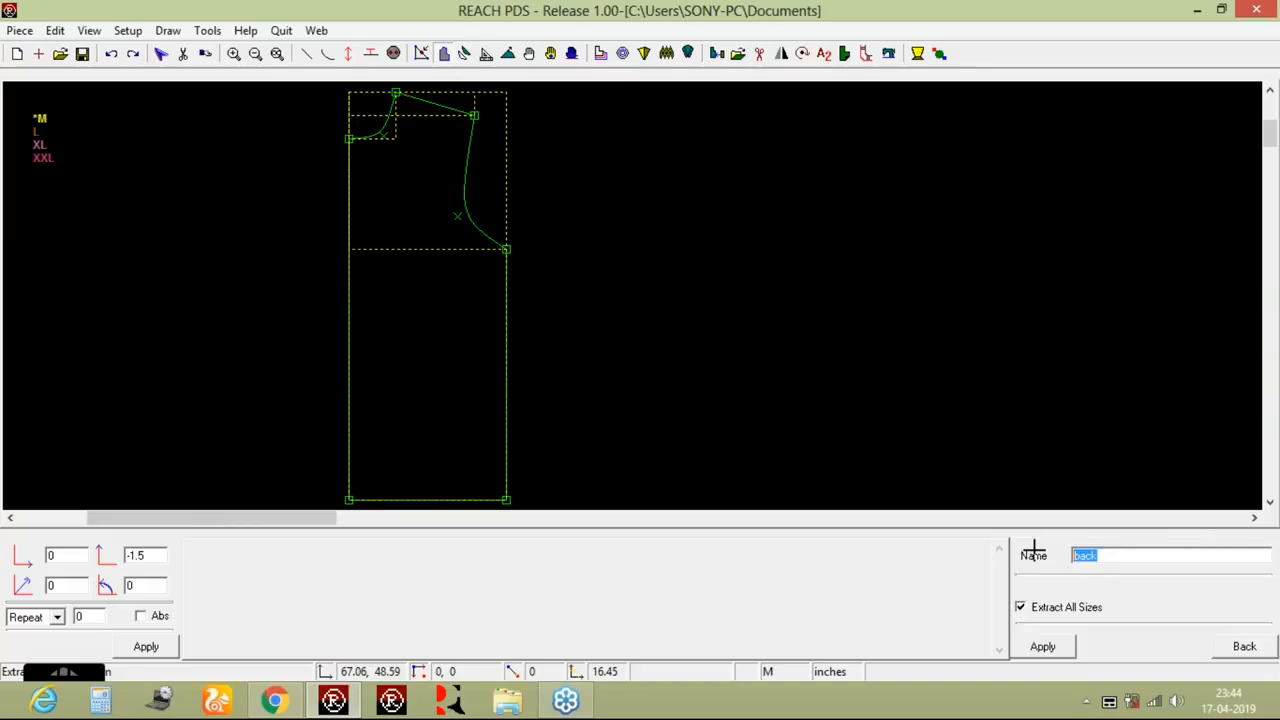
{"action": "type", "text": "Front"}
{"action": "left_click", "coordinate": [1043, 646]}
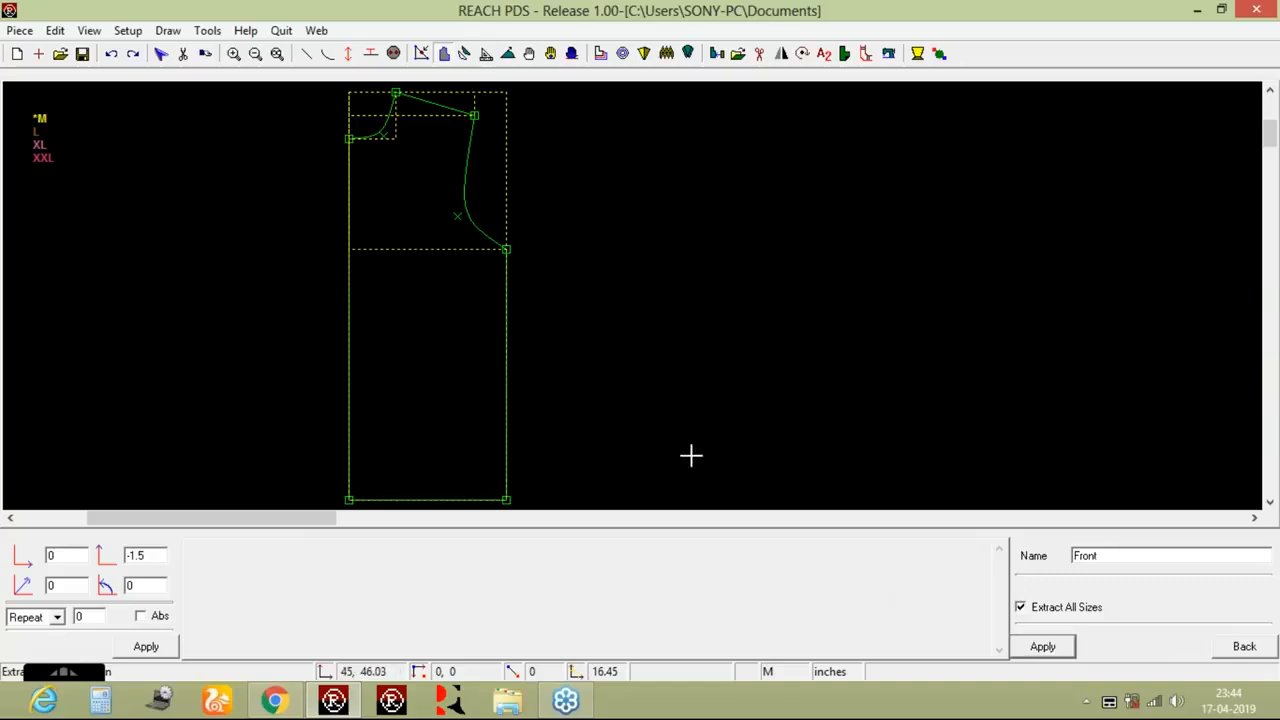
{"action": "left_click", "coordinate": [506, 304]}
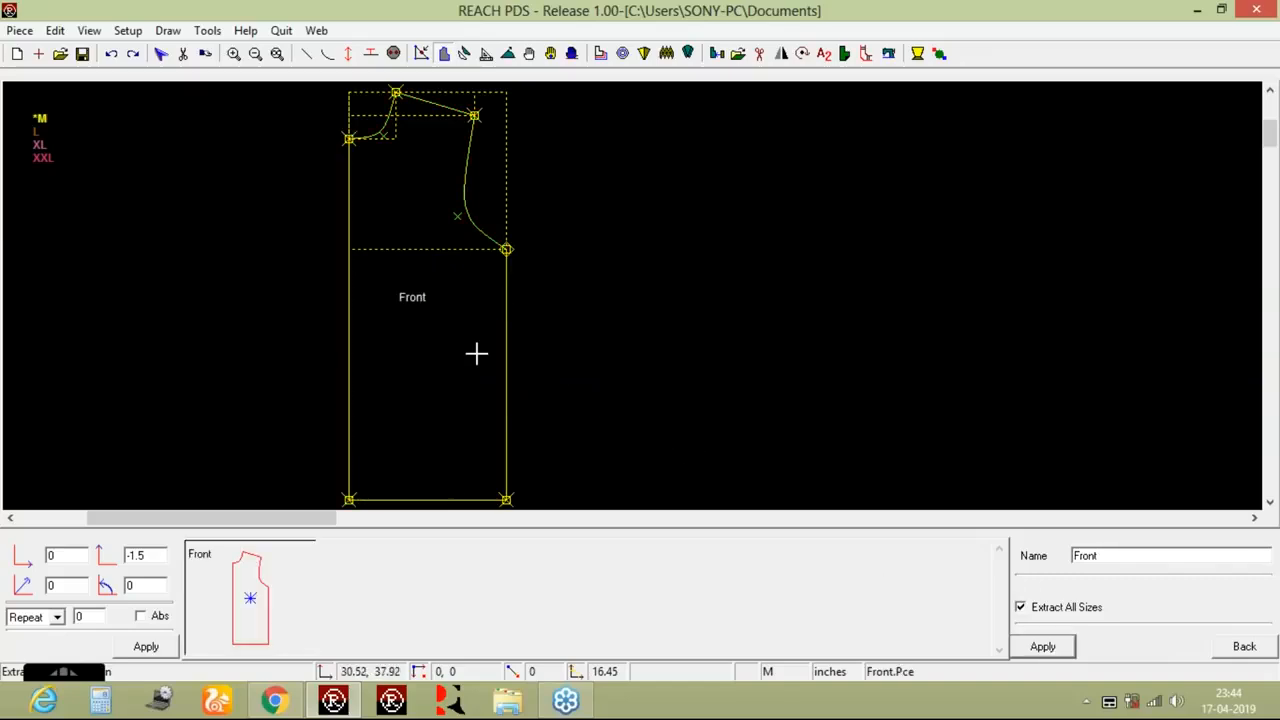
Move the Front piece into the empty space beside the draft and hide it from the workspace.
{"action": "left_click", "coordinate": [529, 53]}
{"action": "left_click", "coordinate": [451, 251]}
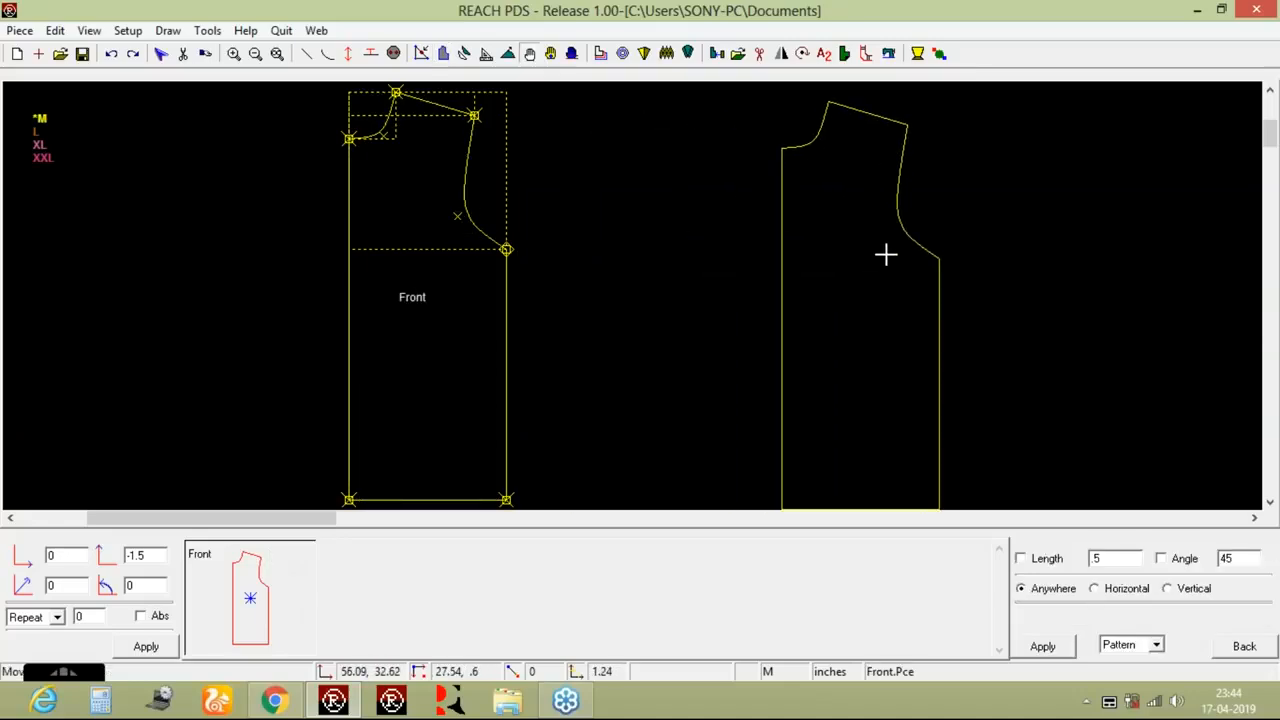
{"action": "left_click", "coordinate": [1011, 254]}
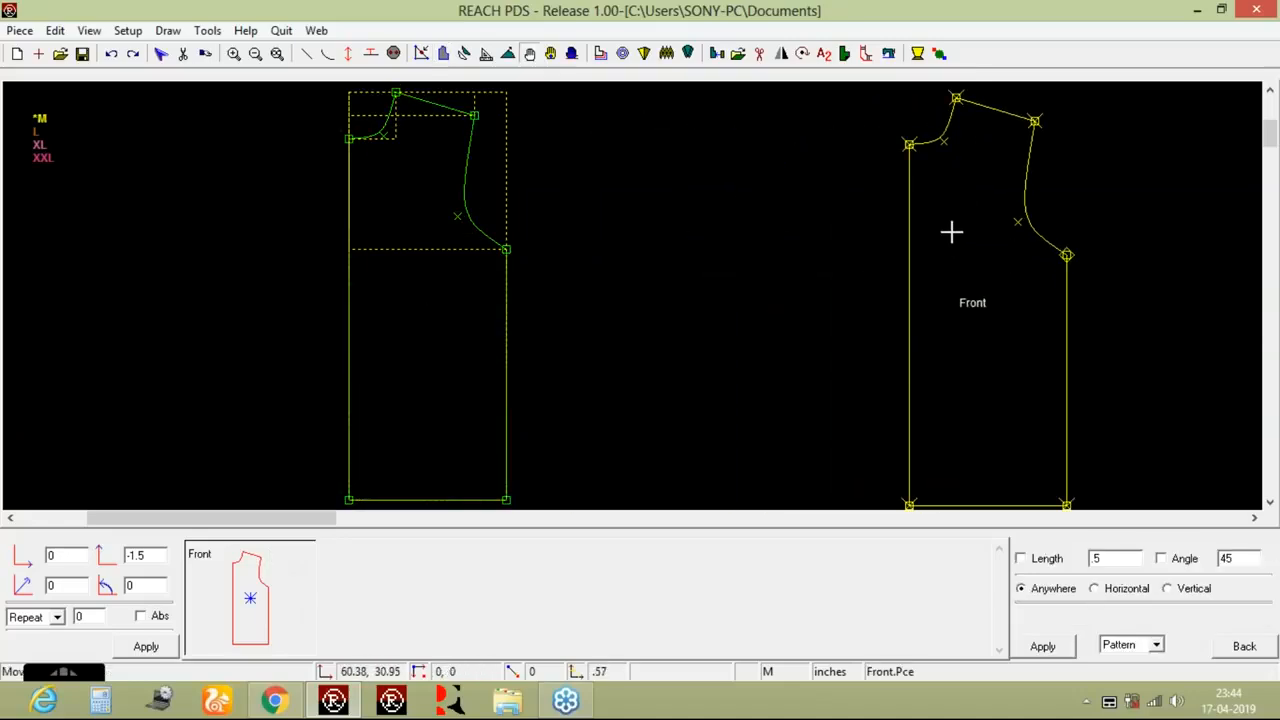
{"action": "left_click", "coordinate": [284, 573]}
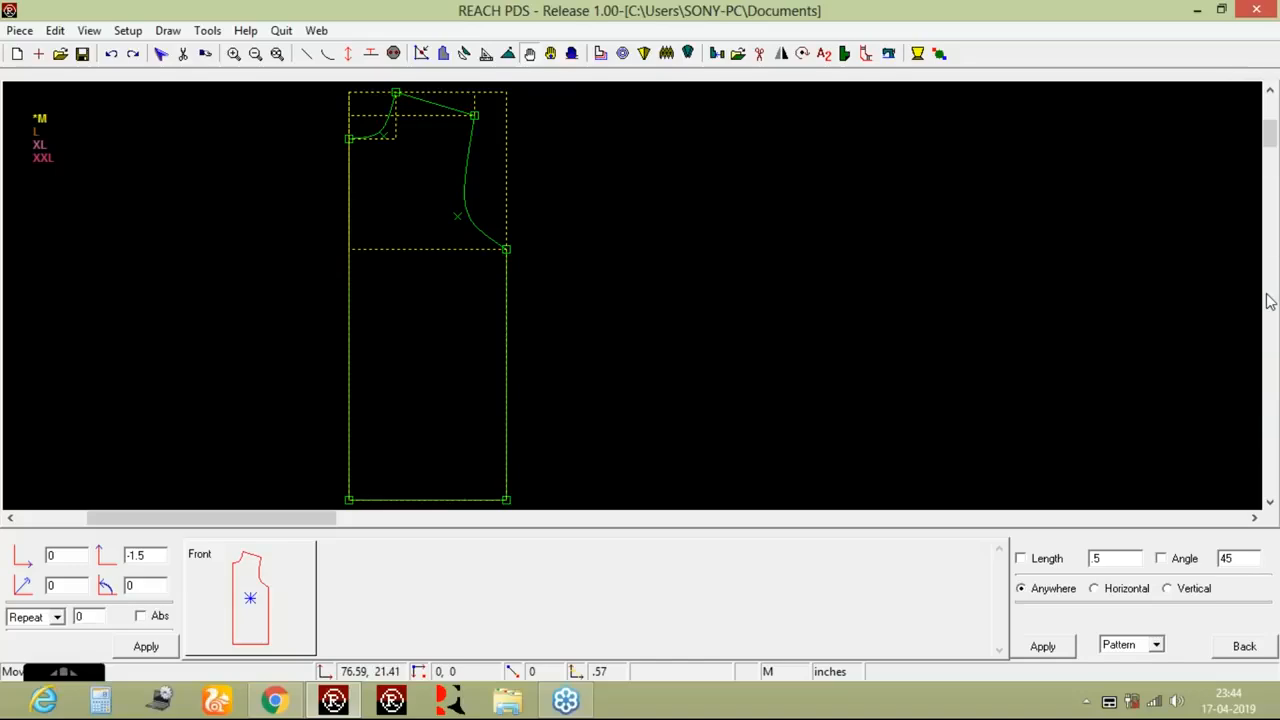
Place a point with a vertical offset of -1.5 above the shoulder's neck point.
{"action": "left_click", "coordinate": [1270, 97]}
{"action": "left_click", "coordinate": [1270, 97]}
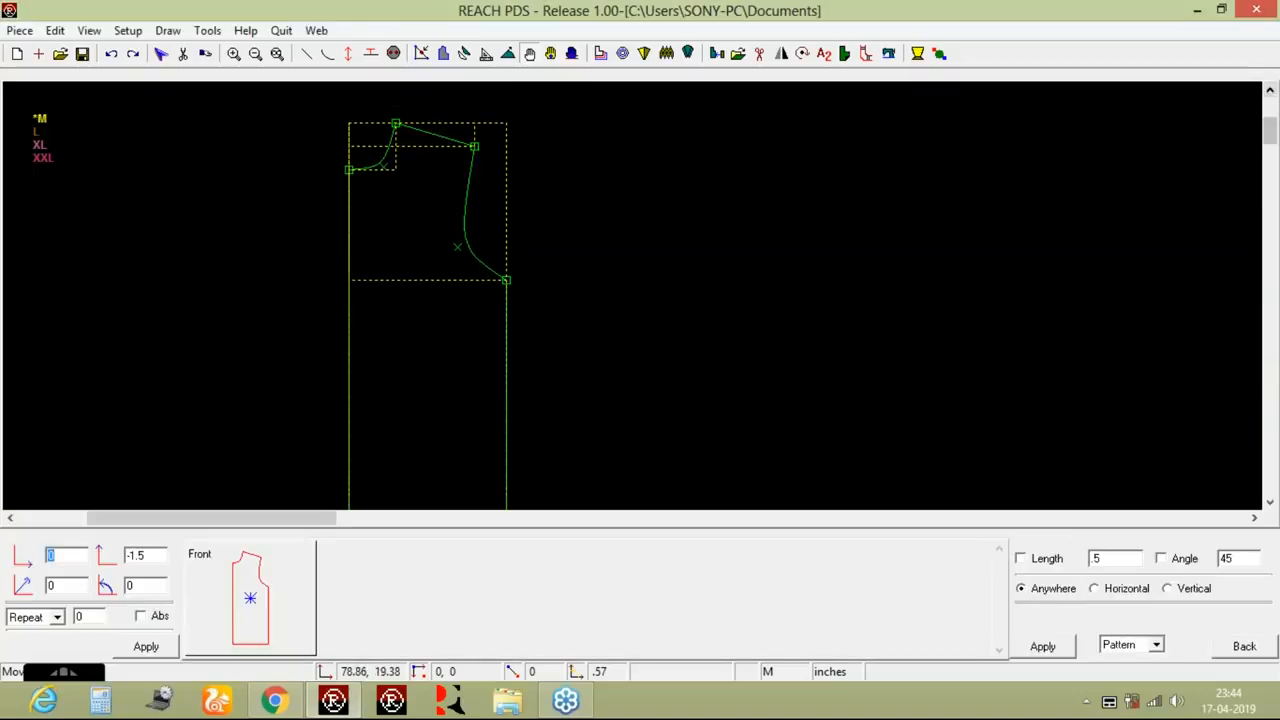
{"action": "left_click", "coordinate": [393, 53]}
{"action": "left_click", "coordinate": [1028, 572]}
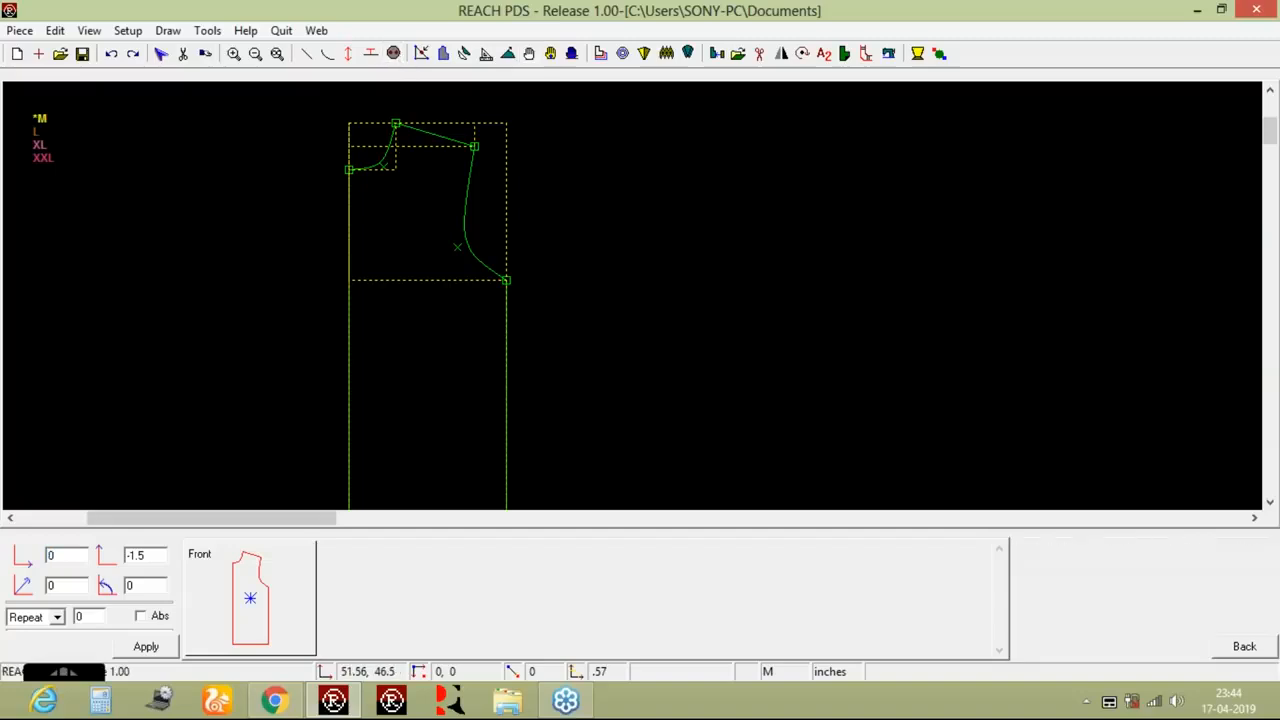
{"action": "left_click", "coordinate": [146, 646]}
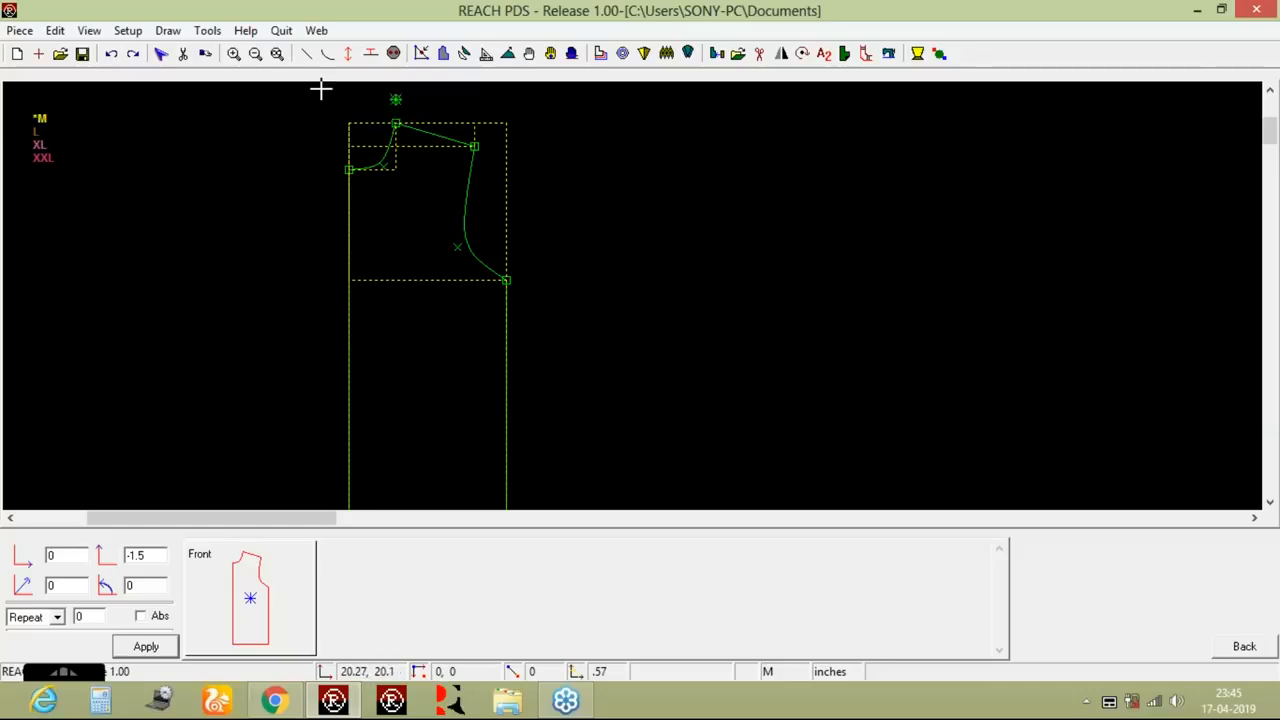
Delete the neckline curve, the shoulder line and the armhole curve from the draft.
{"action": "left_click", "coordinate": [162, 55]}
{"action": "left_click", "coordinate": [1177, 550]}
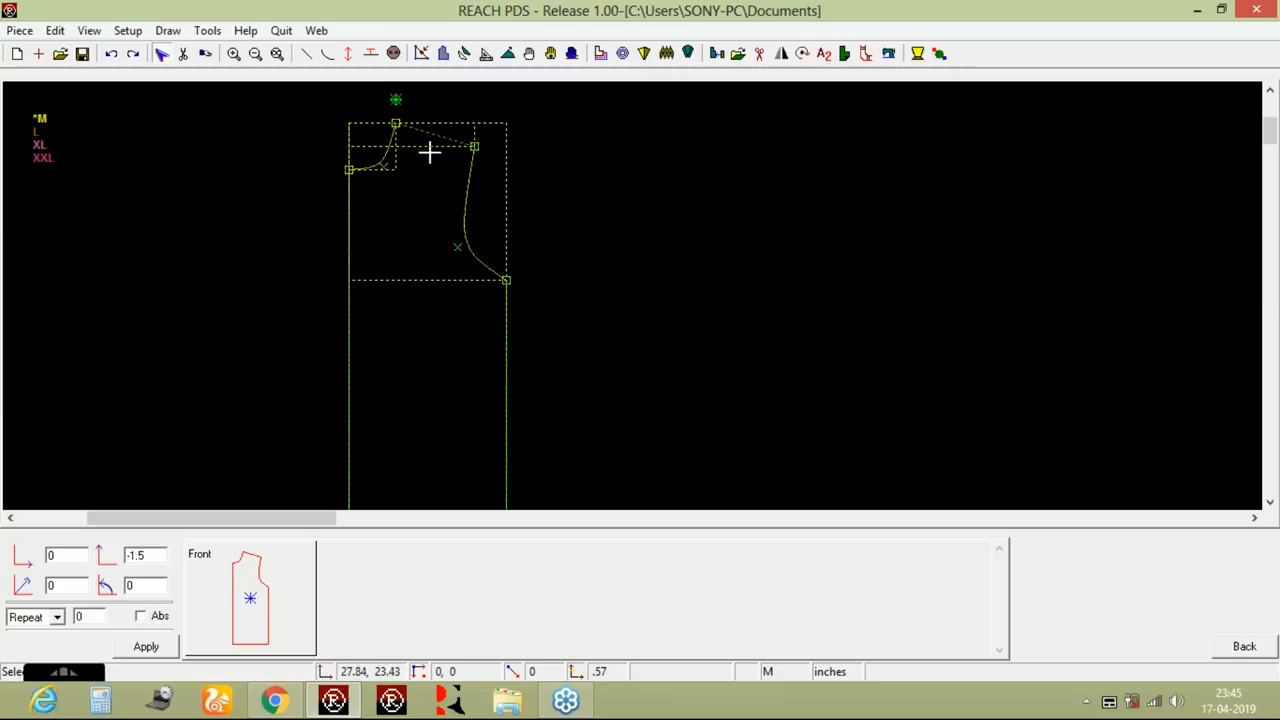
{"action": "left_click", "coordinate": [184, 55]}
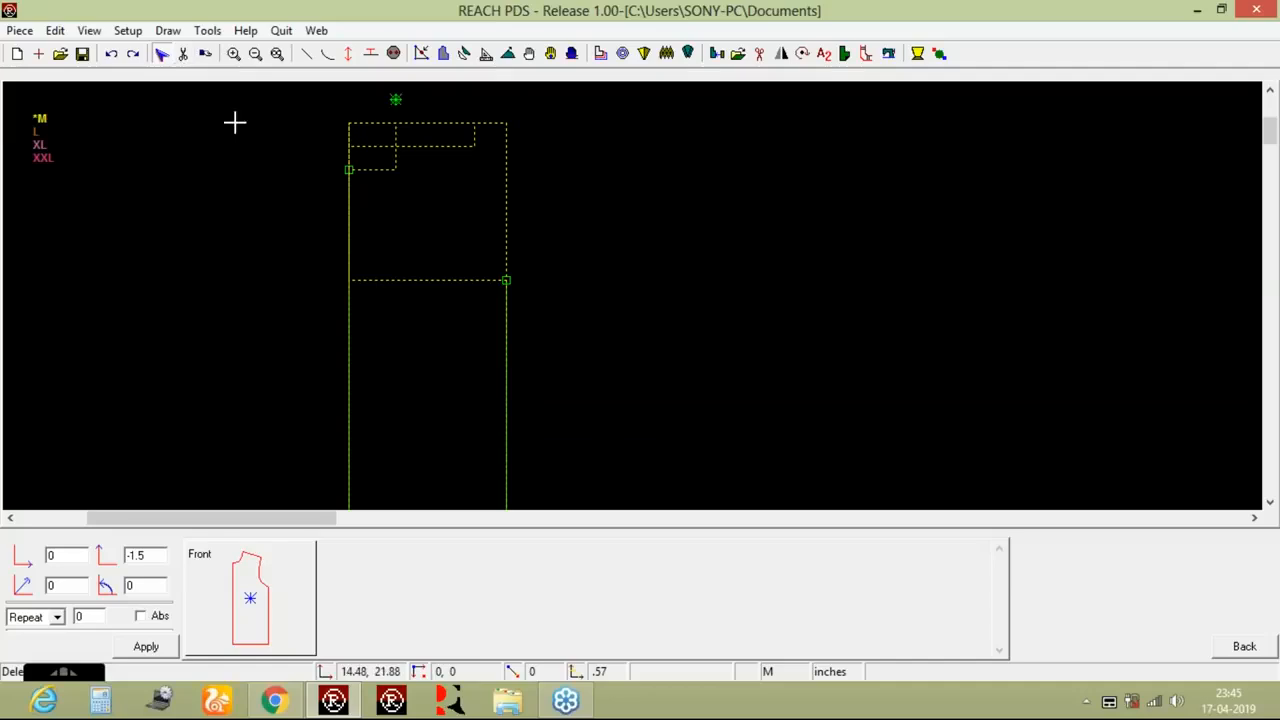
Move the tracing point at the neck depth on the centre line up to the top corner of the block.
{"action": "left_click", "coordinate": [529, 55]}
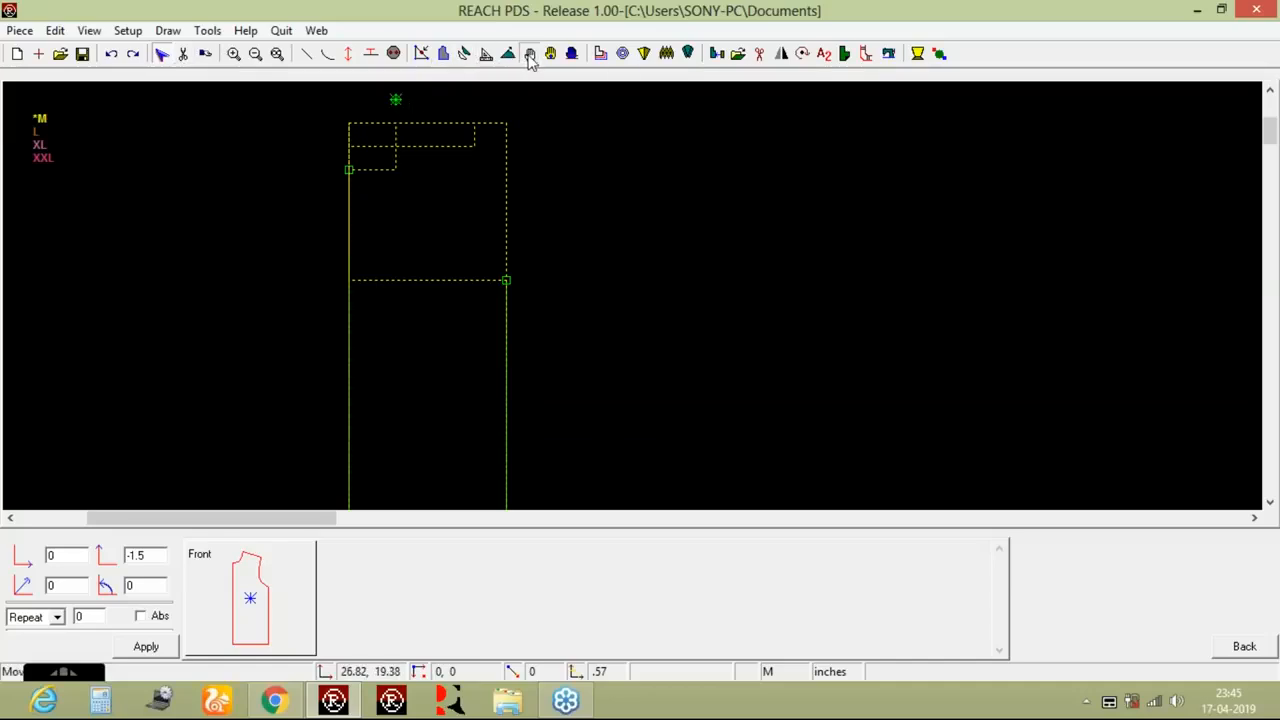
{"action": "left_click", "coordinate": [1125, 648]}
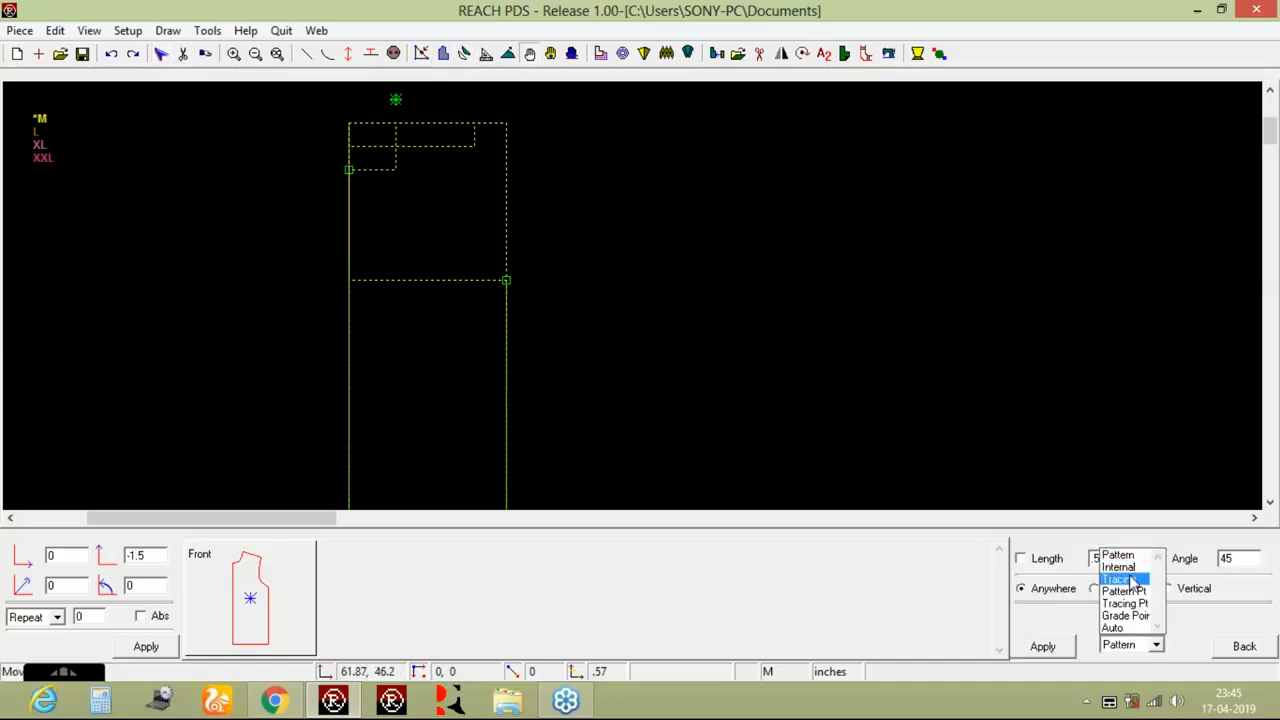
{"action": "left_click", "coordinate": [1125, 603]}
{"action": "left_click", "coordinate": [1064, 646]}
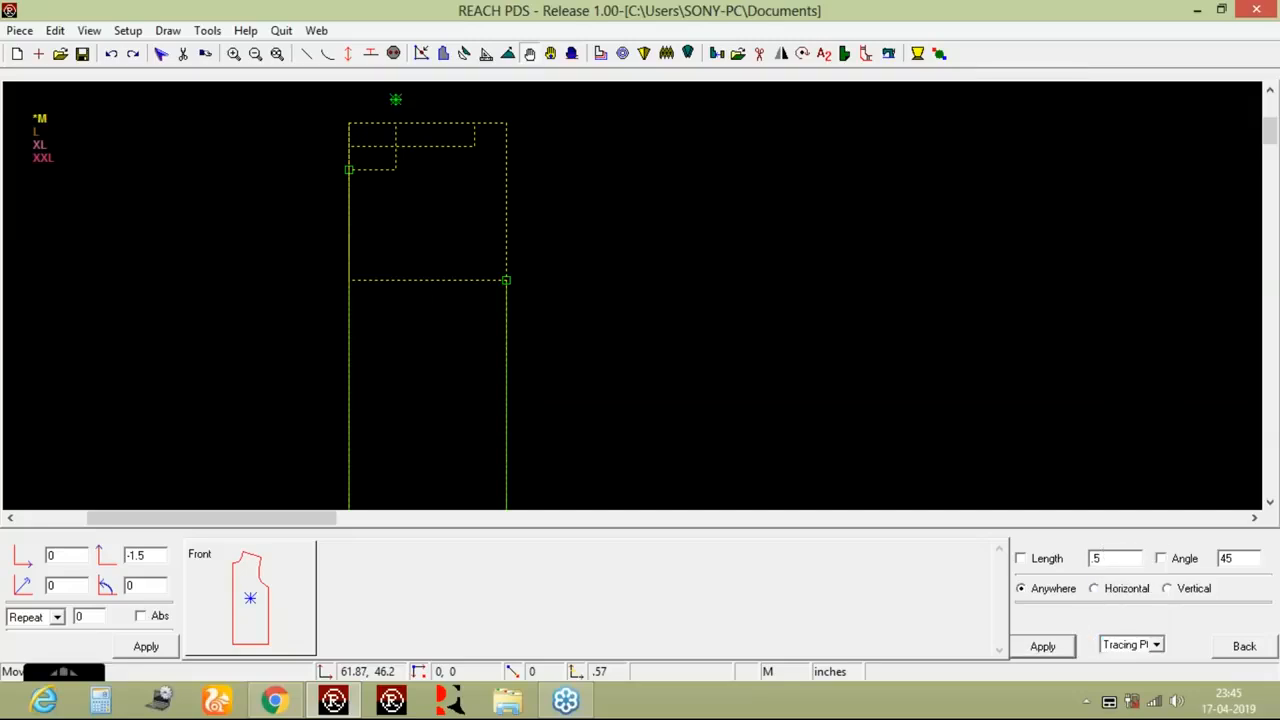
{"action": "left_click", "coordinate": [348, 175]}
{"action": "left_click", "coordinate": [349, 122]}
Draw the back neckline as a 3 Point Bezier curve from the top of the centre line to the raised neck point.
{"action": "left_click", "coordinate": [329, 54]}
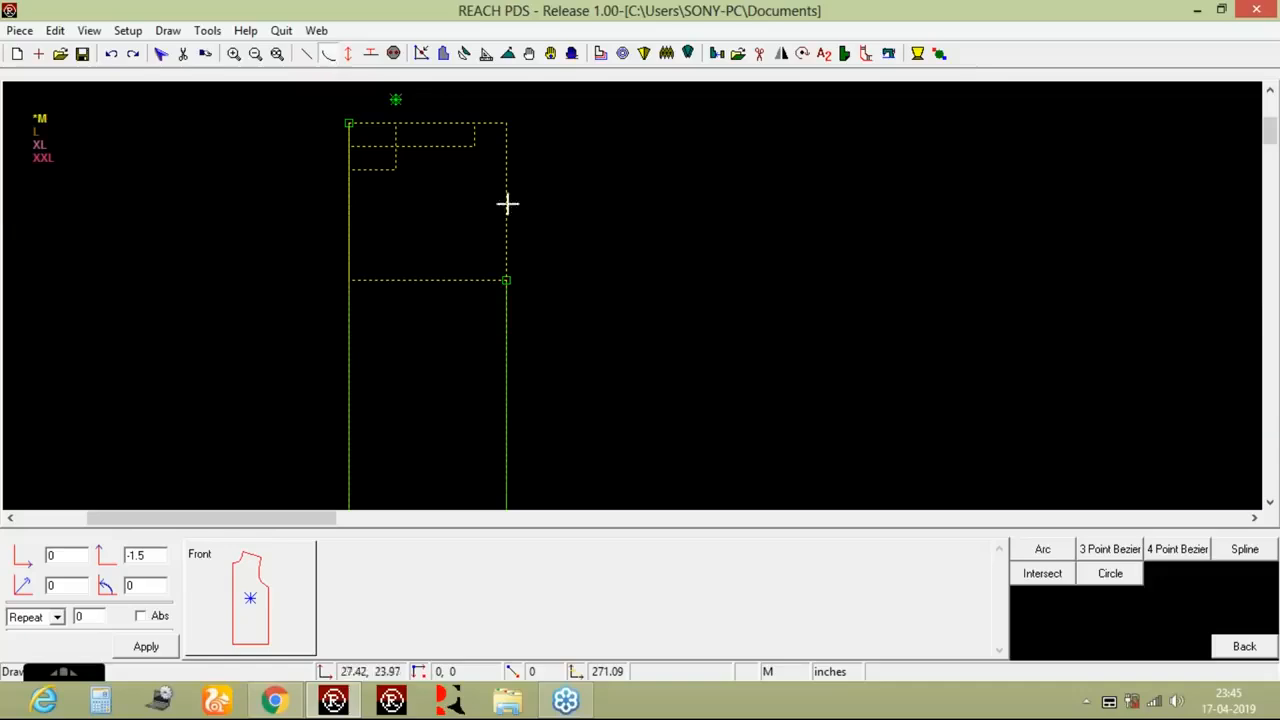
{"action": "left_click", "coordinate": [1098, 553]}
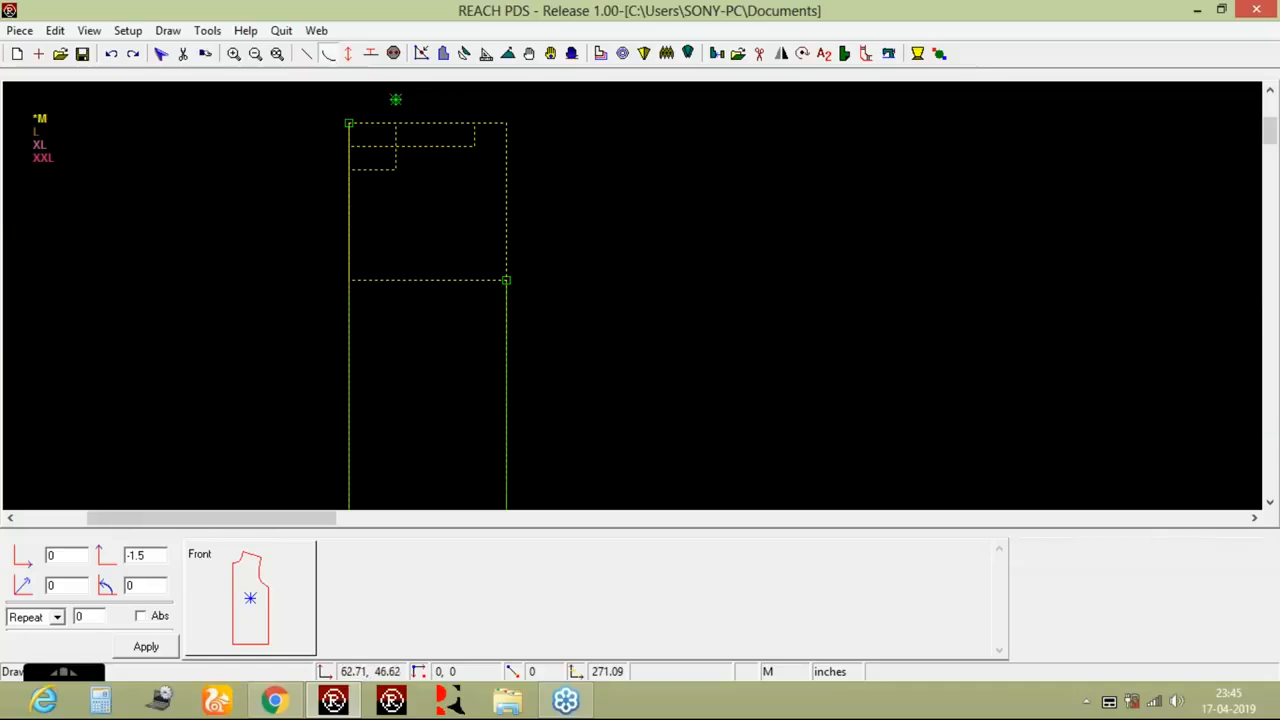
{"action": "left_click", "coordinate": [349, 122]}
{"action": "left_click", "coordinate": [395, 102]}
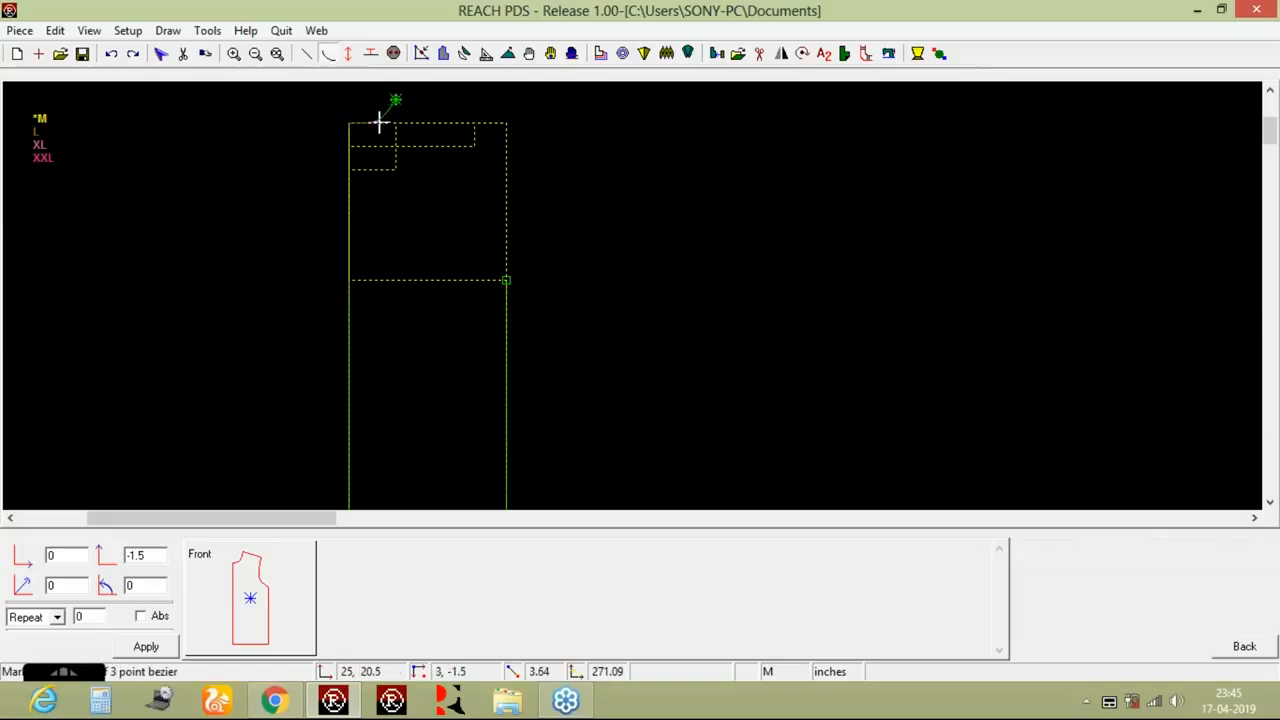
{"action": "left_click", "coordinate": [383, 120]}
Draw the back armhole as a 3 Point Bezier curve from the block's top edge above the old shoulder tip to the underarm point.
{"action": "left_click", "coordinate": [475, 123]}
{"action": "left_click", "coordinate": [506, 281]}
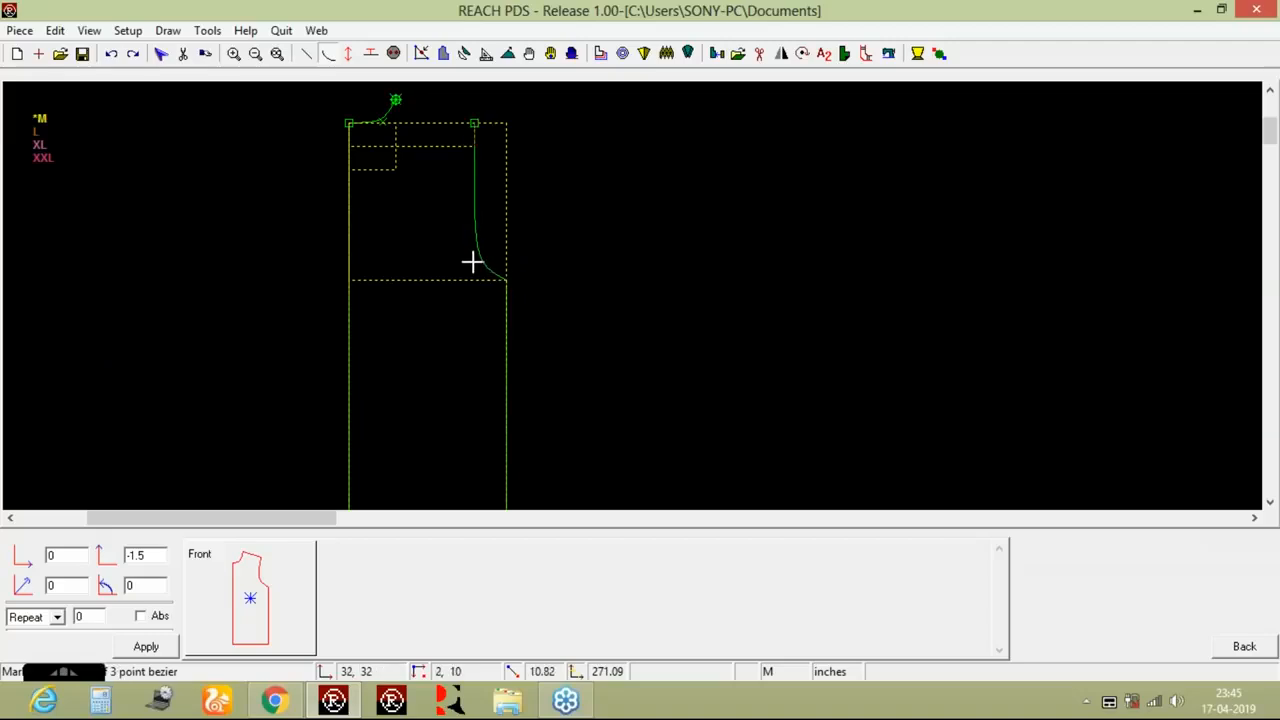
{"action": "left_click", "coordinate": [472, 261]}
Draw the back shoulder line from the raised neck point to the top of the armhole curve.
{"action": "left_click", "coordinate": [307, 54]}
{"action": "left_click", "coordinate": [397, 100]}
{"action": "left_click", "coordinate": [474, 123]}
{"action": "left_click", "coordinate": [283, 55]}
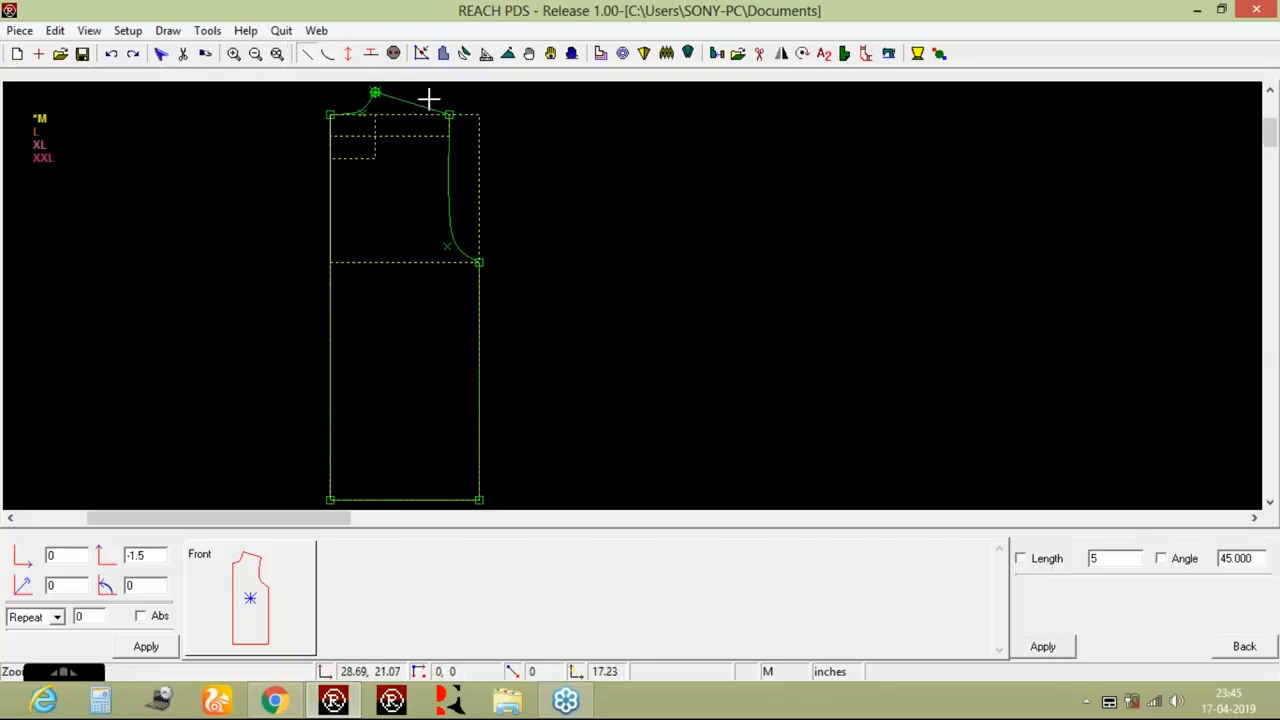
Extract the largest outline of the redrawn draft in all sizes as a pattern piece named Back.
{"action": "left_click", "coordinate": [444, 53]}
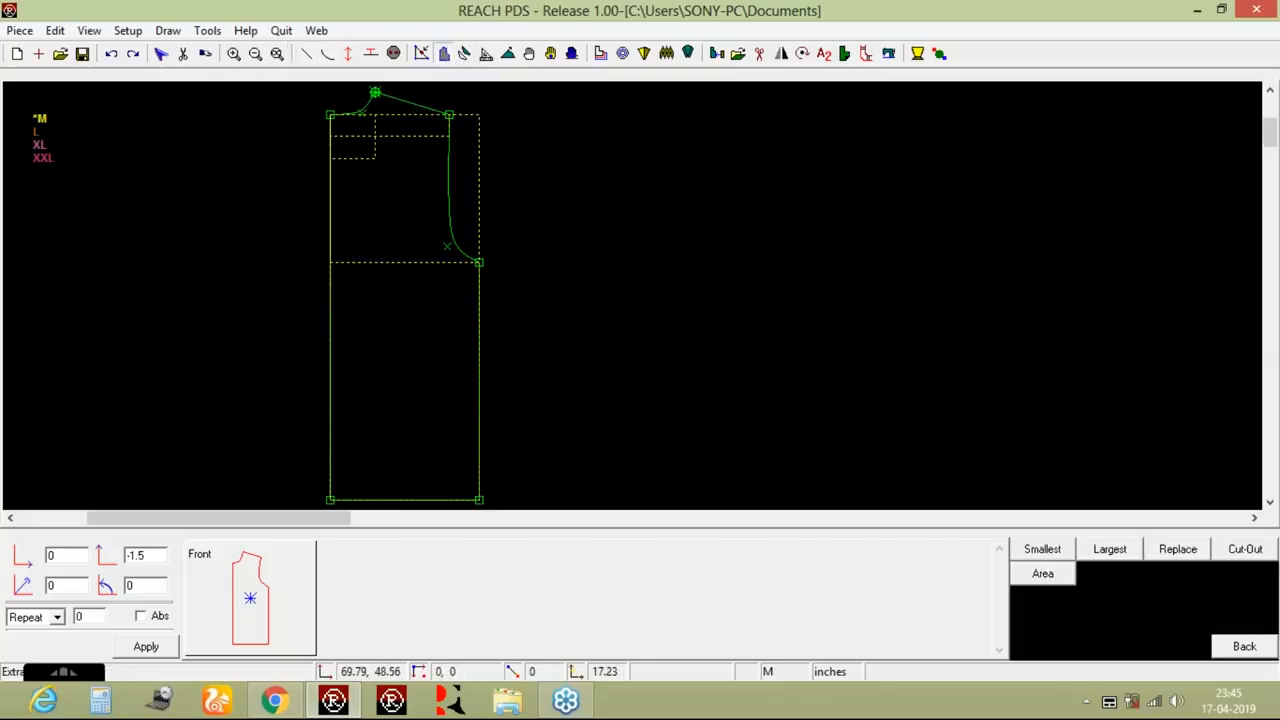
{"action": "left_click", "coordinate": [1109, 549]}
{"action": "double_click", "coordinate": [1066, 554]}
{"action": "type", "text": "Back"}
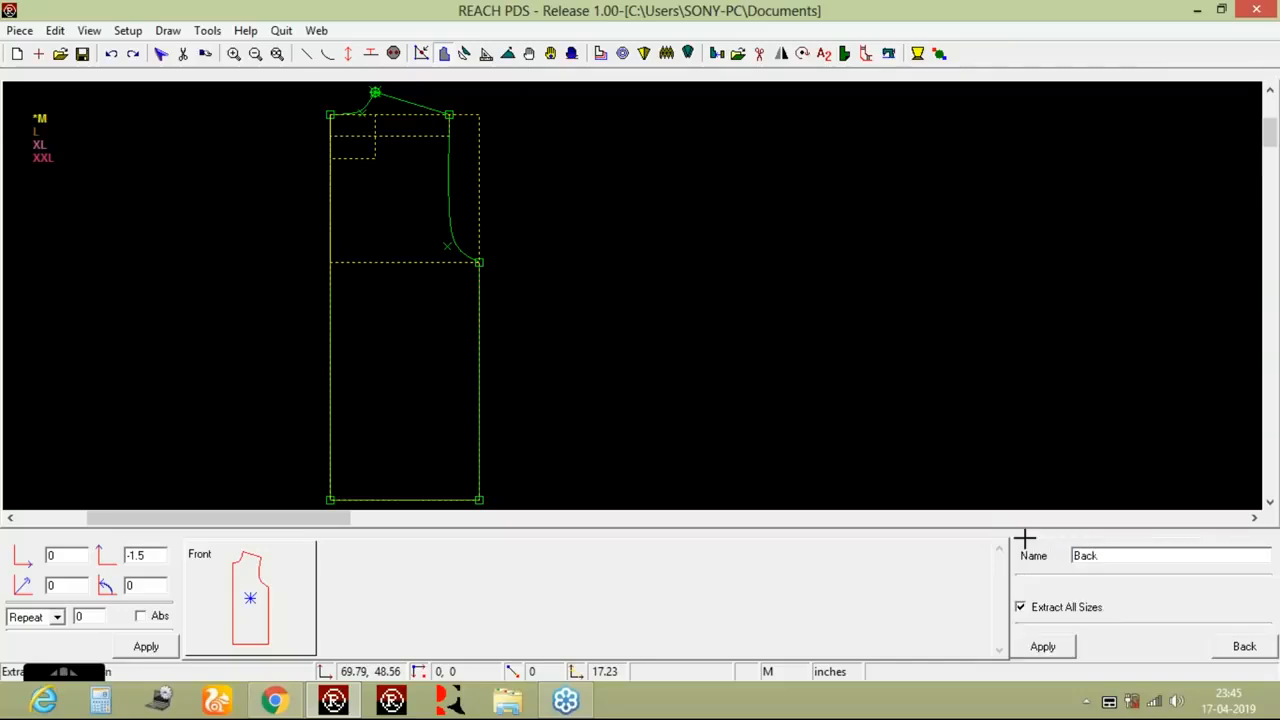
{"action": "left_click", "coordinate": [1050, 652]}
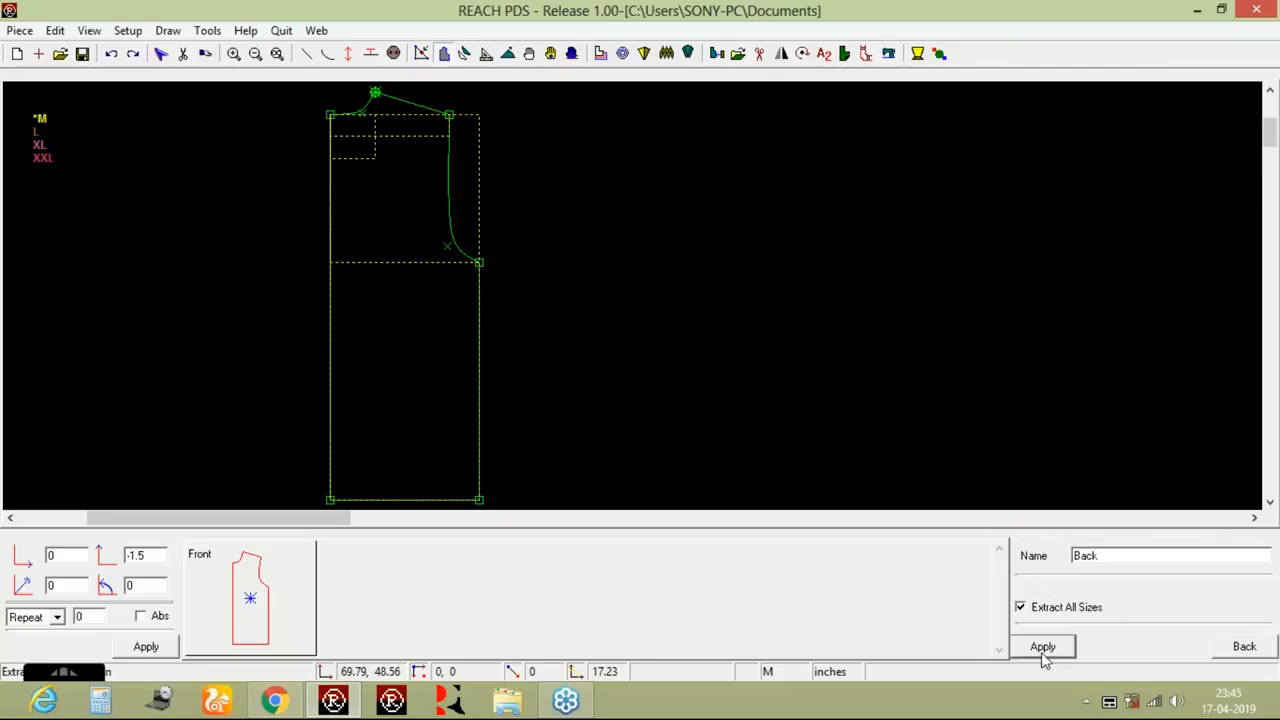
{"action": "left_click", "coordinate": [478, 263]}
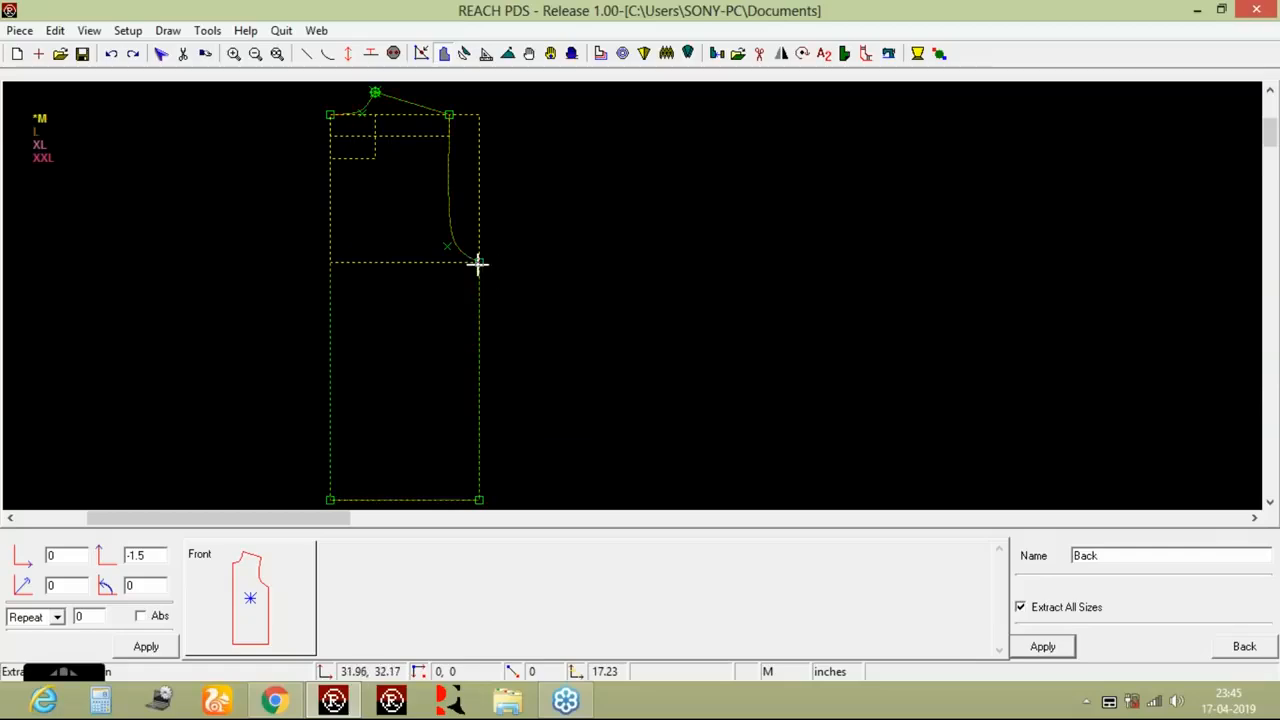
Move the whole Back pattern into the empty space beside the draft.
{"action": "left_click", "coordinate": [529, 54]}
{"action": "left_click", "coordinate": [1140, 645]}
{"action": "left_click", "coordinate": [1120, 556]}
{"action": "left_click", "coordinate": [430, 342]}
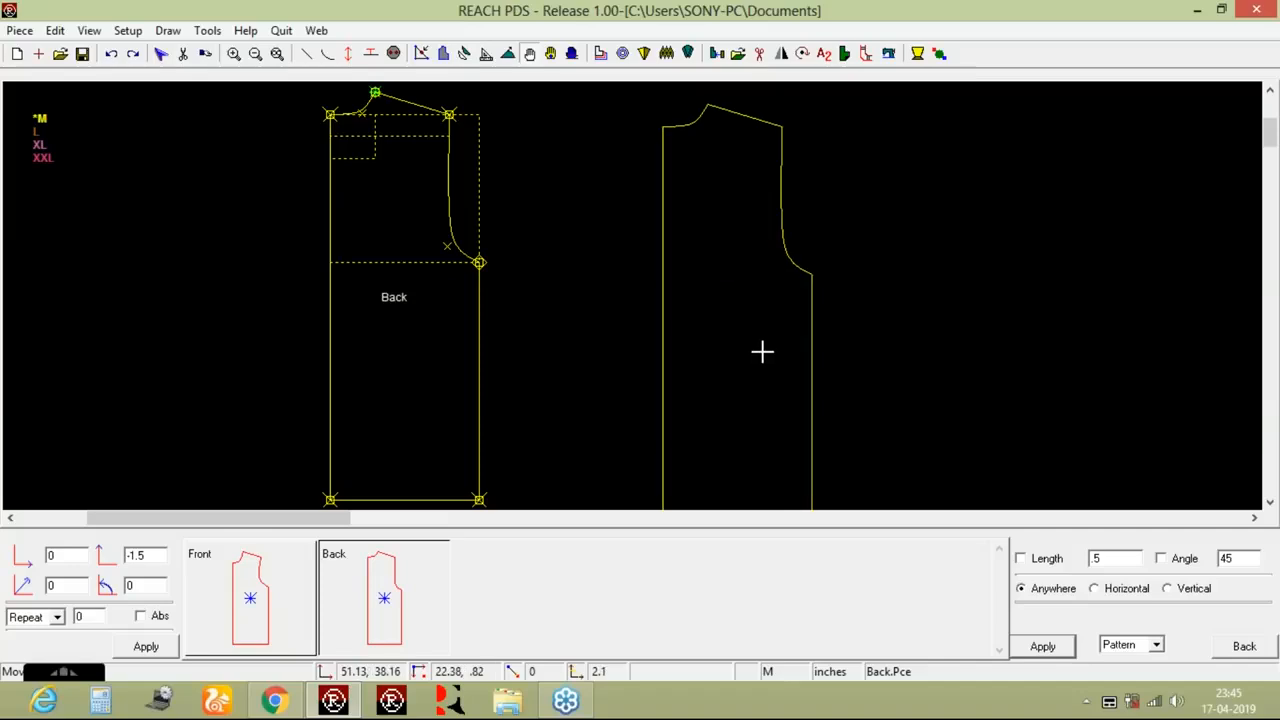
{"action": "left_click", "coordinate": [762, 351]}
Show the Front piece next to the Back piece with everything fitted in view, and hide both pieces from the workspace.
{"action": "left_click", "coordinate": [283, 594]}
{"action": "left_click", "coordinate": [277, 53]}
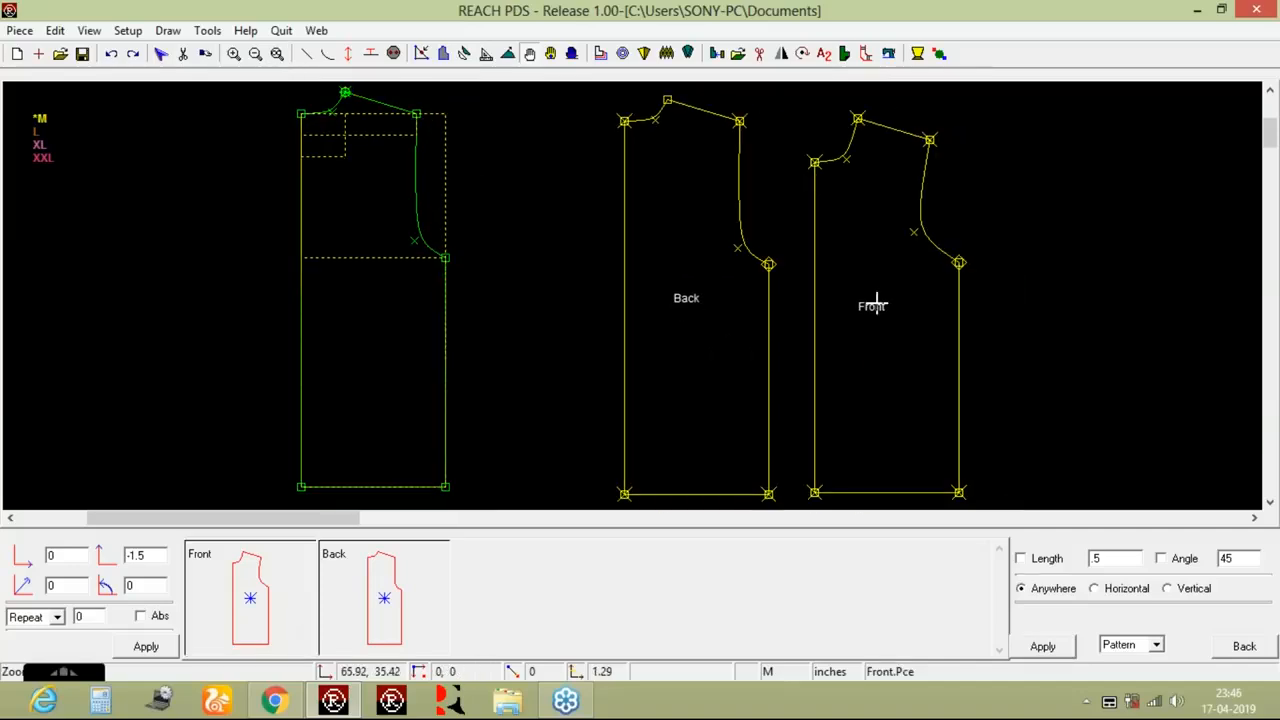
{"action": "left_click", "coordinate": [397, 586]}
{"action": "left_click", "coordinate": [286, 588]}
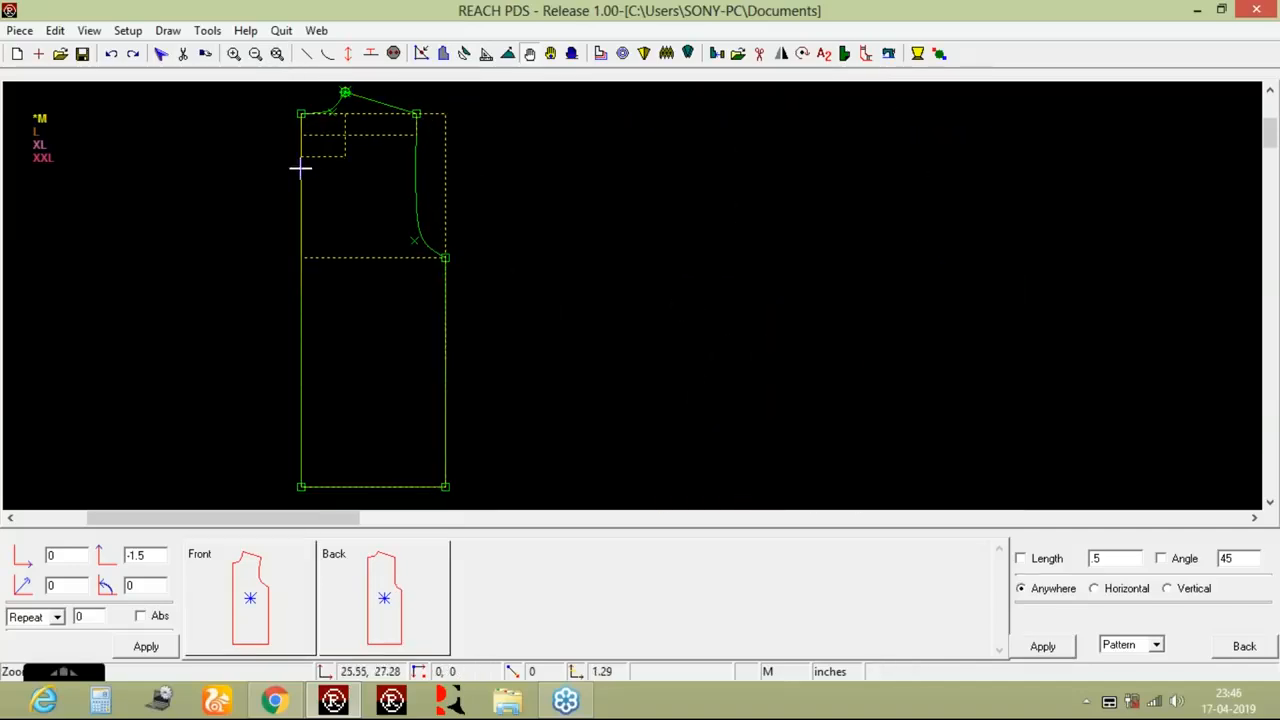
Save the draft as a Tracing file named frot on the Desktop.
{"action": "left_click", "coordinate": [22, 31]}
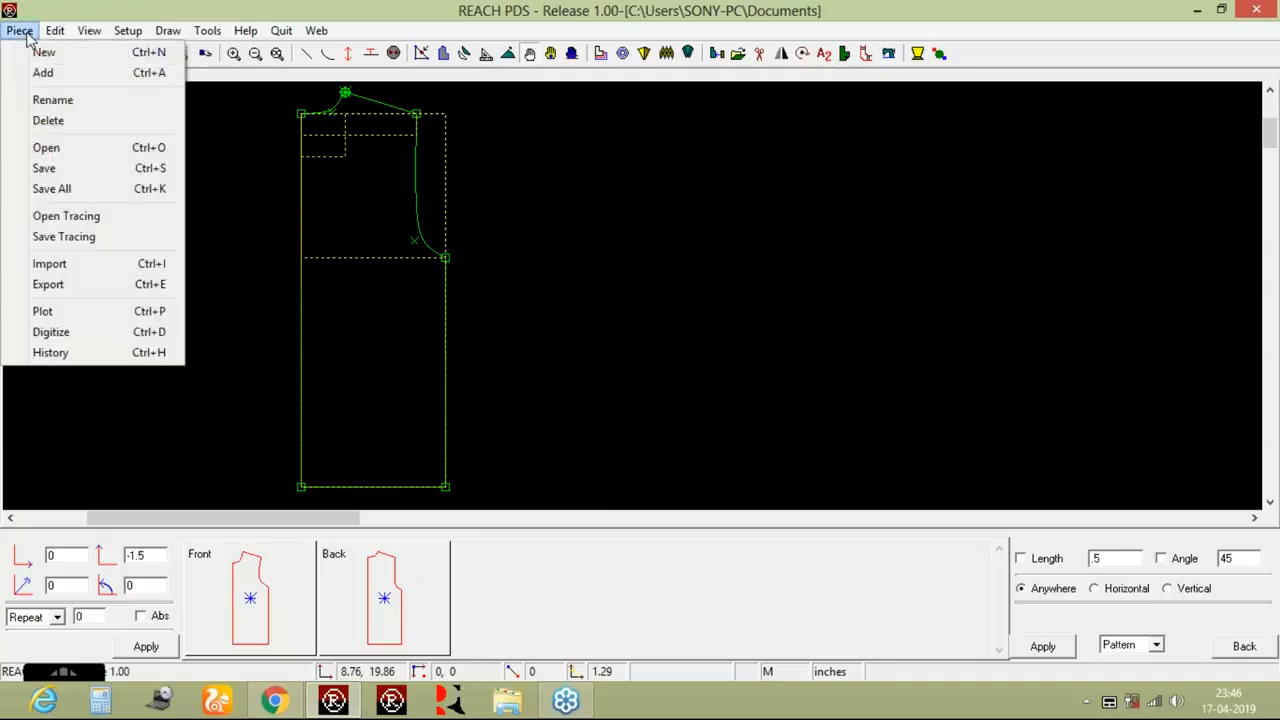
{"action": "left_click", "coordinate": [66, 244]}
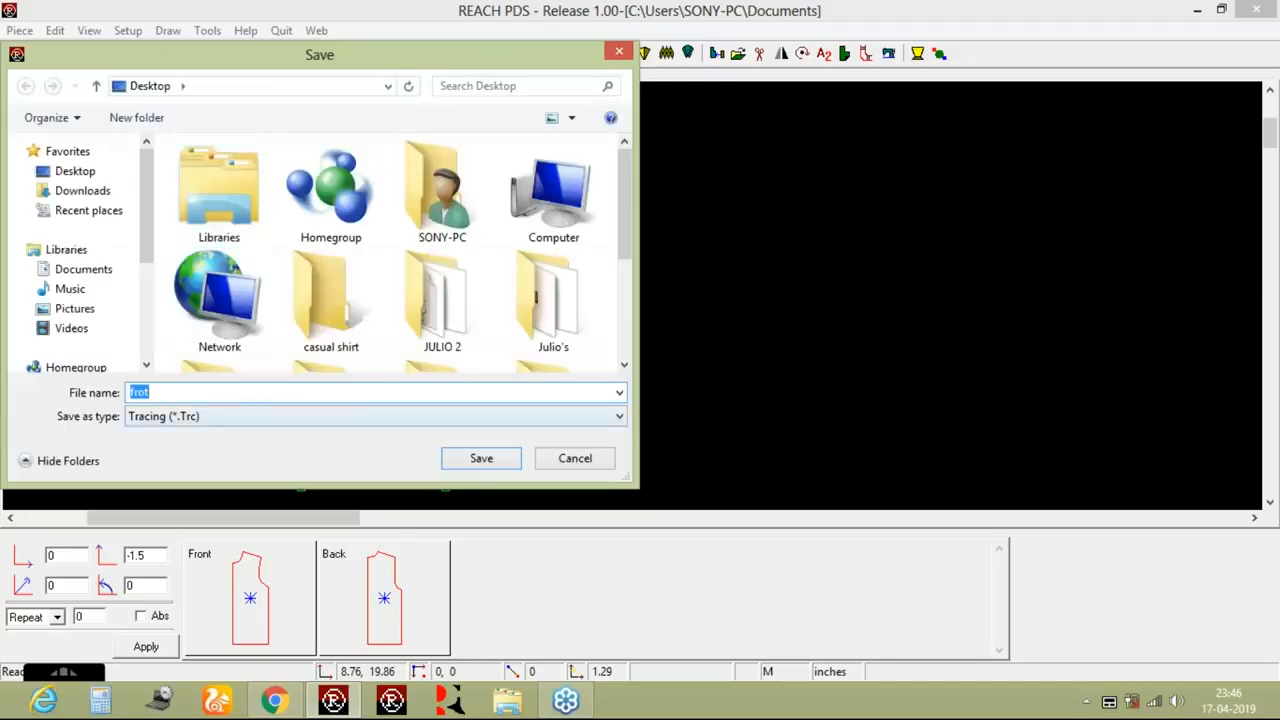
{"action": "left_click", "coordinate": [487, 460]}
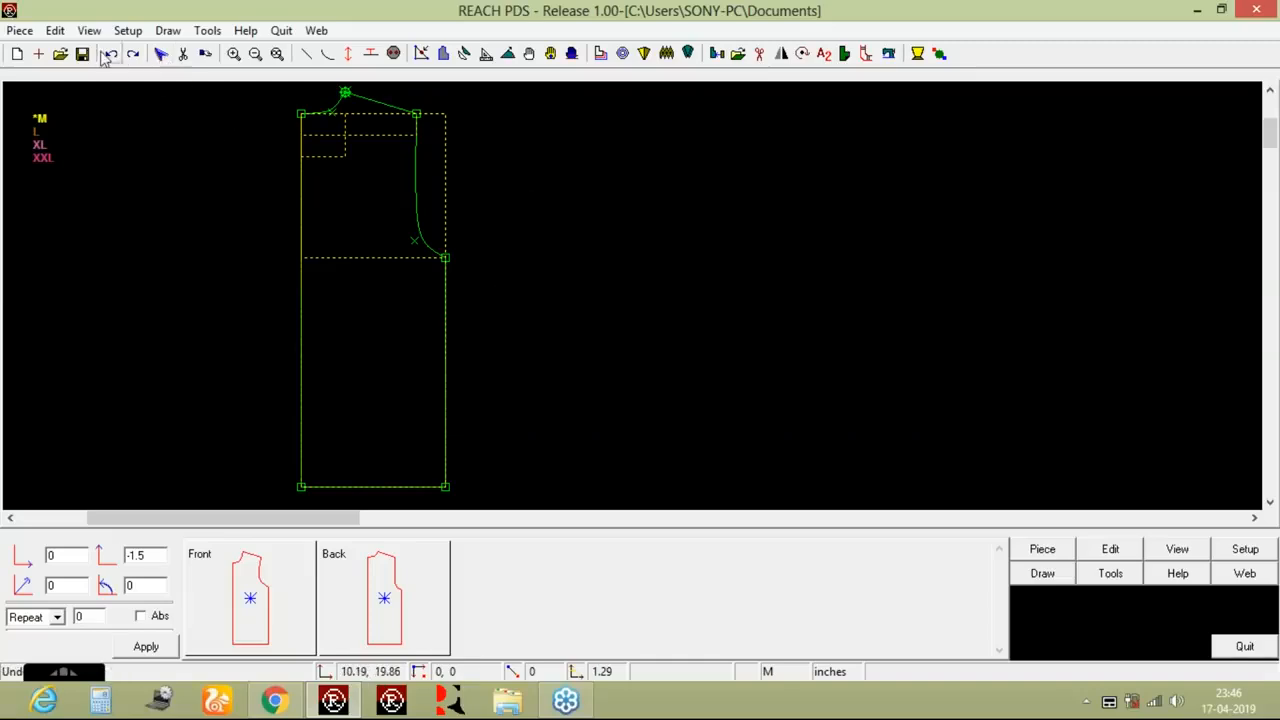
Delete all tracing lines and curves of the draft, selected by area, leaving the dotted construction blocks.
{"action": "left_click", "coordinate": [160, 57]}
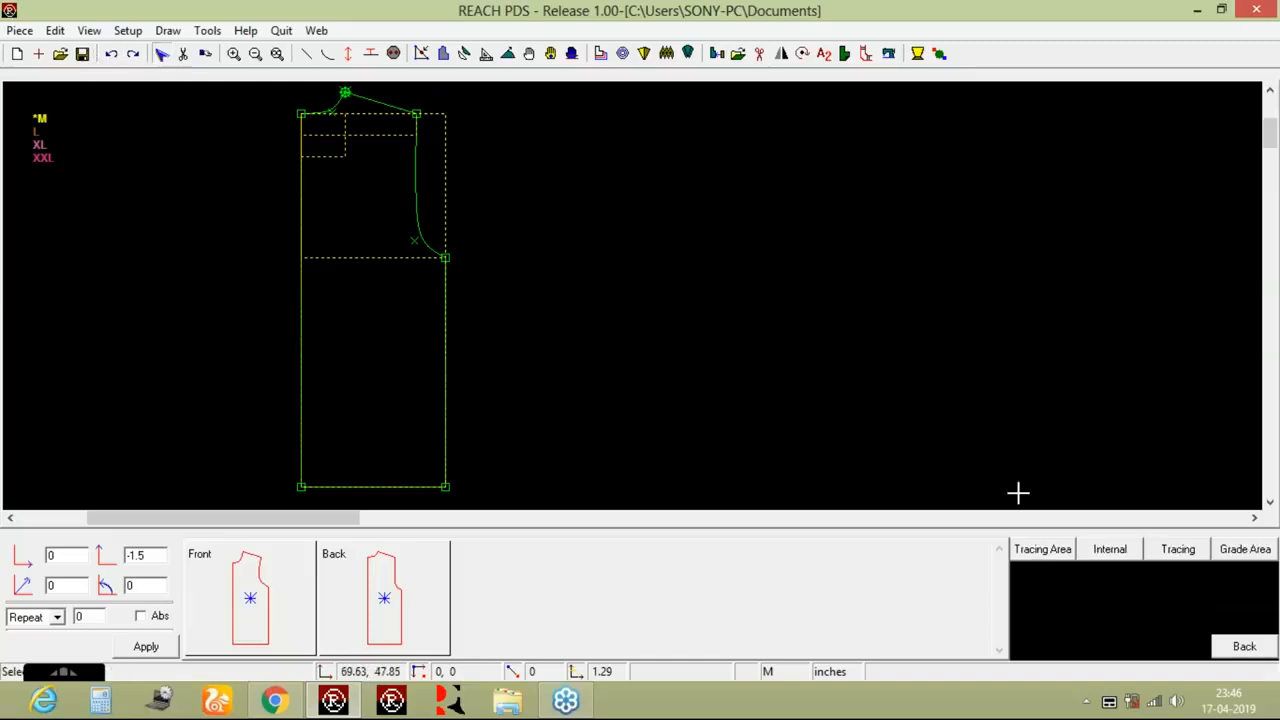
{"action": "left_click", "coordinate": [1036, 547]}
{"action": "left_click_drag", "start_coordinate": [256, 99], "coordinate": [500, 474]}
{"action": "left_click", "coordinate": [184, 54]}
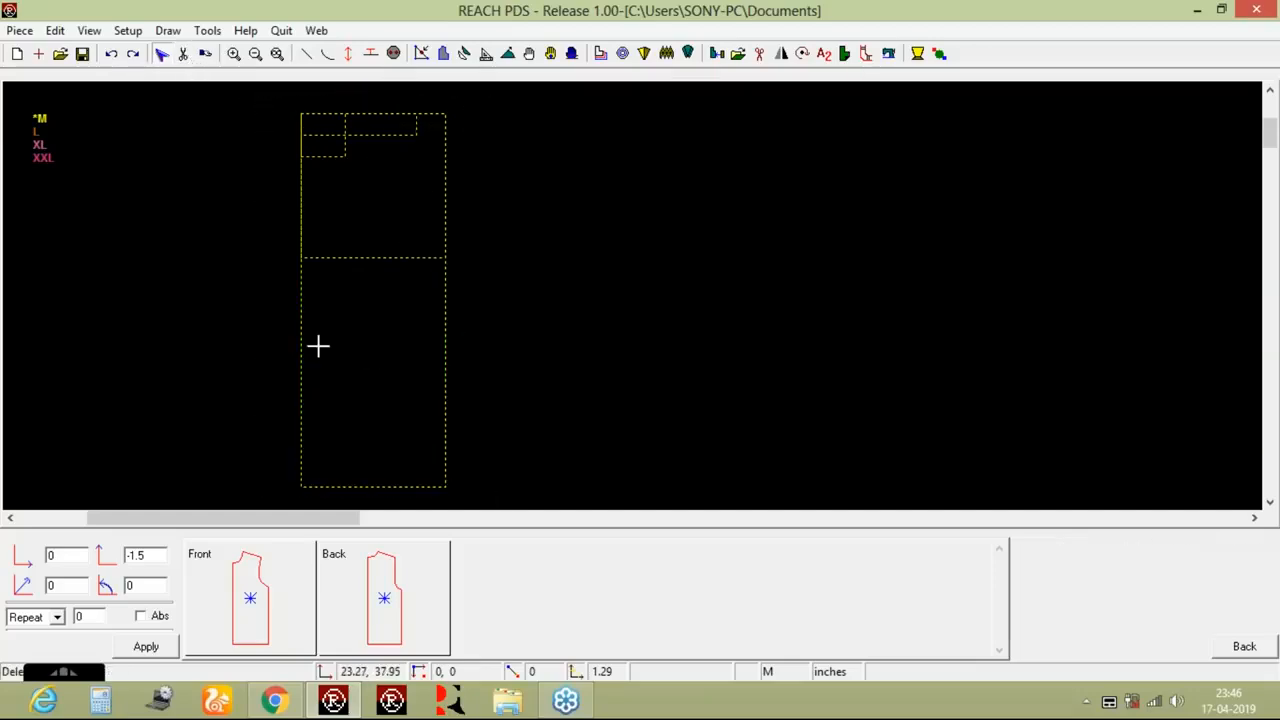
Display the Front and Back pieces together in the workspace and fit everything in view.
{"action": "left_click", "coordinate": [300, 595]}
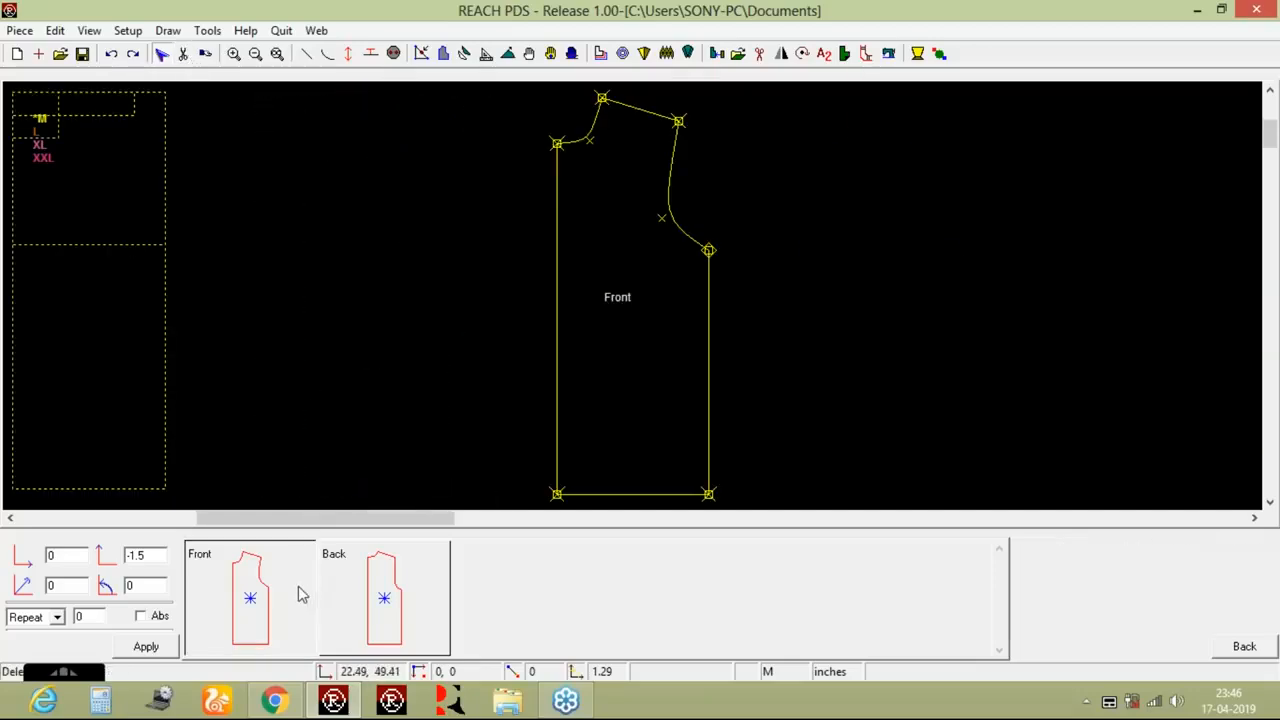
{"action": "left_click", "coordinate": [400, 592]}
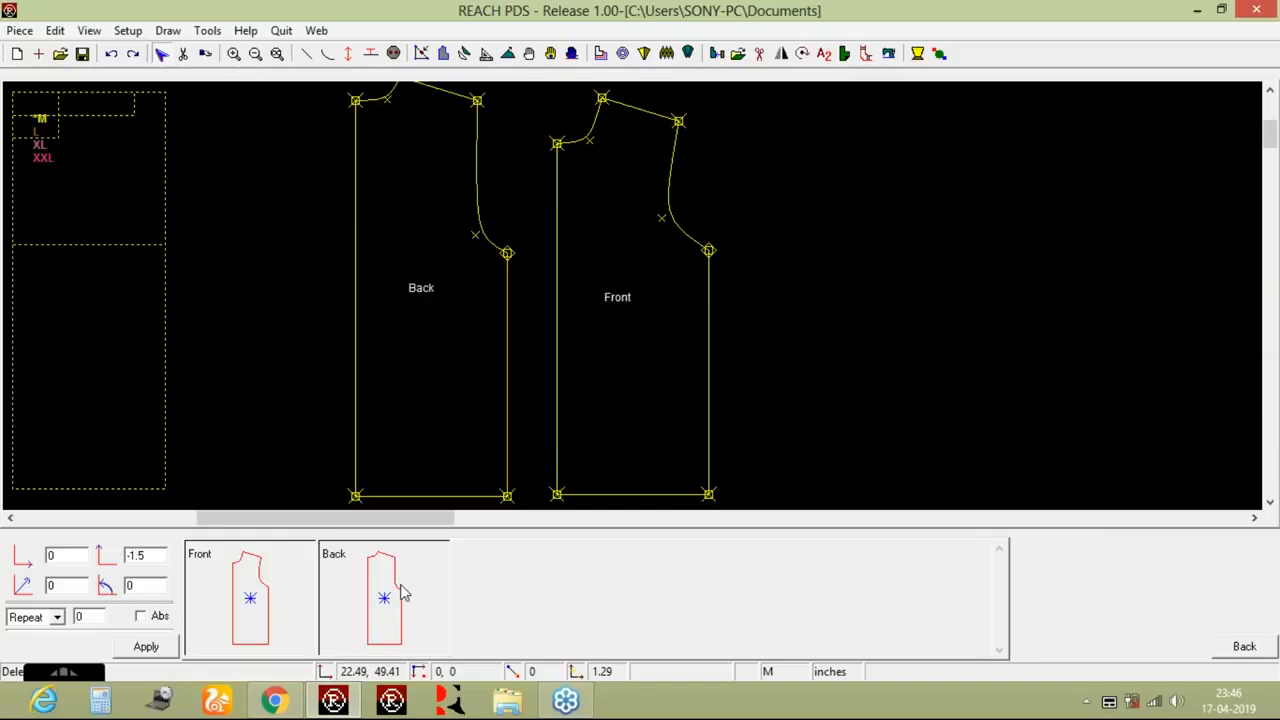
{"action": "left_click", "coordinate": [276, 55]}
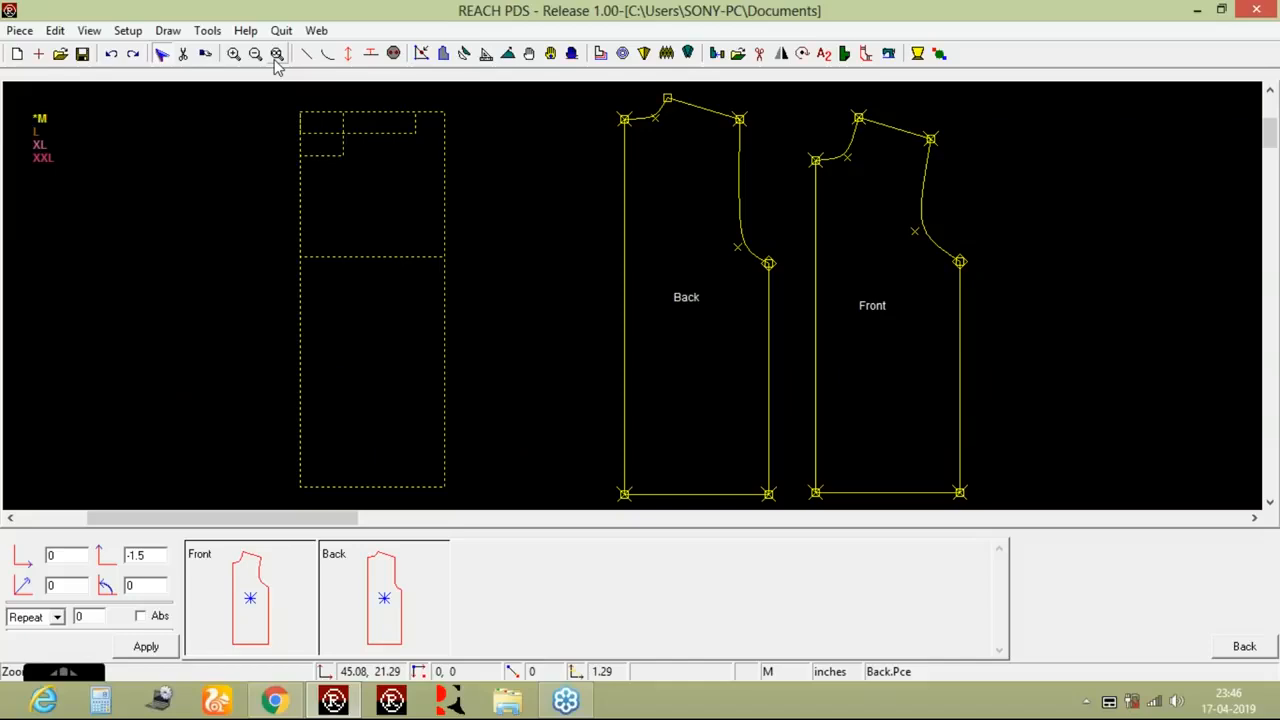
Hide the Front piece, keeping only the Back piece in the workspace, and open the line drawing options.
{"action": "left_click", "coordinate": [367, 578]}
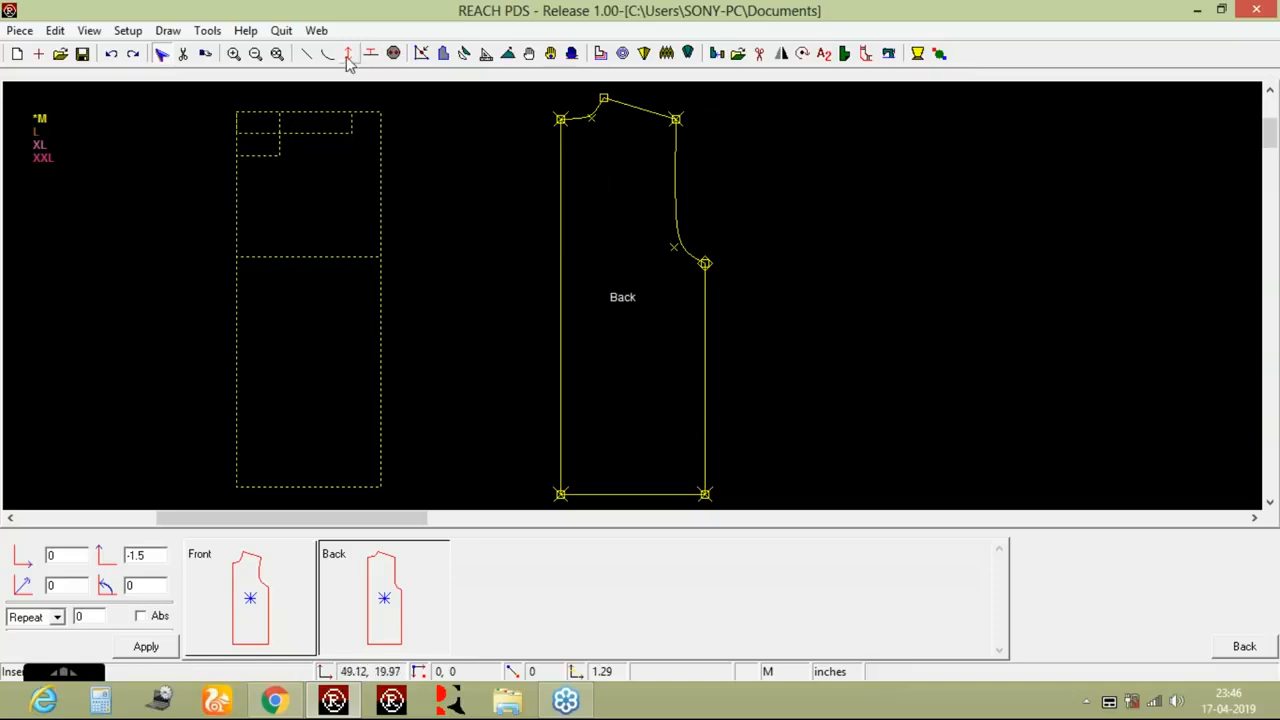
{"action": "left_click", "coordinate": [307, 55]}
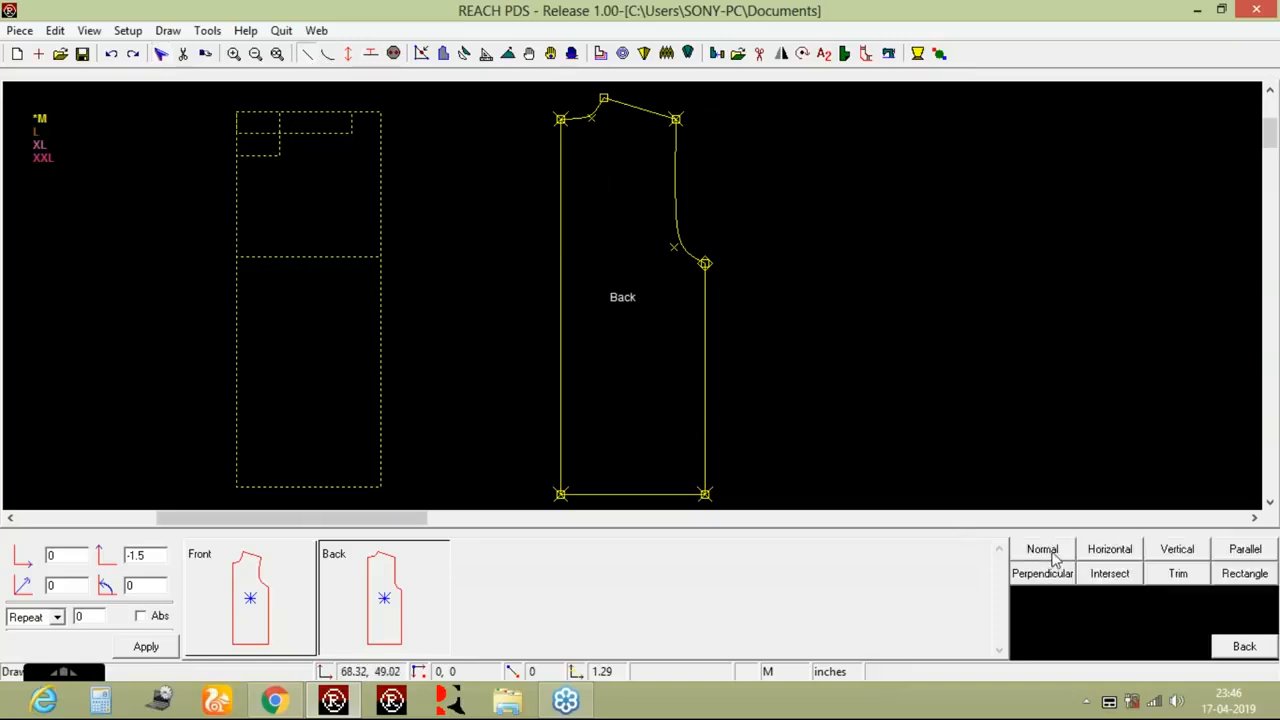
{"action": "left_click", "coordinate": [1045, 555]}
{"action": "left_click", "coordinate": [537, 160]}
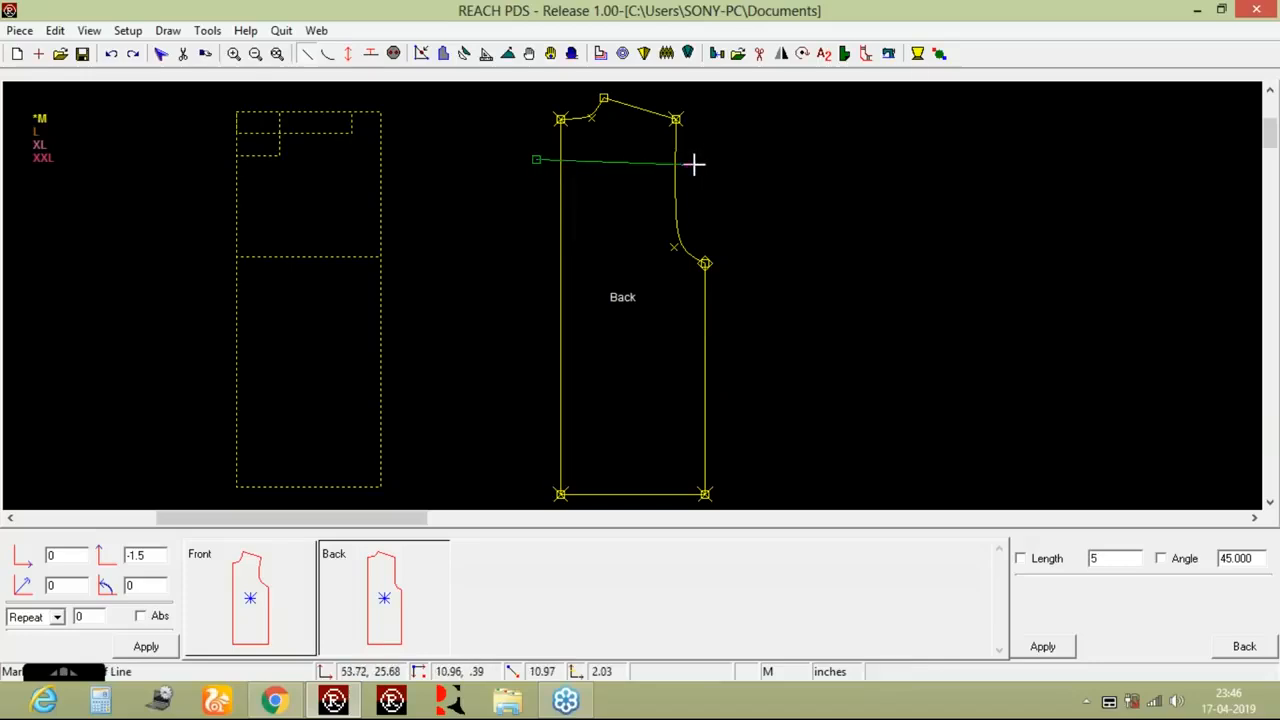
{"action": "left_click", "coordinate": [1243, 646]}
Draw a horizontal line across the upper Back piece, below the shoulder and extending past both side edges.
{"action": "left_click", "coordinate": [1129, 551]}
{"action": "left_click", "coordinate": [544, 160]}
{"action": "left_click", "coordinate": [697, 162]}
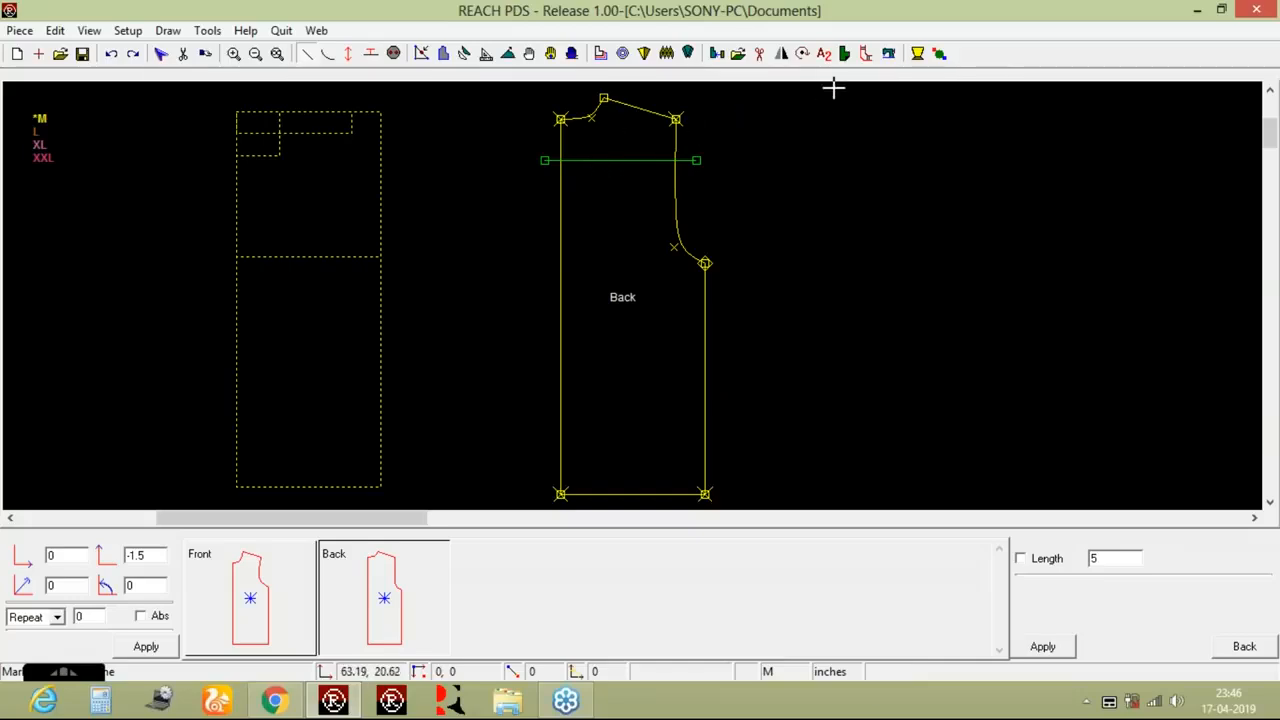
Split off the part of the Back piece above the horizontal line as a piece named yoke, with seam value 0.
{"action": "left_click", "coordinate": [760, 55]}
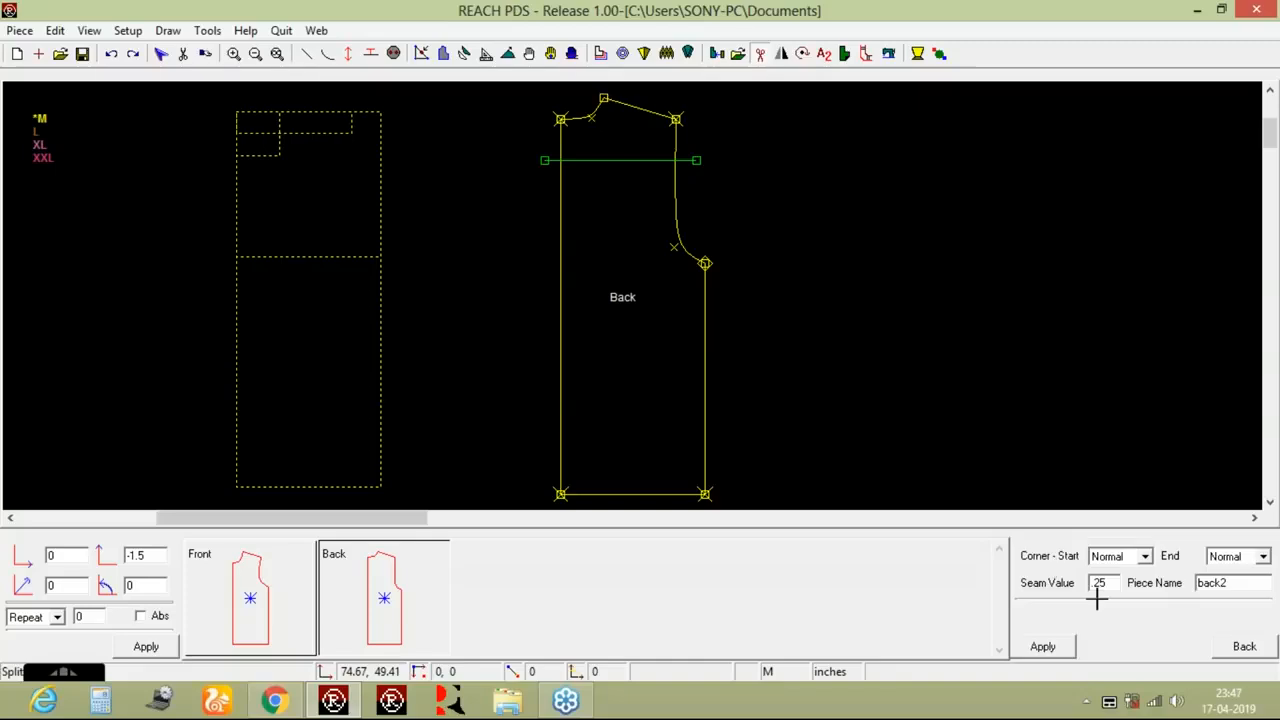
{"action": "type", "text": "0"}
{"action": "double_click", "coordinate": [1235, 587]}
{"action": "type", "text": "yoke"}
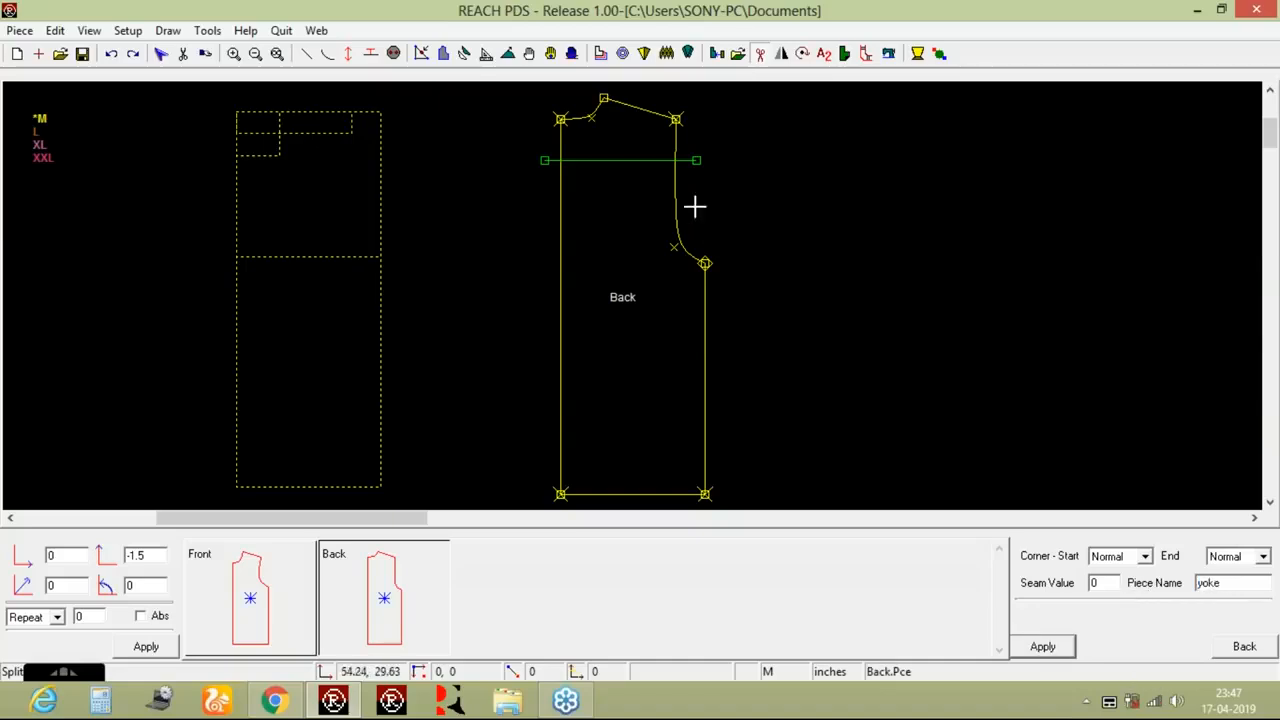
{"action": "left_click", "coordinate": [675, 119]}
{"action": "left_click", "coordinate": [675, 119]}
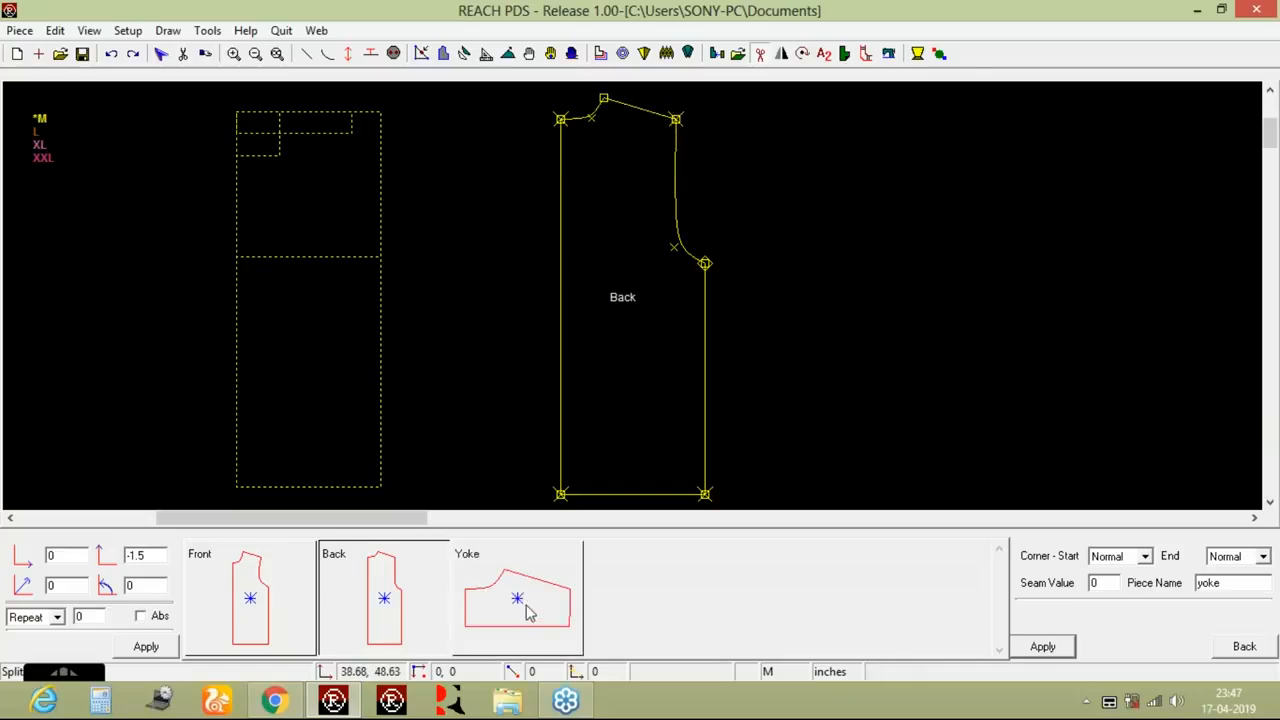
{"action": "left_click", "coordinate": [525, 396]}
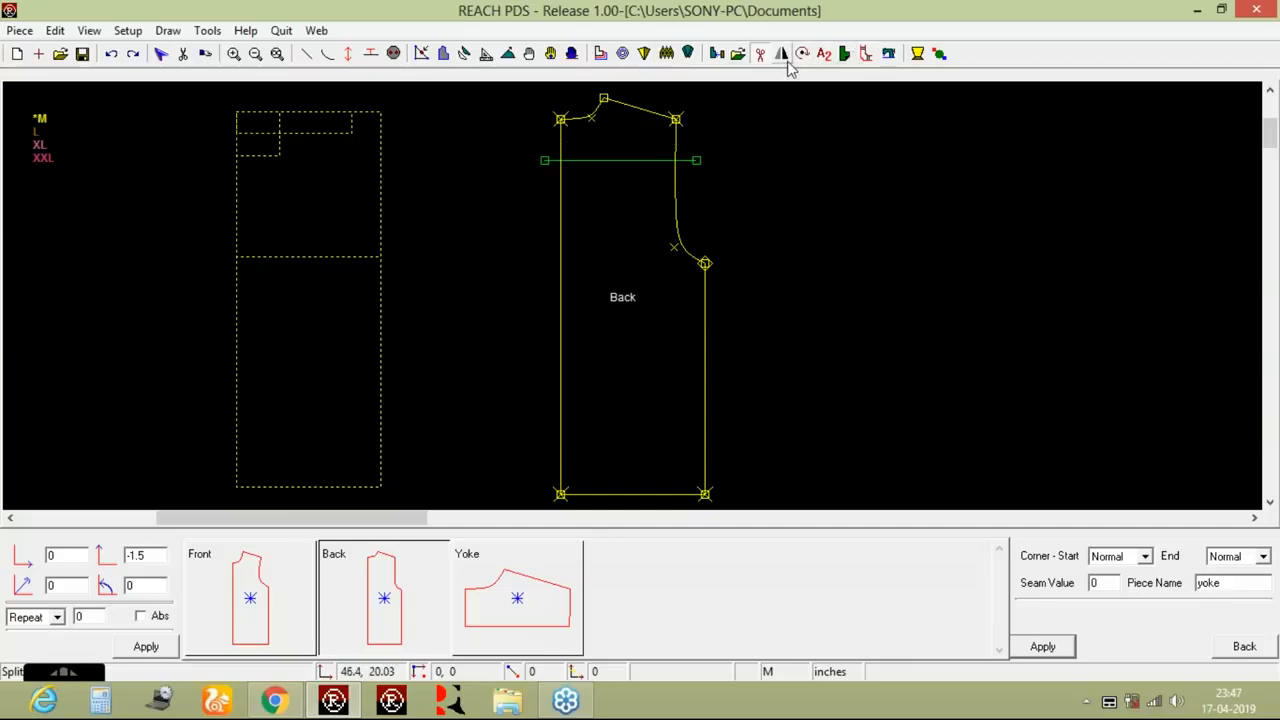
Split off the part below the horizontal line as a piece named back, replacing the existing Back piece.
{"action": "left_click_drag", "start_coordinate": [1224, 583], "coordinate": [1146, 581]}
{"action": "type", "text": "back"}
{"action": "left_click", "coordinate": [1072, 646]}
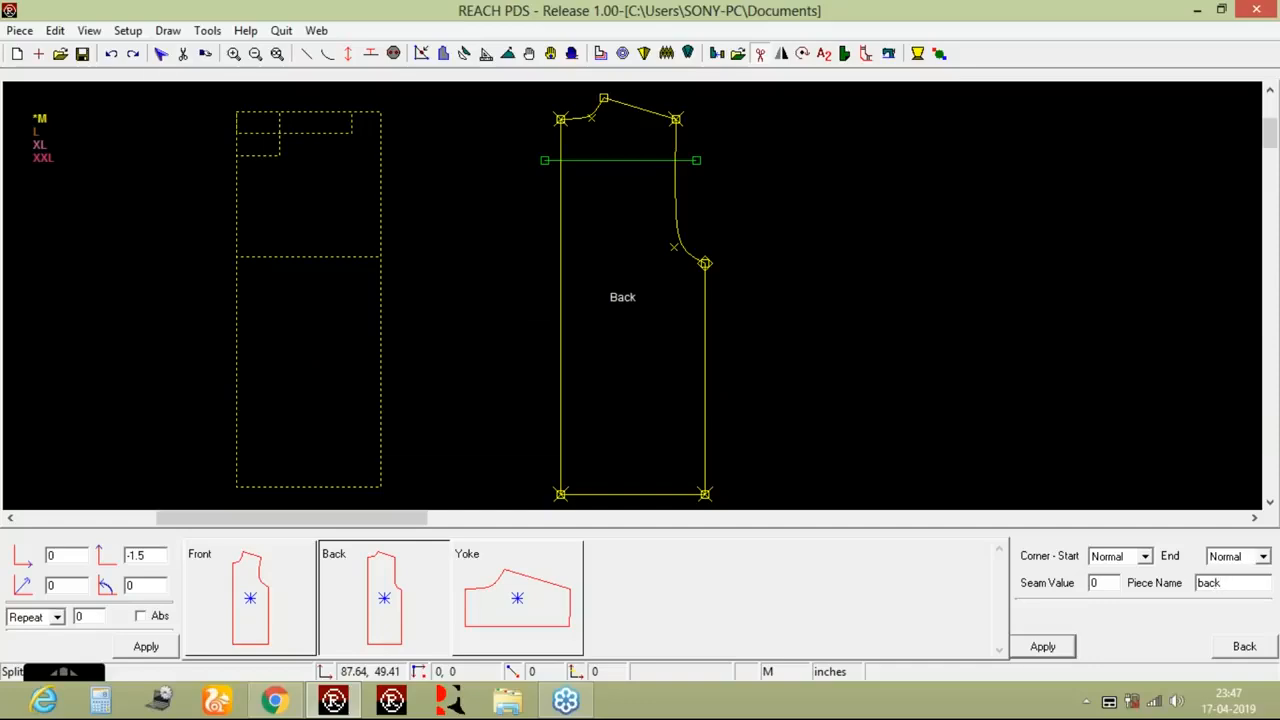
{"action": "left_click", "coordinate": [704, 262]}
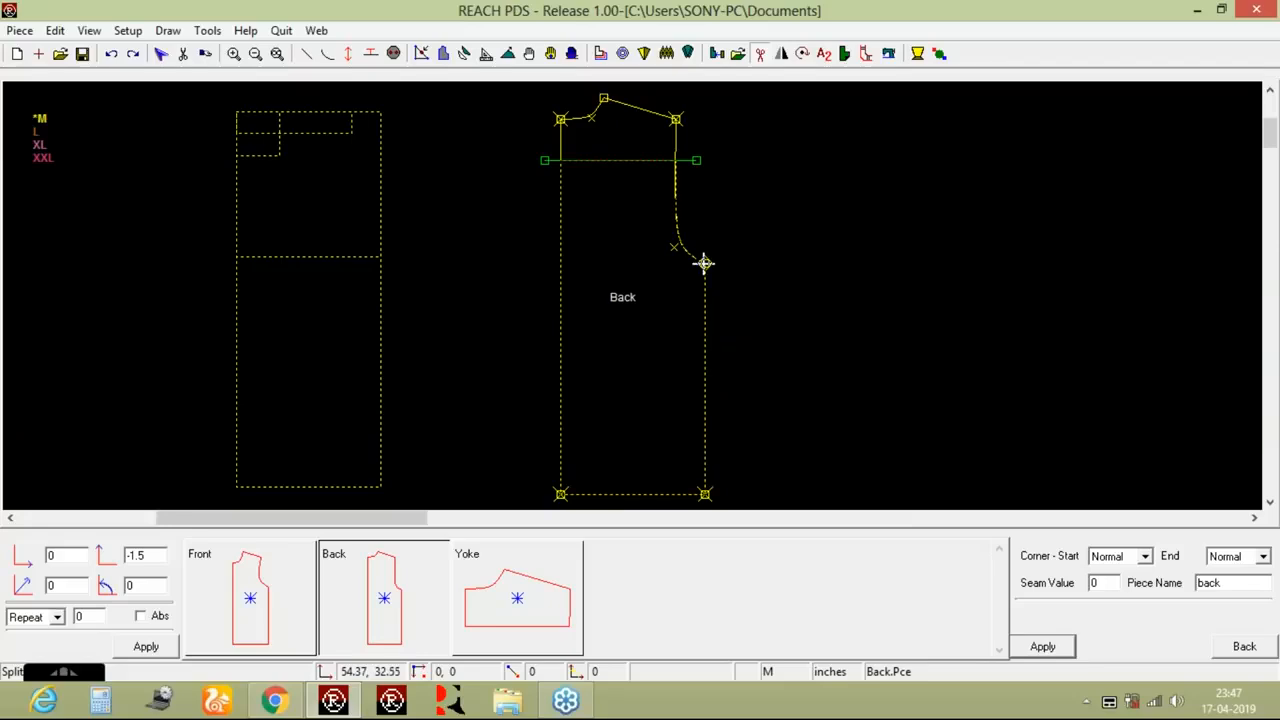
{"action": "left_click", "coordinate": [704, 262]}
{"action": "left_click", "coordinate": [612, 416]}
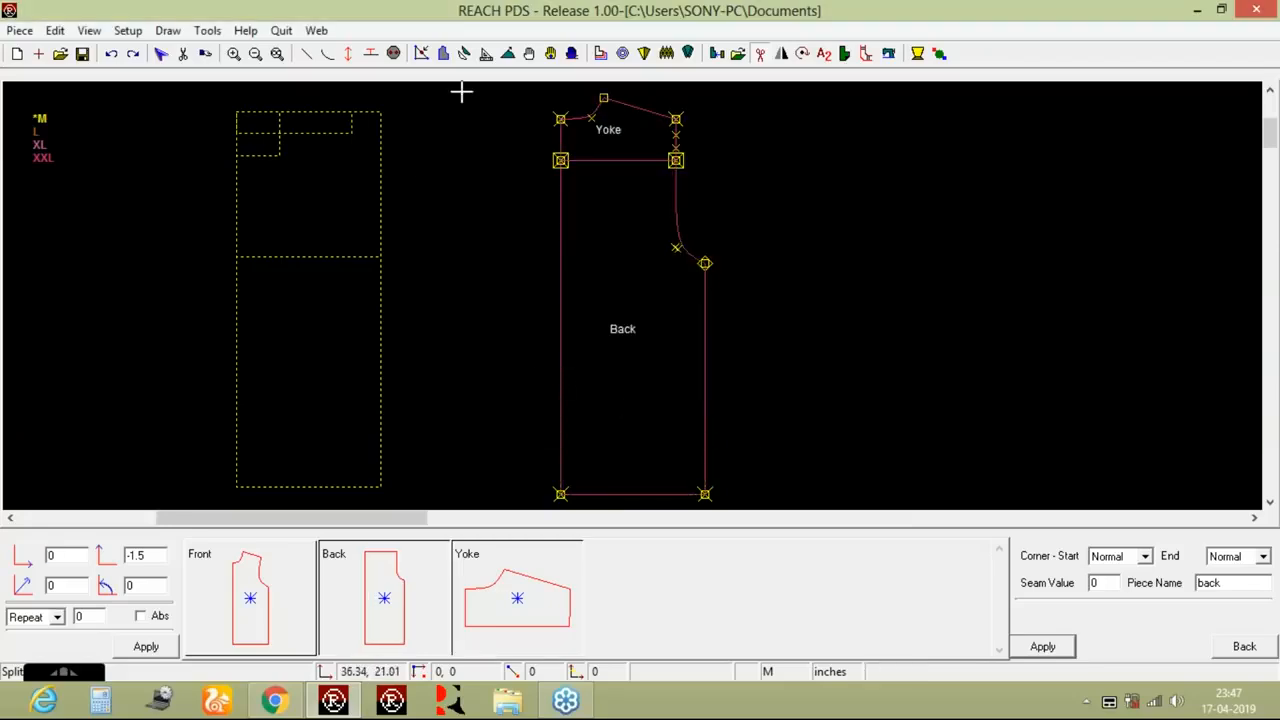
Move the Back and Yoke pieces apart, with the Yoke placed above the Back, and fit everything in view.
{"action": "left_click", "coordinate": [529, 53]}
{"action": "left_click_drag", "start_coordinate": [622, 258], "coordinate": [827, 362]}
{"action": "left_click_drag", "start_coordinate": [620, 133], "coordinate": [818, 164]}
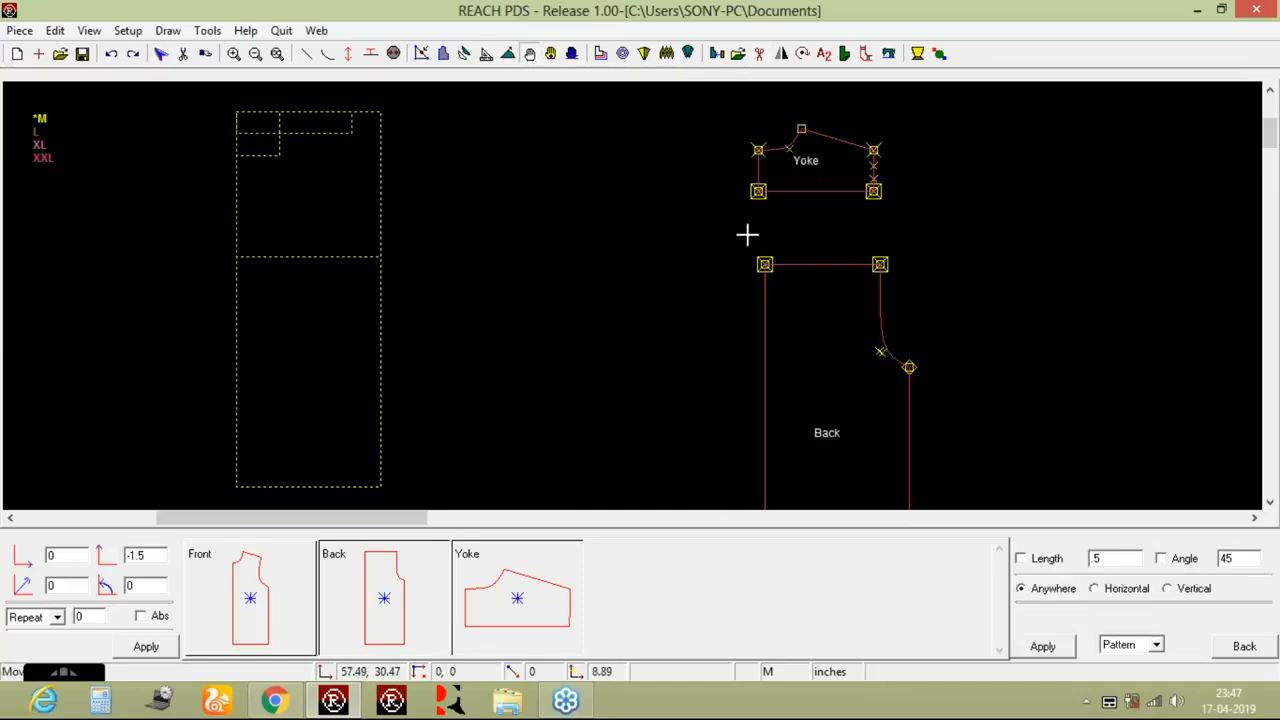
{"action": "left_click", "coordinate": [278, 55]}
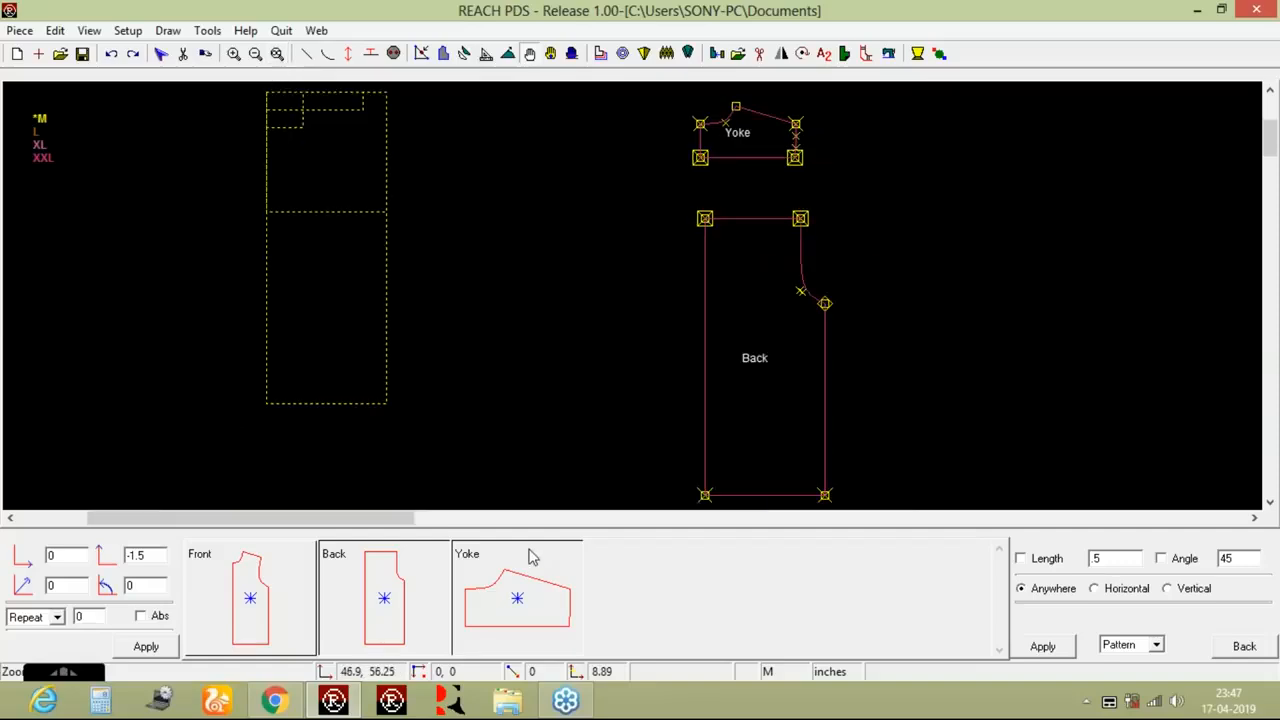
Display the Front piece in the workspace and move it clear of the Back and Yoke pieces, beside them.
{"action": "left_click", "coordinate": [228, 636]}
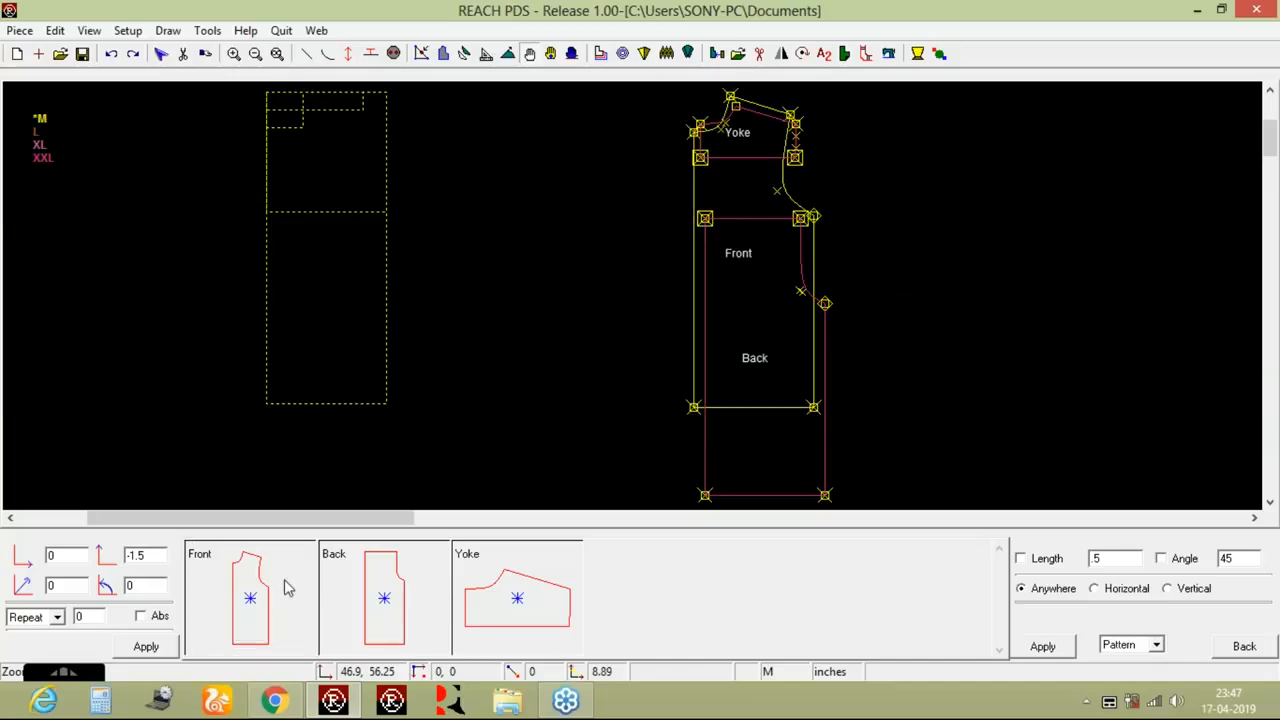
{"action": "left_click", "coordinate": [529, 55]}
{"action": "left_click", "coordinate": [702, 190]}
{"action": "left_click", "coordinate": [988, 223]}
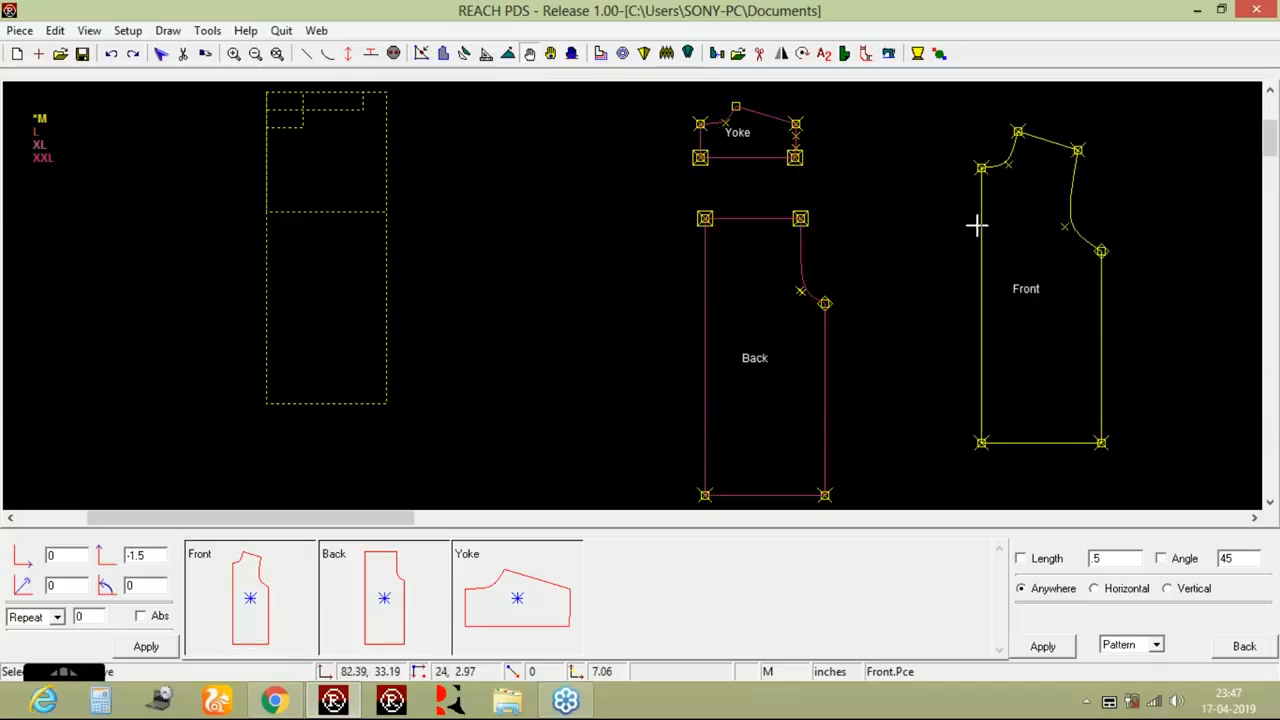
Apply regular grading of .5 horizontal and 0 vertical to the Front piece's underarm point and inspect the graded sizes.
{"action": "left_click", "coordinate": [598, 55]}
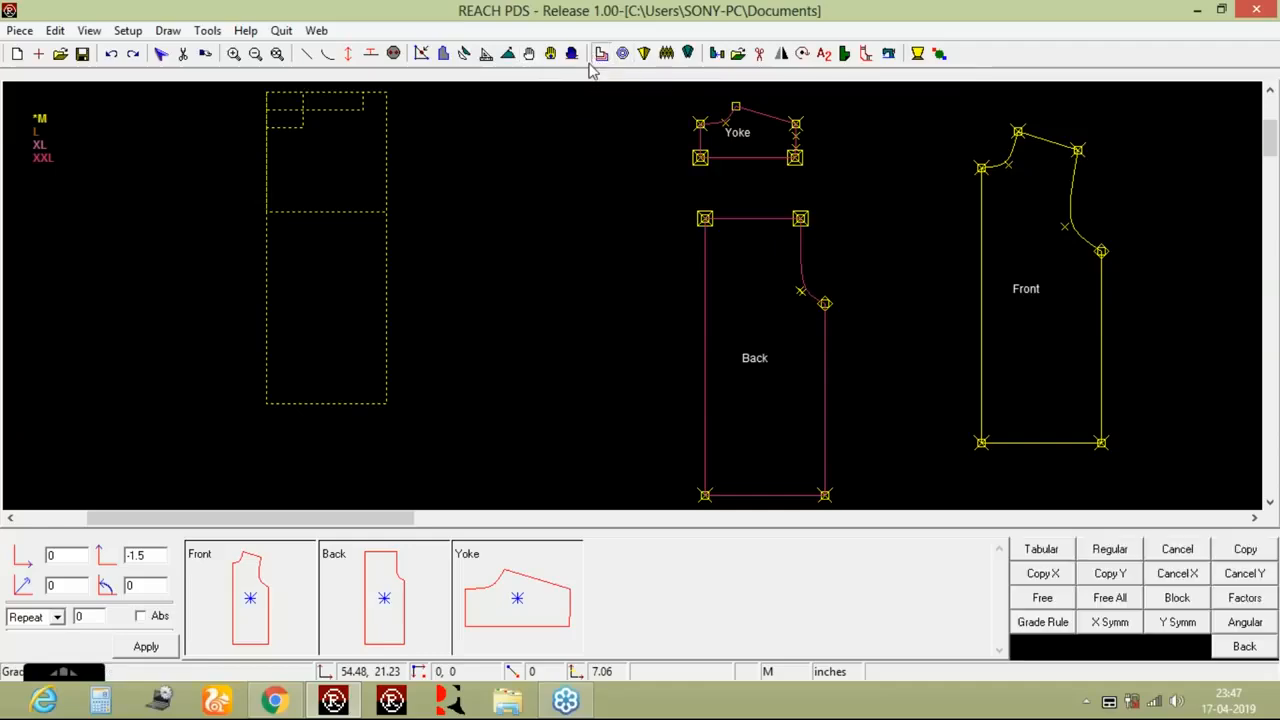
{"action": "left_click", "coordinate": [251, 596]}
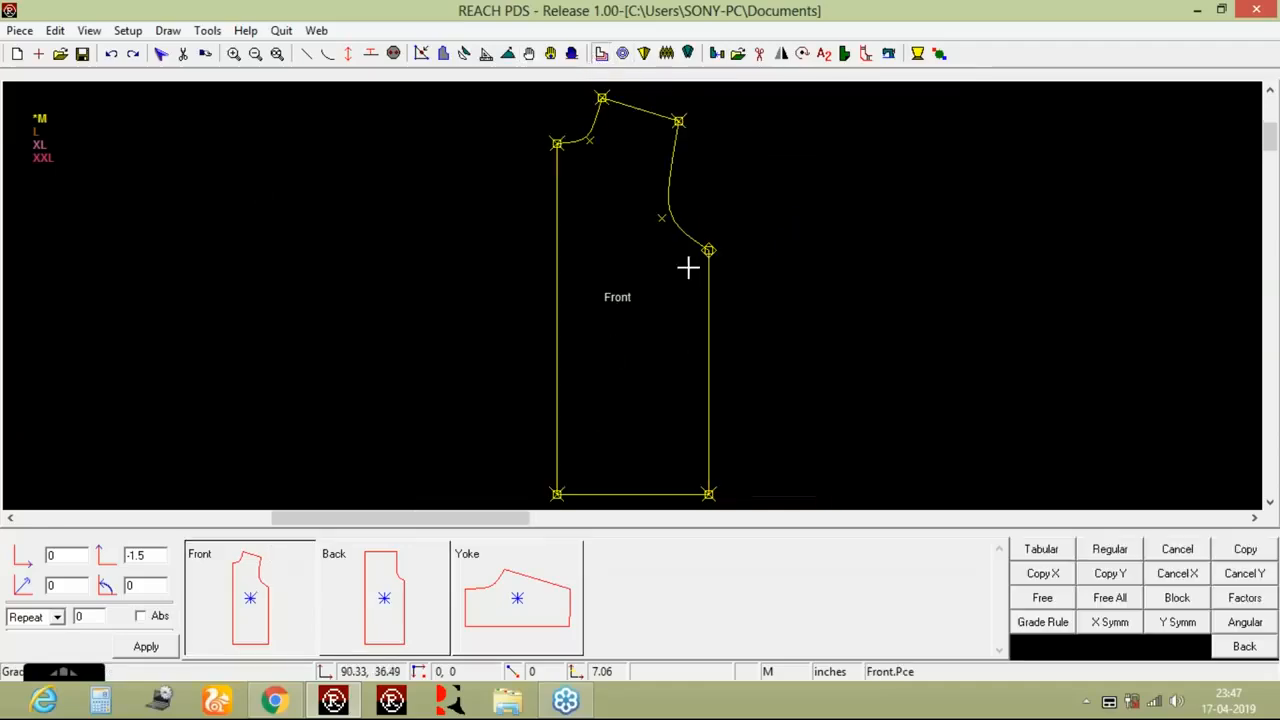
{"action": "left_click", "coordinate": [1112, 552]}
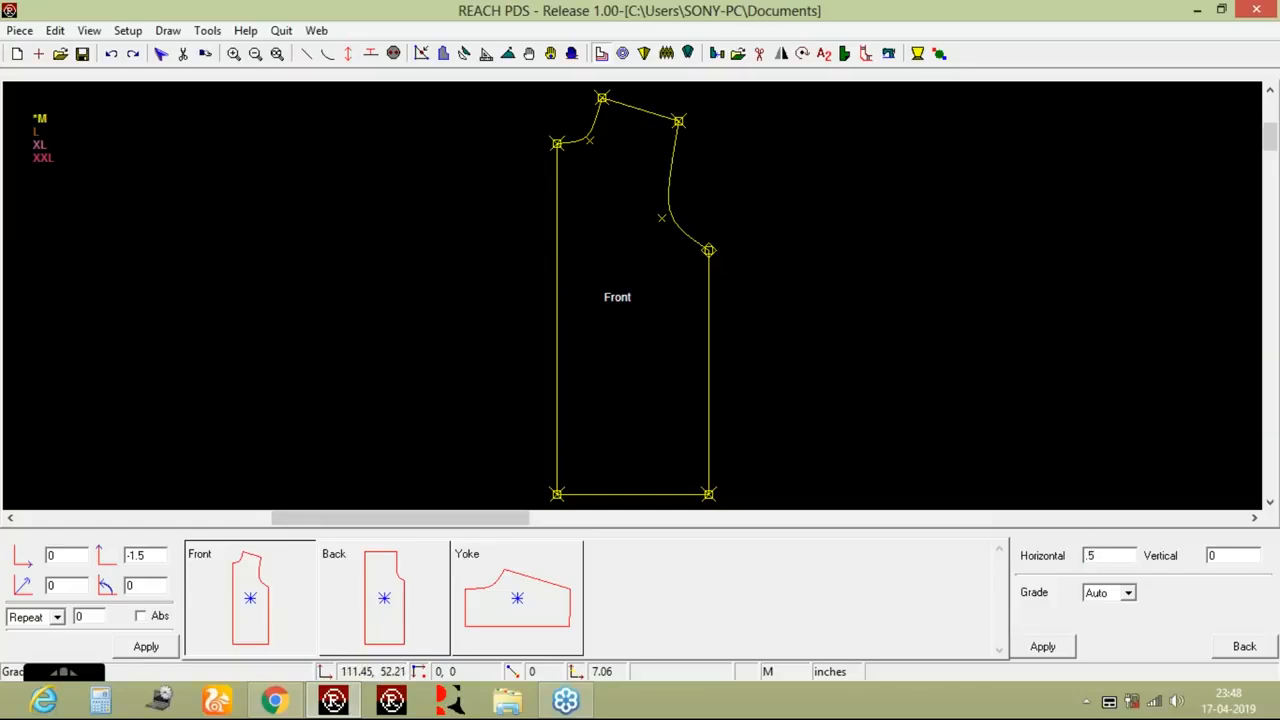
{"action": "left_click", "coordinate": [1068, 646]}
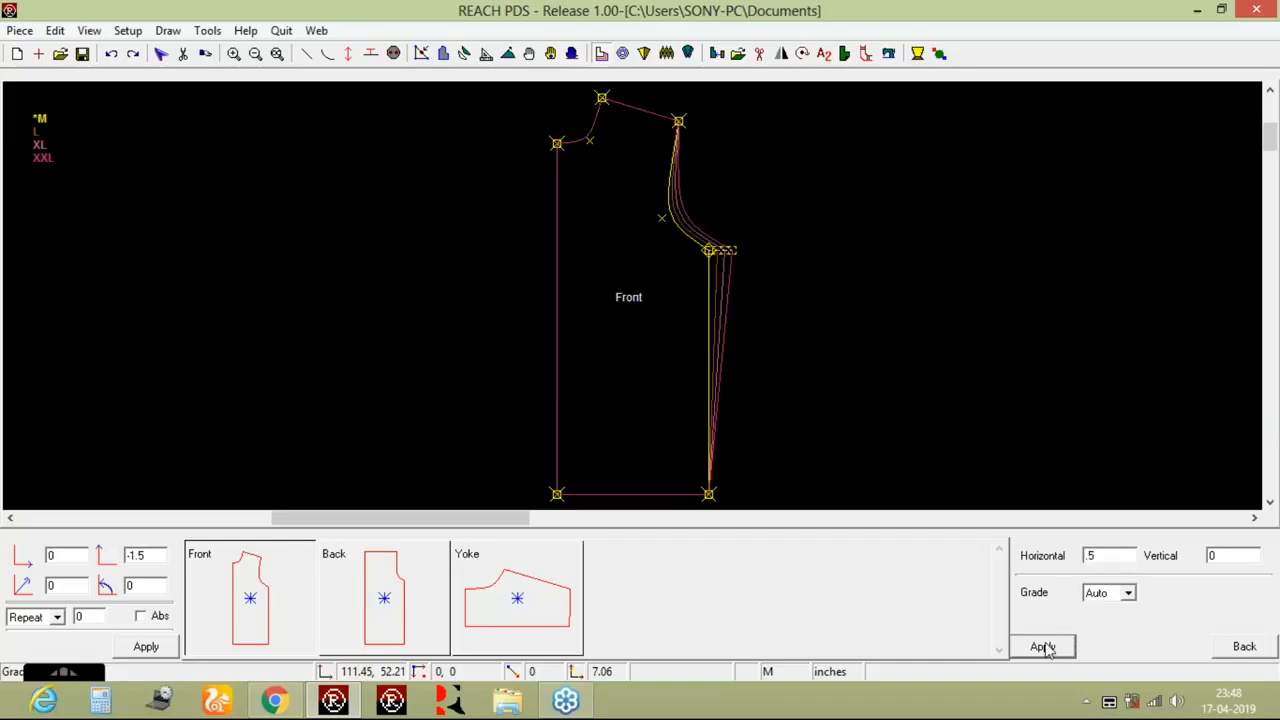
{"action": "left_click", "coordinate": [235, 54]}
{"action": "left_click_drag", "start_coordinate": [498, 147], "coordinate": [785, 300]}
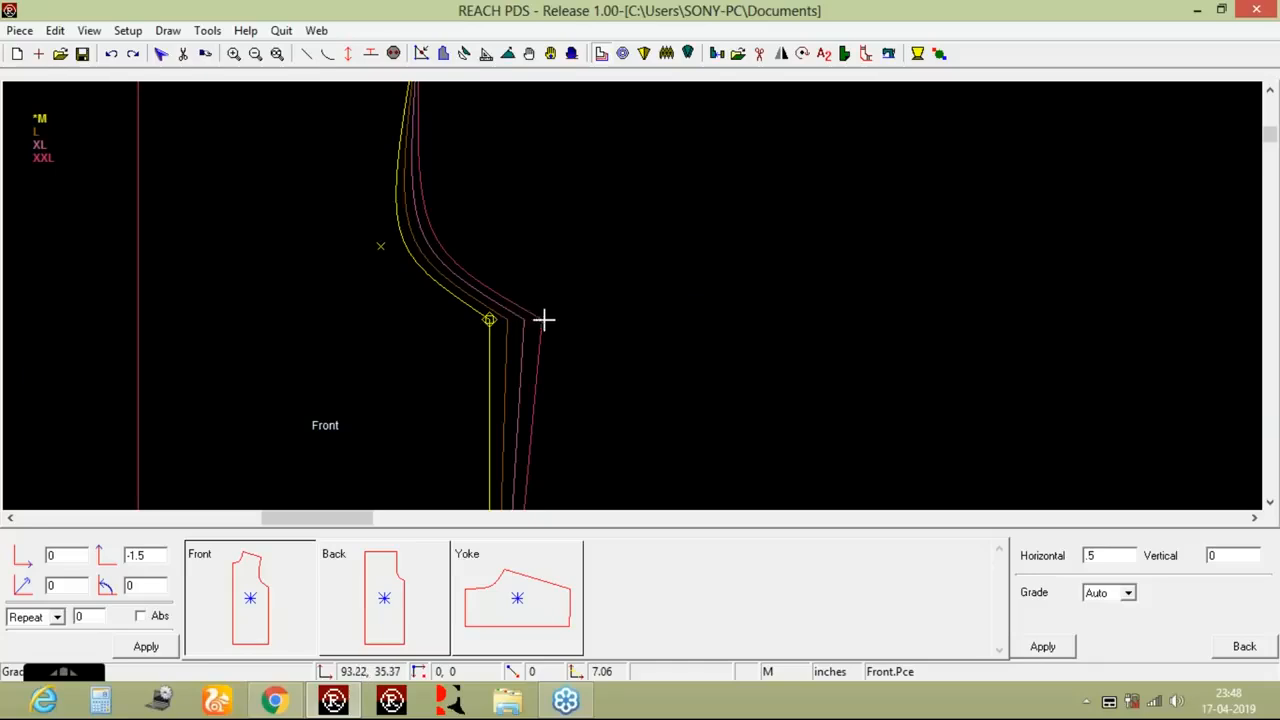
{"action": "left_click", "coordinate": [277, 54]}
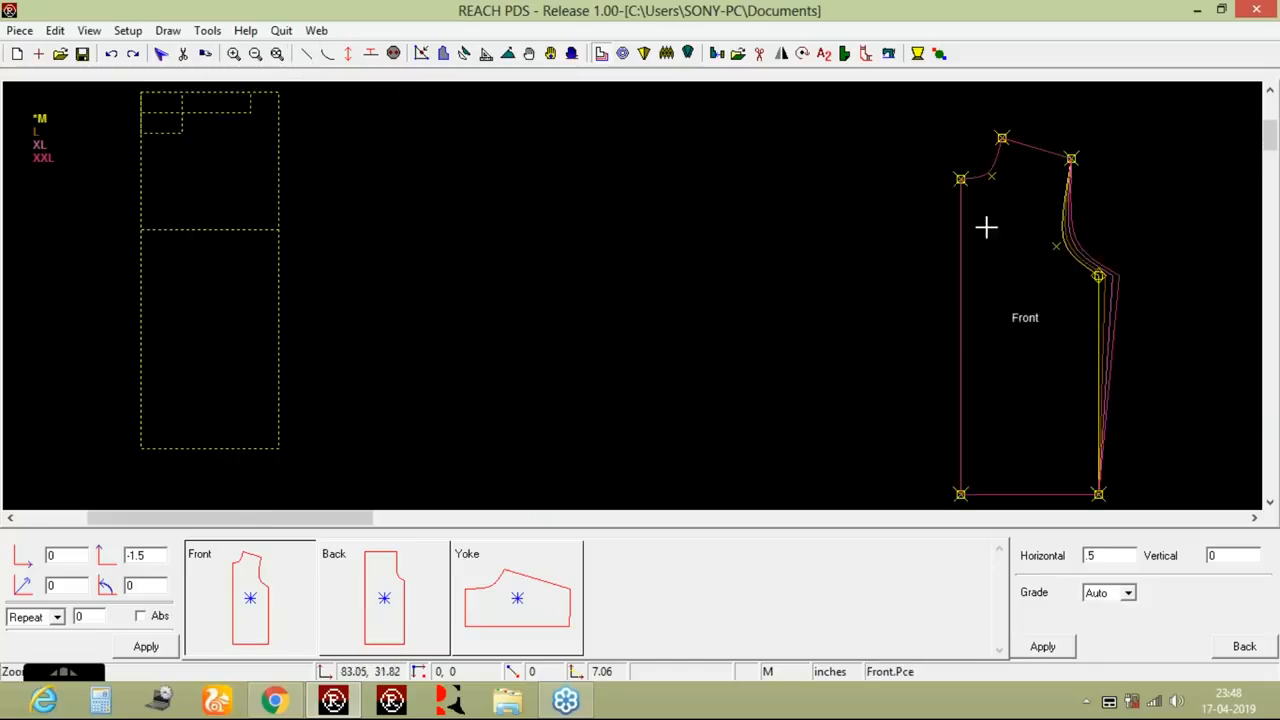
{"action": "left_click", "coordinate": [279, 593]}
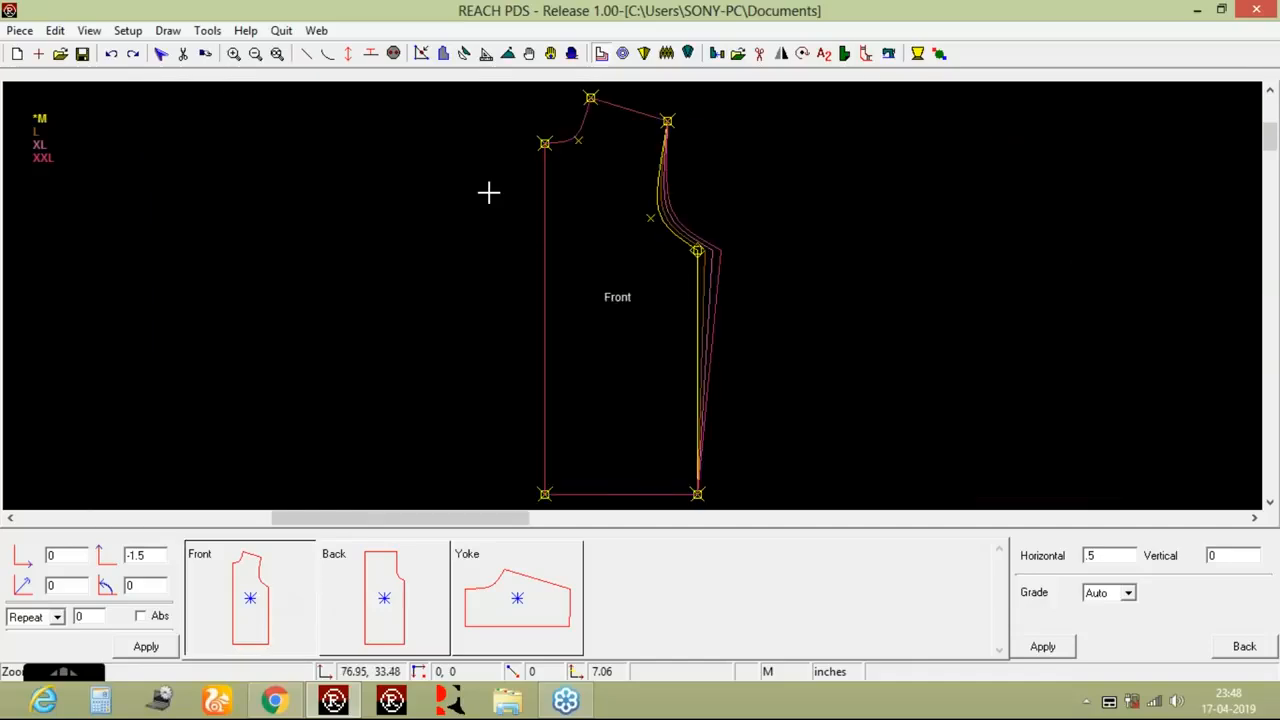
Grade the Front piece's hem corner at the side seam by .5 horizontal and 1 vertical.
{"action": "left_click", "coordinate": [601, 55]}
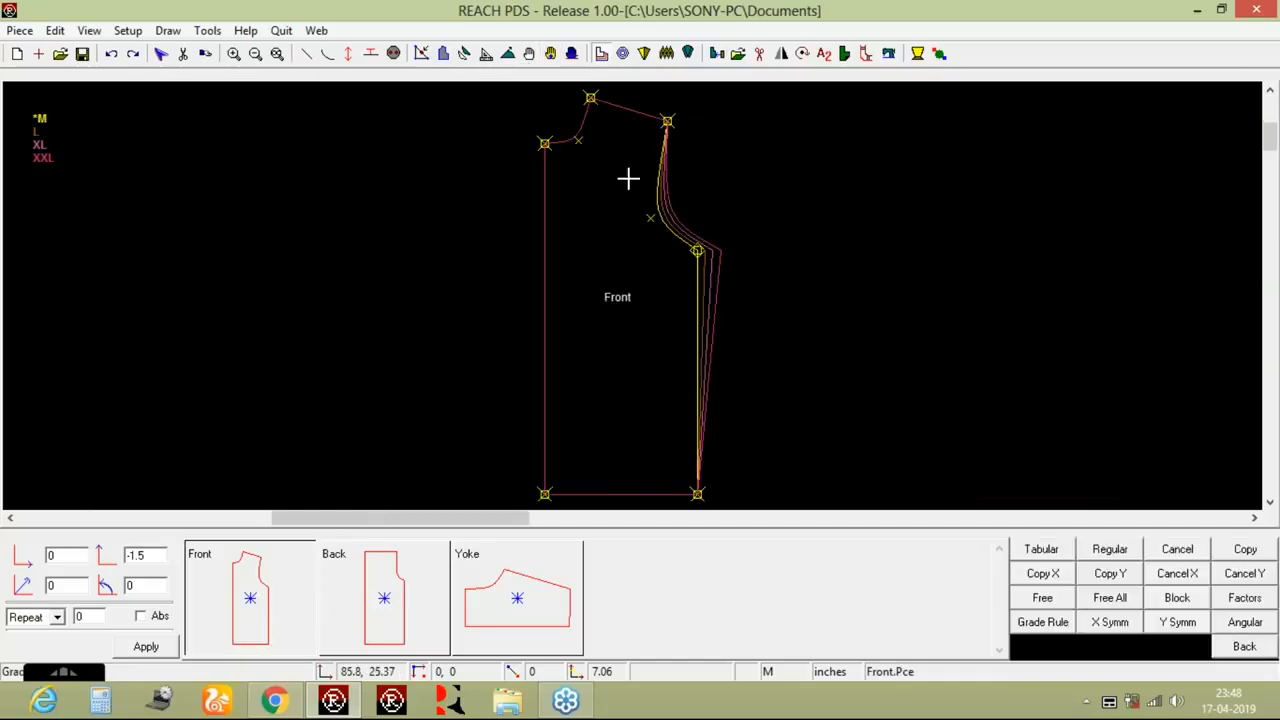
{"action": "left_click", "coordinate": [1096, 557]}
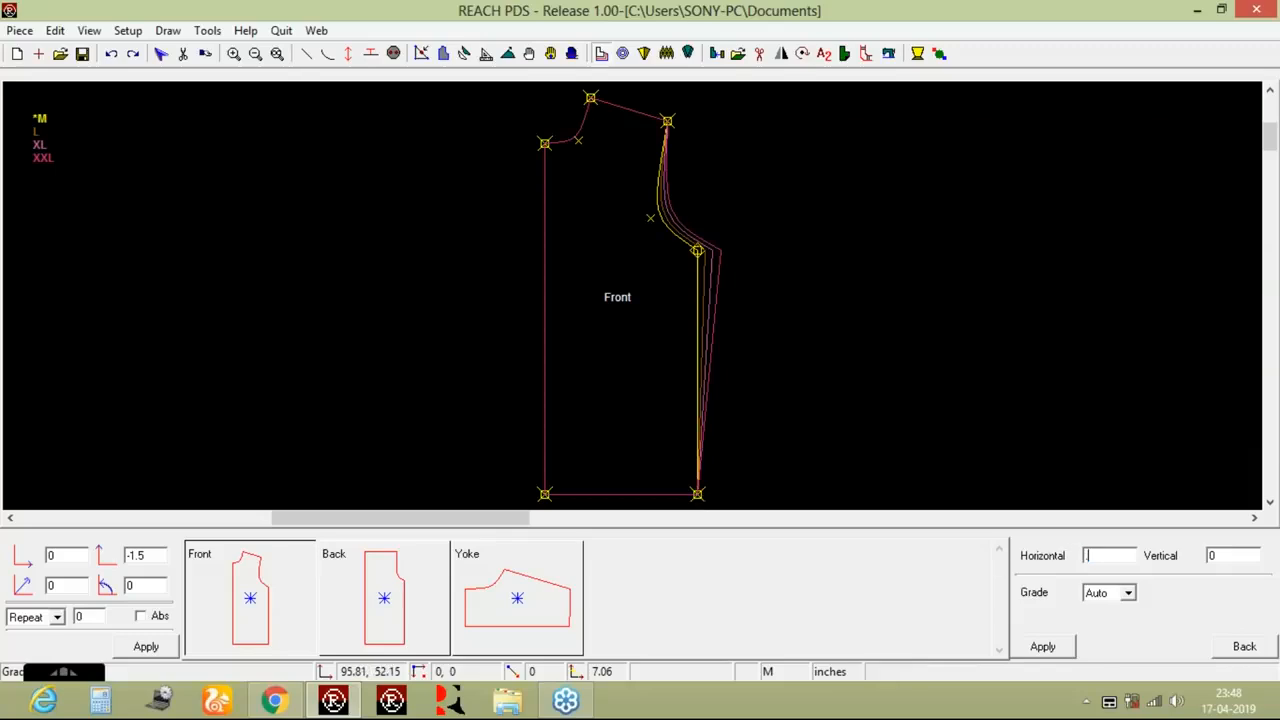
{"action": "key", "text": "Return"}
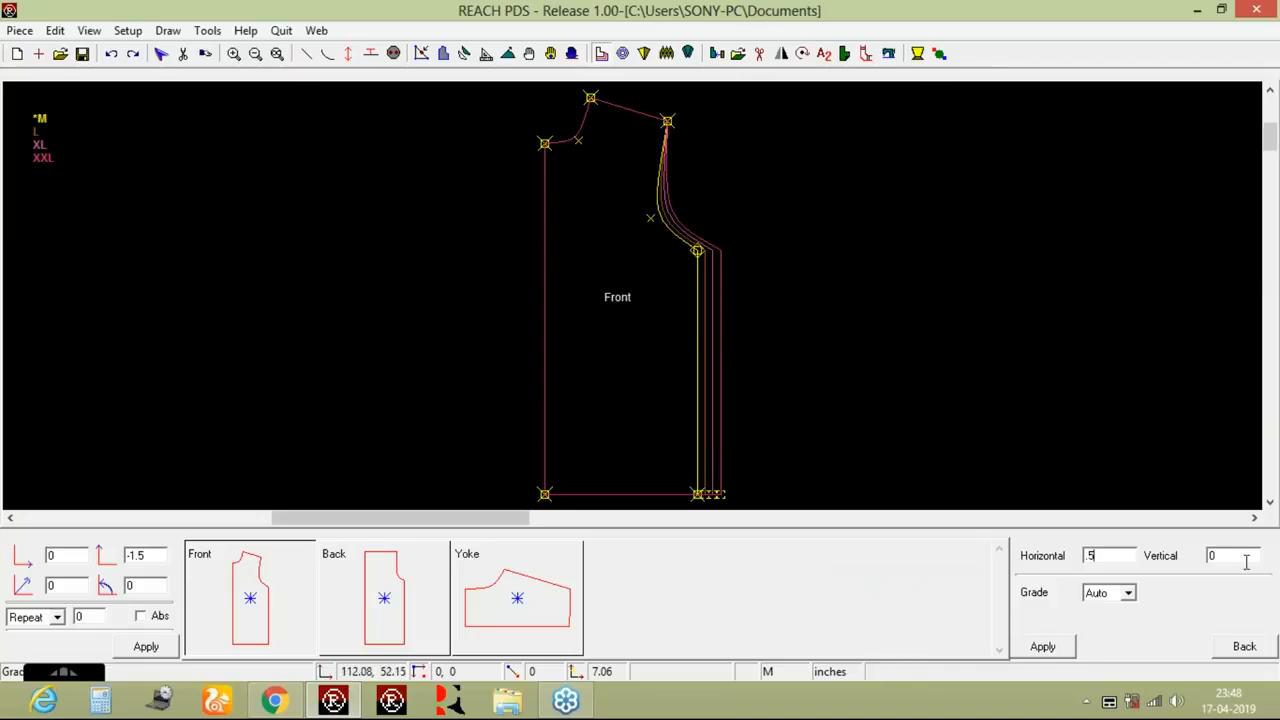
{"action": "type", "text": "1"}
{"action": "left_click", "coordinate": [1043, 646]}
{"action": "left_click", "coordinate": [277, 54]}
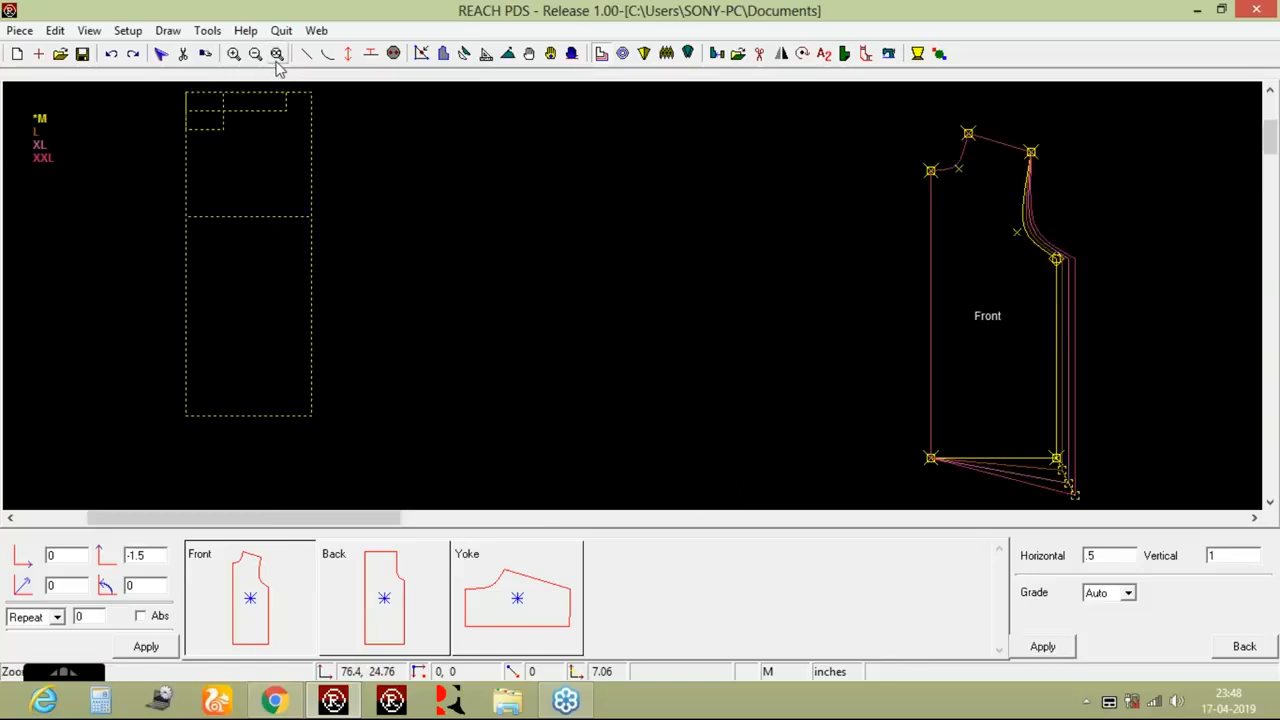
{"action": "left_click", "coordinate": [275, 601]}
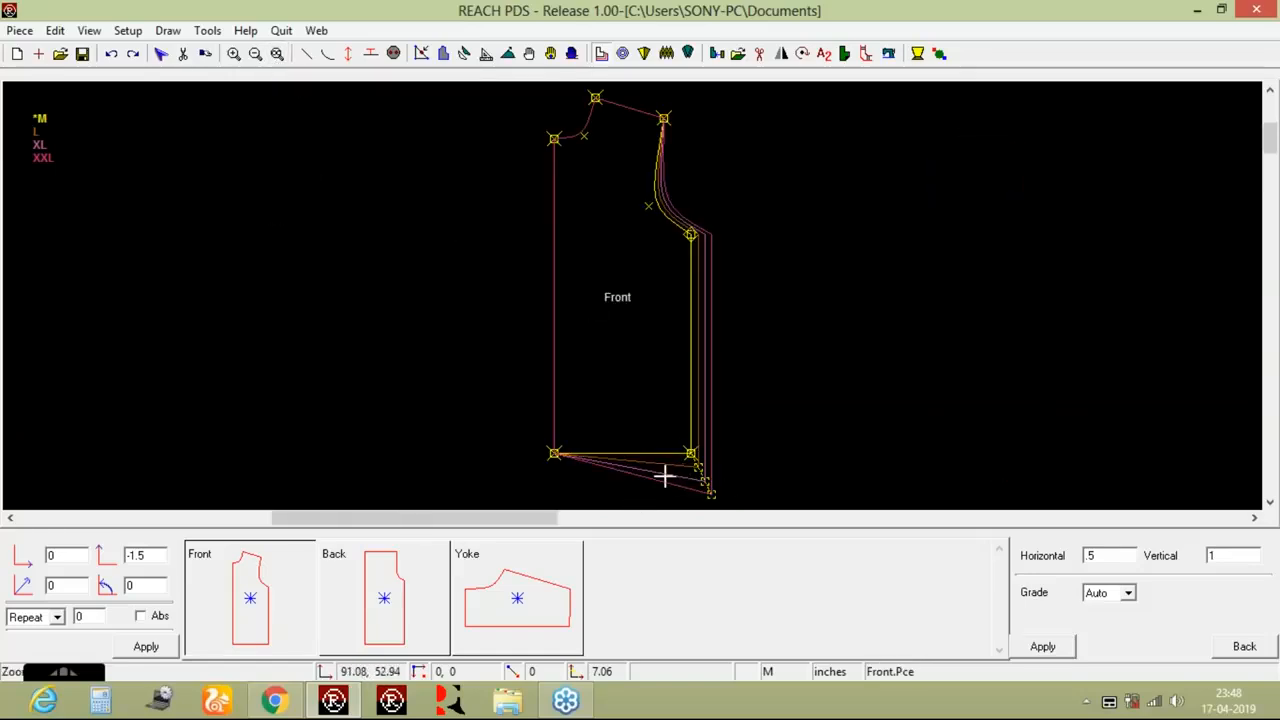
Grade the Front piece's hem corner at the centre front by 0 horizontal and 1 vertical.
{"action": "left_click", "coordinate": [555, 453]}
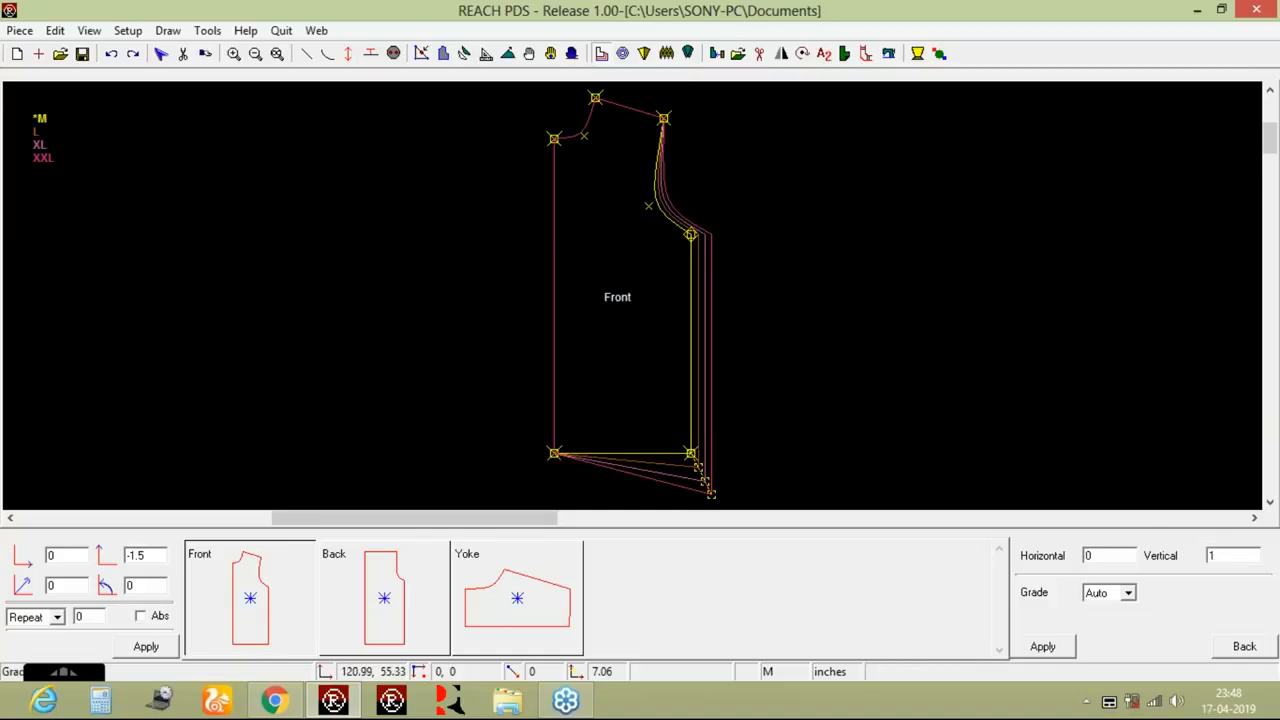
{"action": "type", "text": "1"}
{"action": "left_click", "coordinate": [1066, 647]}
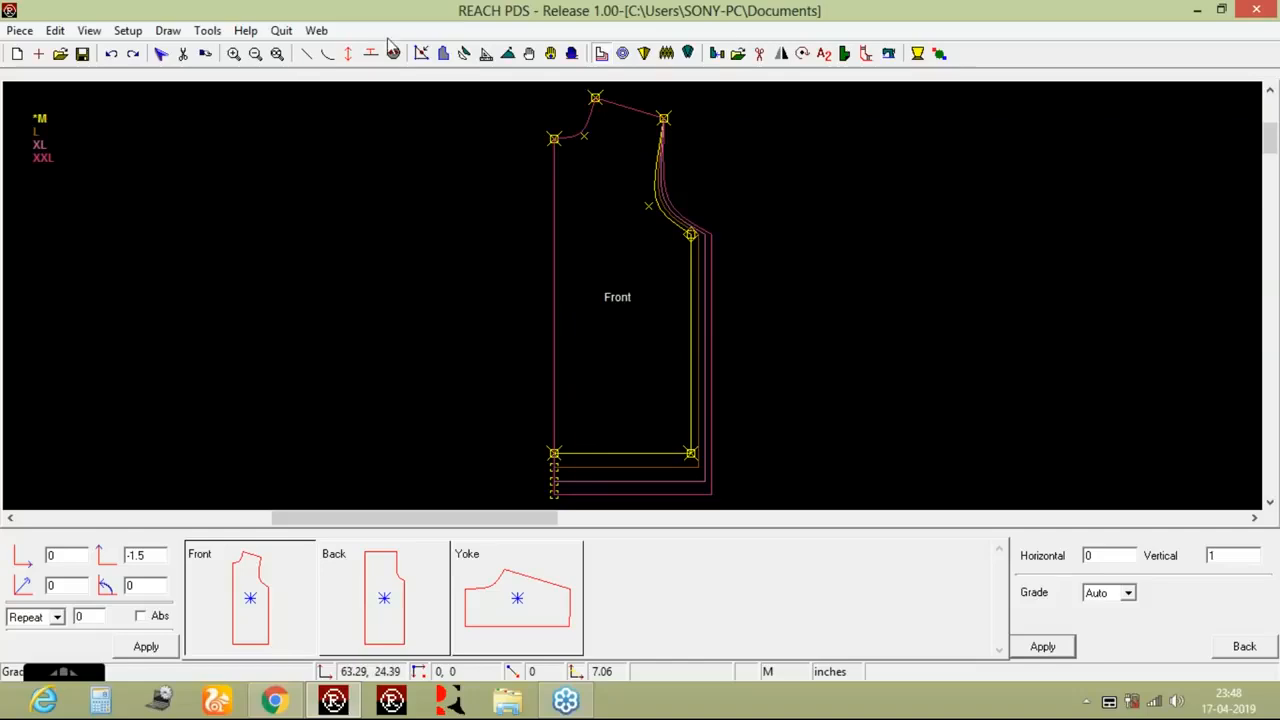
Grade the Front piece's outer shoulder point by .25 horizontal and 0 vertical.
{"action": "left_click", "coordinate": [665, 118]}
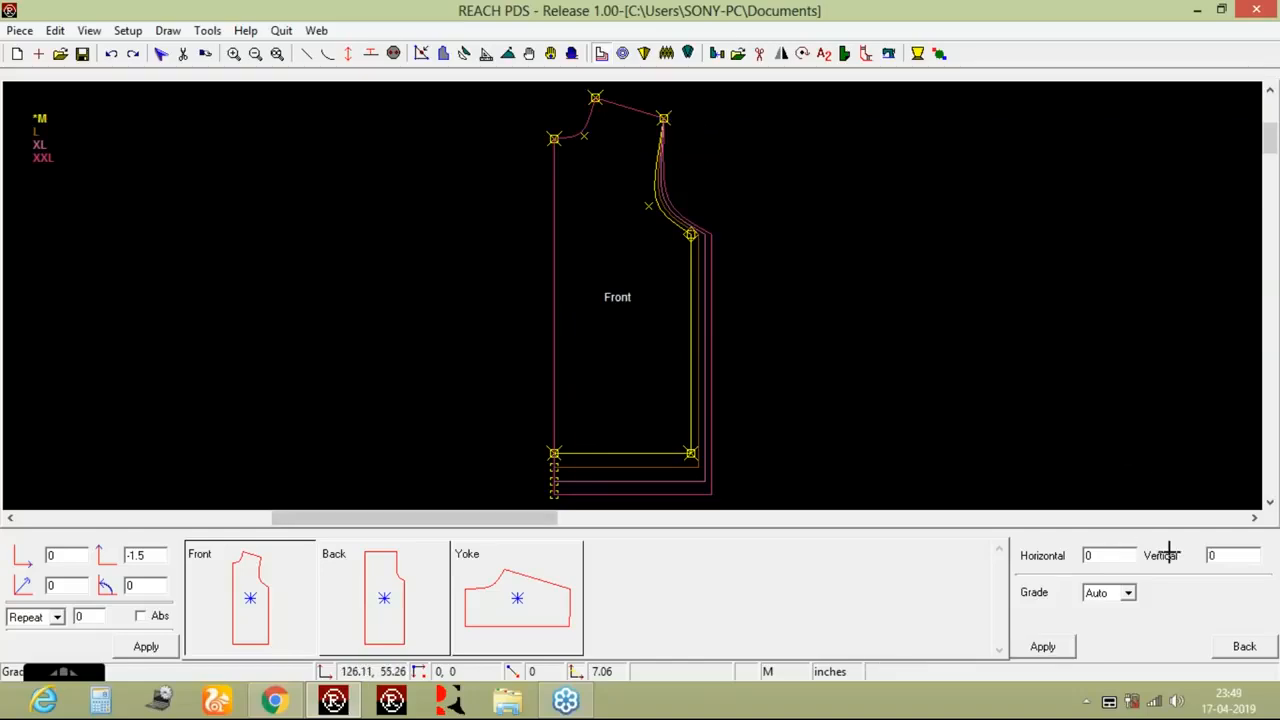
{"action": "key", "text": "BackSpace"}
{"action": "type", "text": ".25"}
{"action": "key", "text": "Return"}
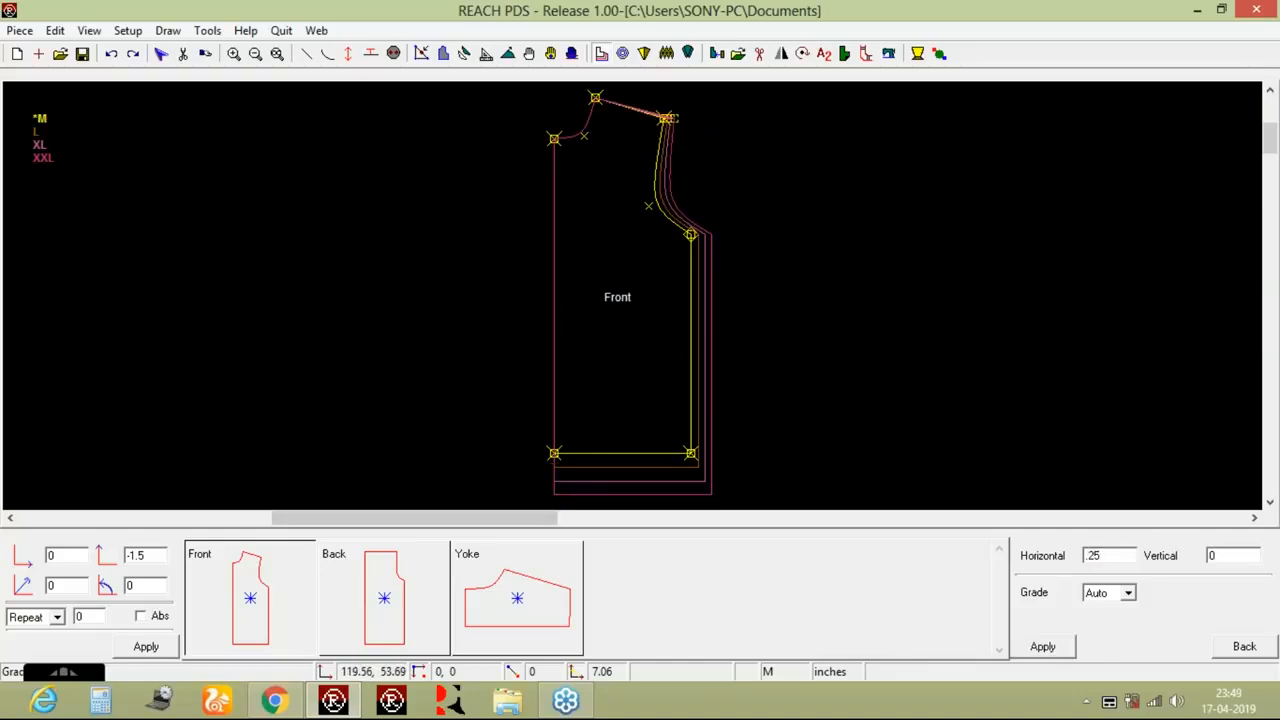
{"action": "left_click", "coordinate": [277, 56]}
{"action": "left_click", "coordinate": [235, 590]}
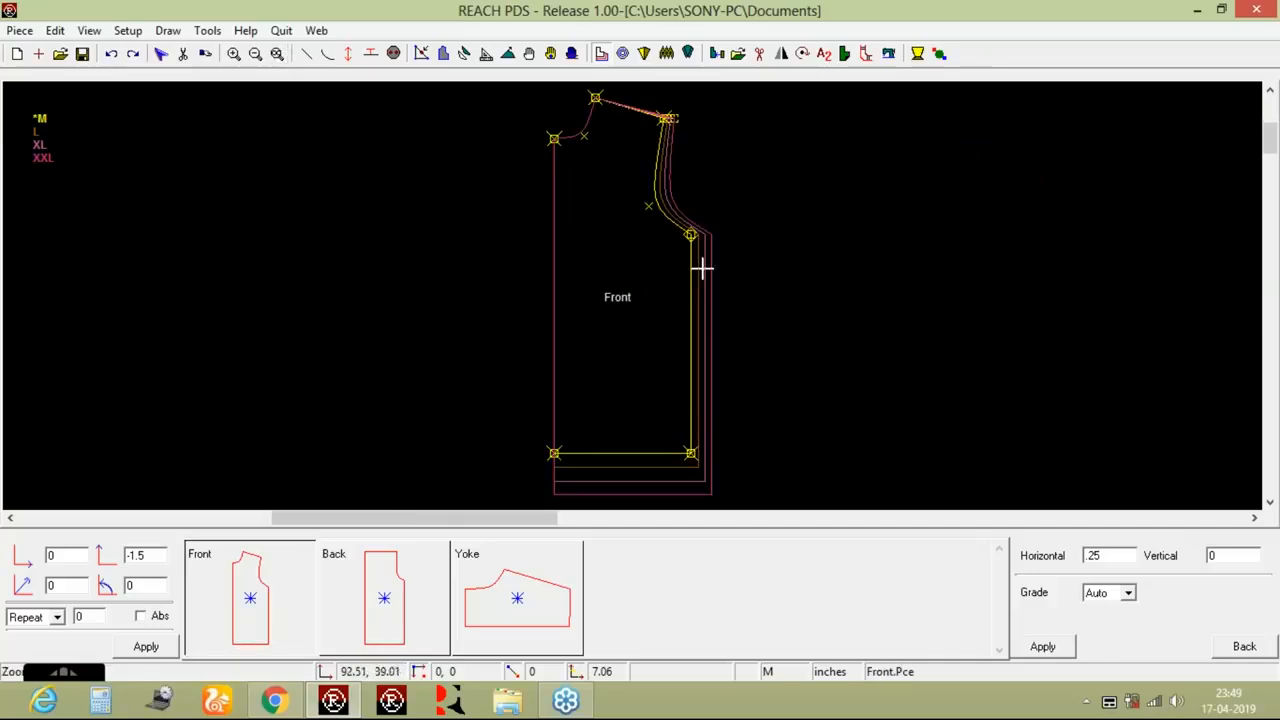
Display the Back and Yoke pieces alongside the graded Front piece and fit everything in view.
{"action": "left_click", "coordinate": [398, 582]}
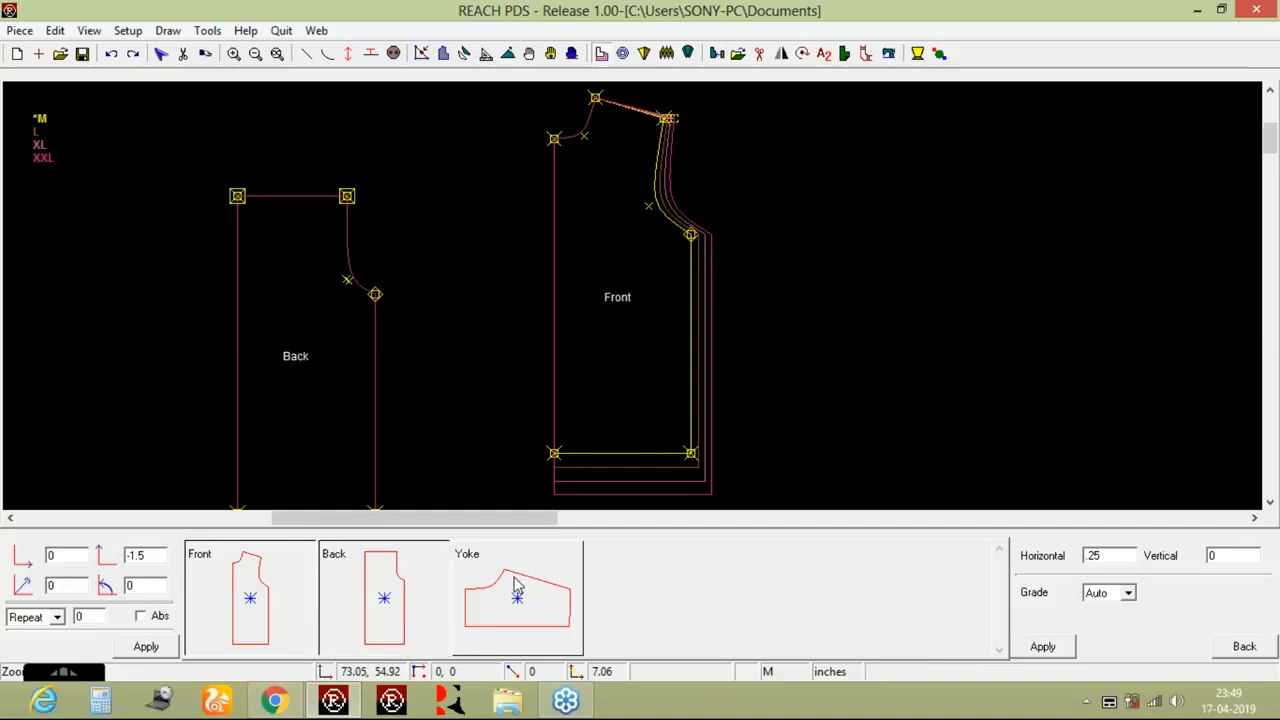
{"action": "left_click", "coordinate": [518, 586]}
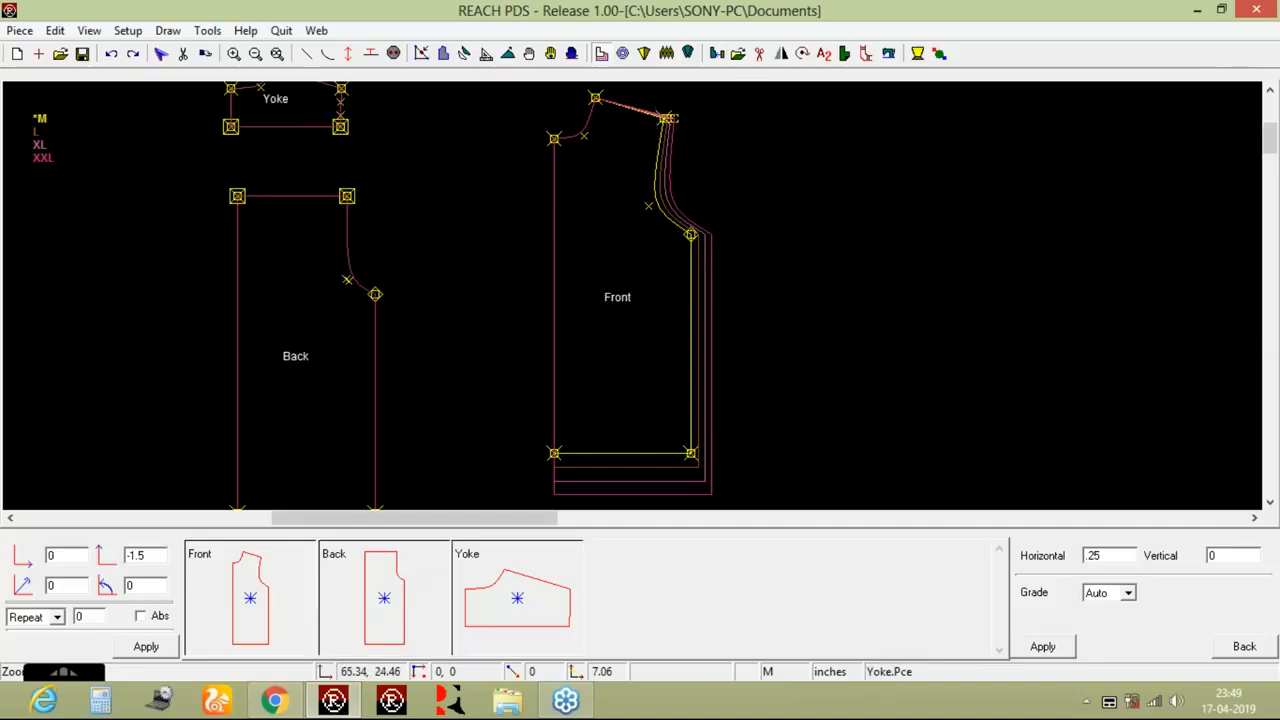
{"action": "left_click", "coordinate": [279, 55]}
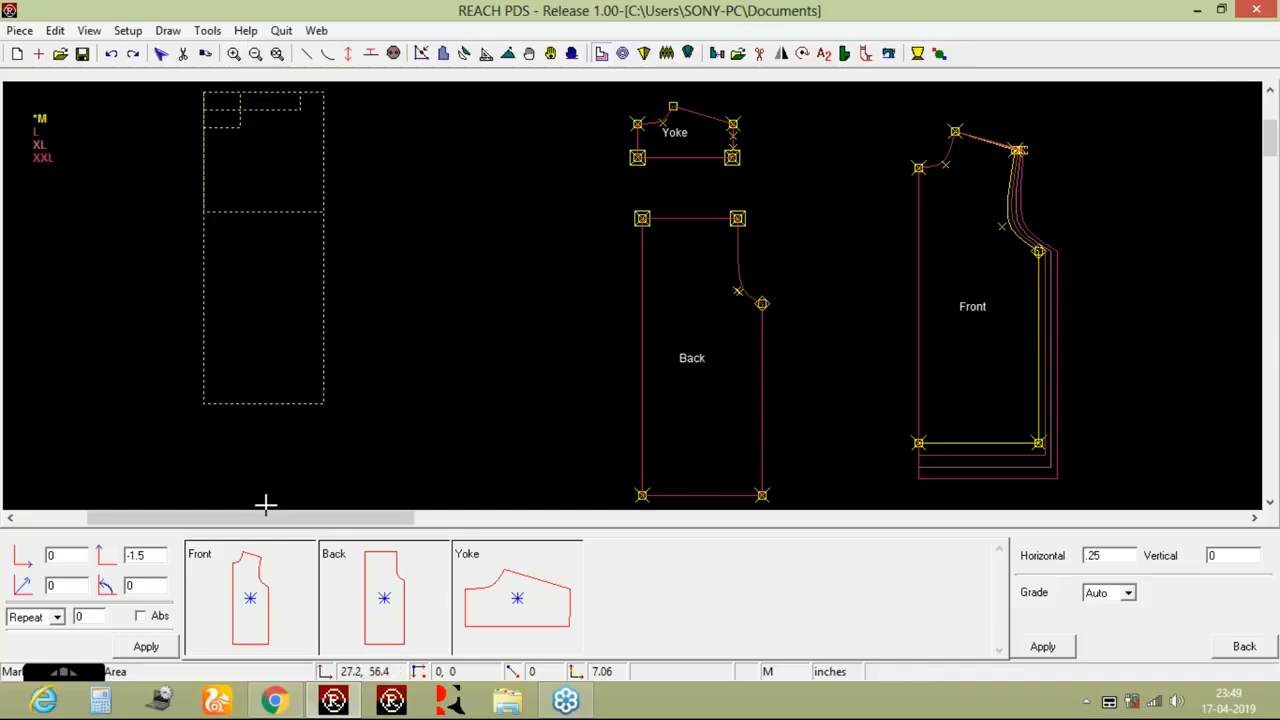
Copy the grading of the Front piece's two hem corners to the matching hem corners of the Back piece.
{"action": "left_click", "coordinate": [571, 53]}
{"action": "left_click", "coordinate": [1240, 552]}
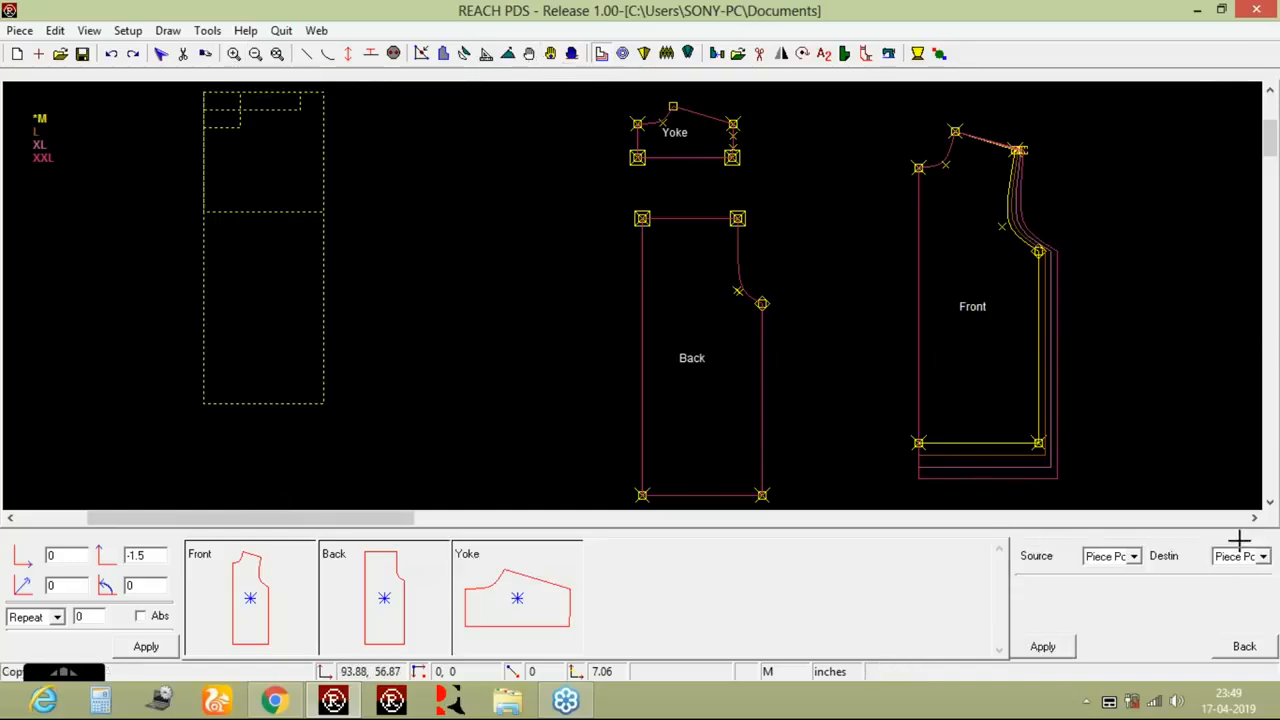
{"action": "left_click", "coordinate": [917, 442]}
{"action": "left_click", "coordinate": [642, 495]}
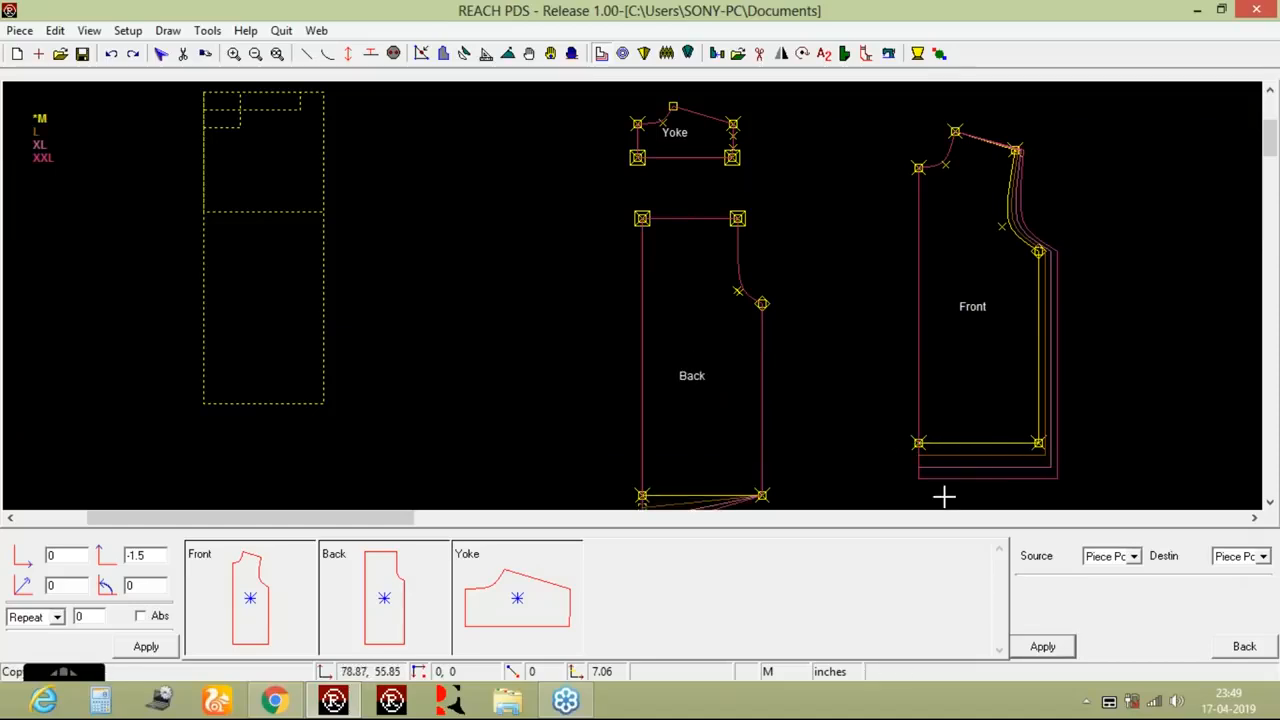
{"action": "left_click", "coordinate": [1040, 442]}
{"action": "left_click", "coordinate": [762, 495]}
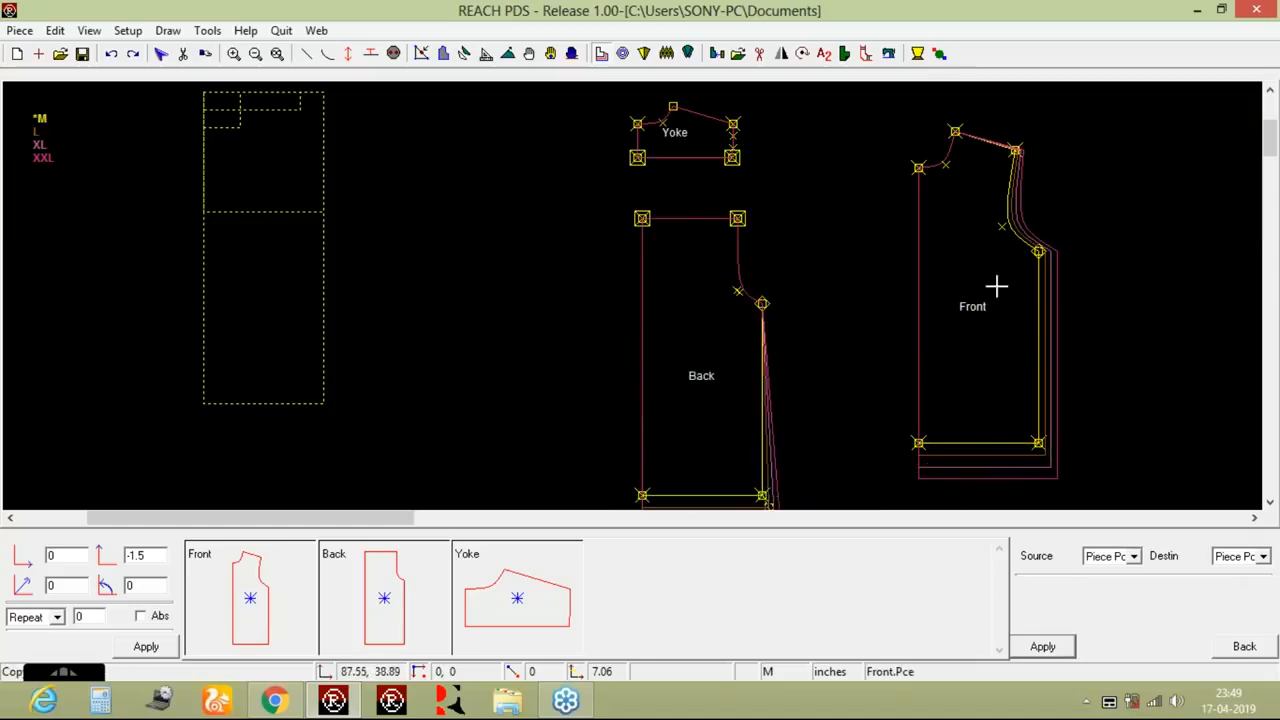
Copy the Front's underarm grading to the Back's underarm point and its outer shoulder grading to the armhole-edge points of the Back and Yoke.
{"action": "left_click", "coordinate": [1038, 252]}
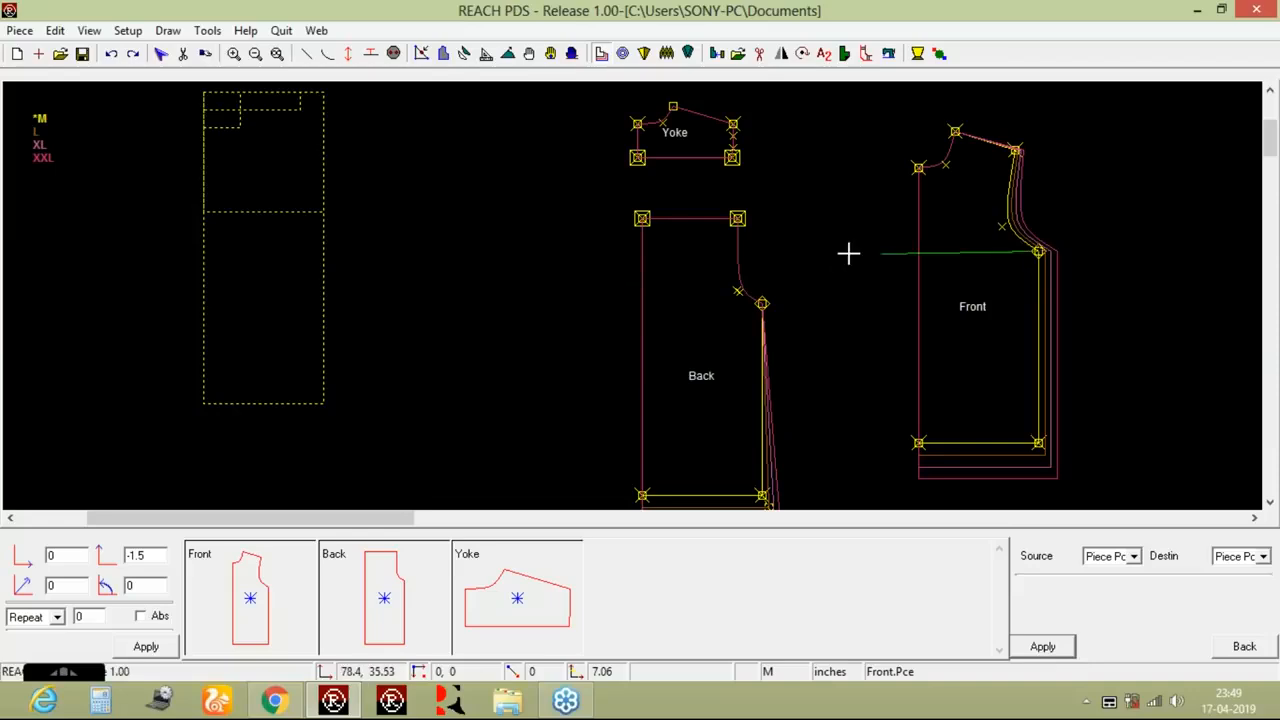
{"action": "left_click", "coordinate": [761, 303]}
{"action": "left_click", "coordinate": [1015, 150]}
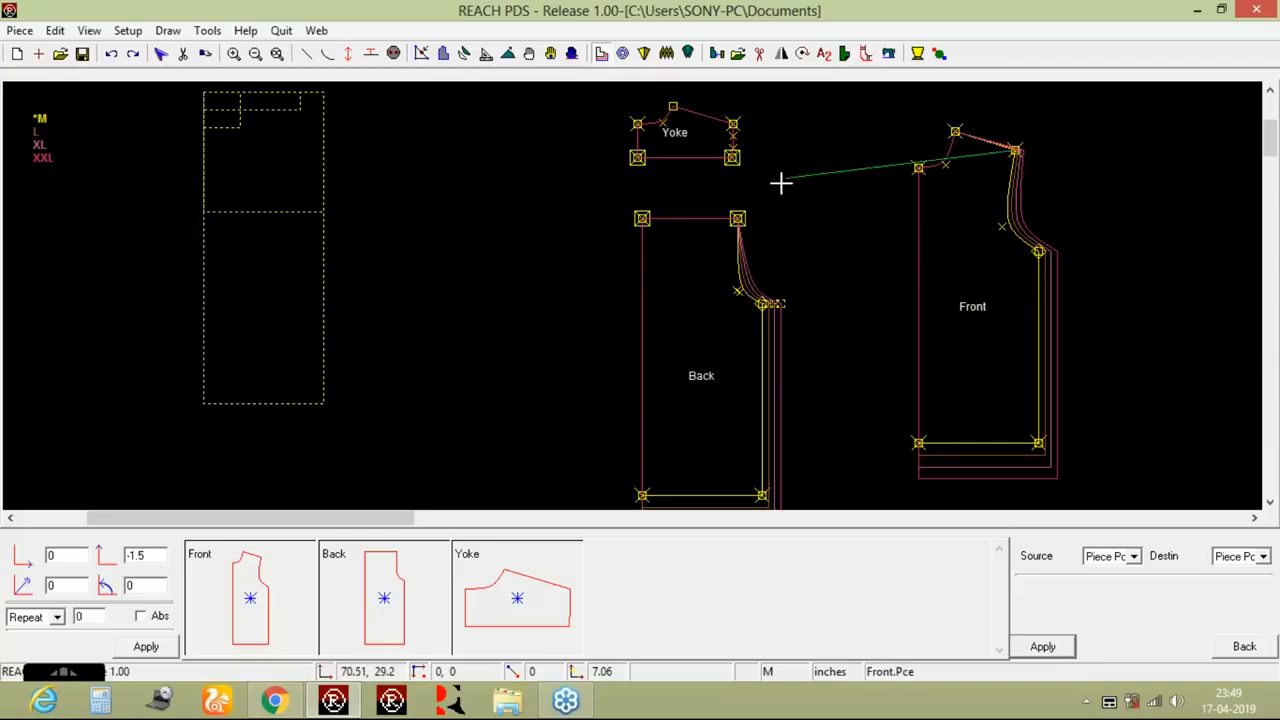
{"action": "left_click", "coordinate": [738, 218]}
{"action": "left_click", "coordinate": [733, 157]}
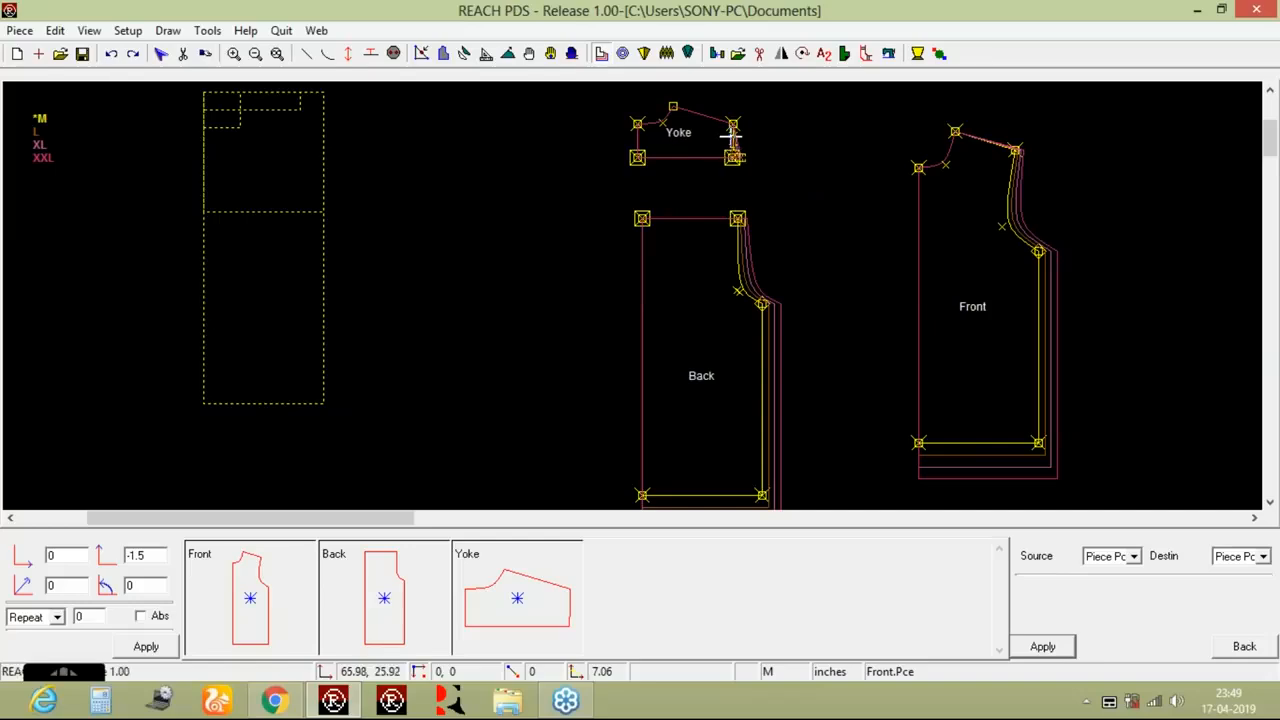
{"action": "left_click", "coordinate": [733, 124]}
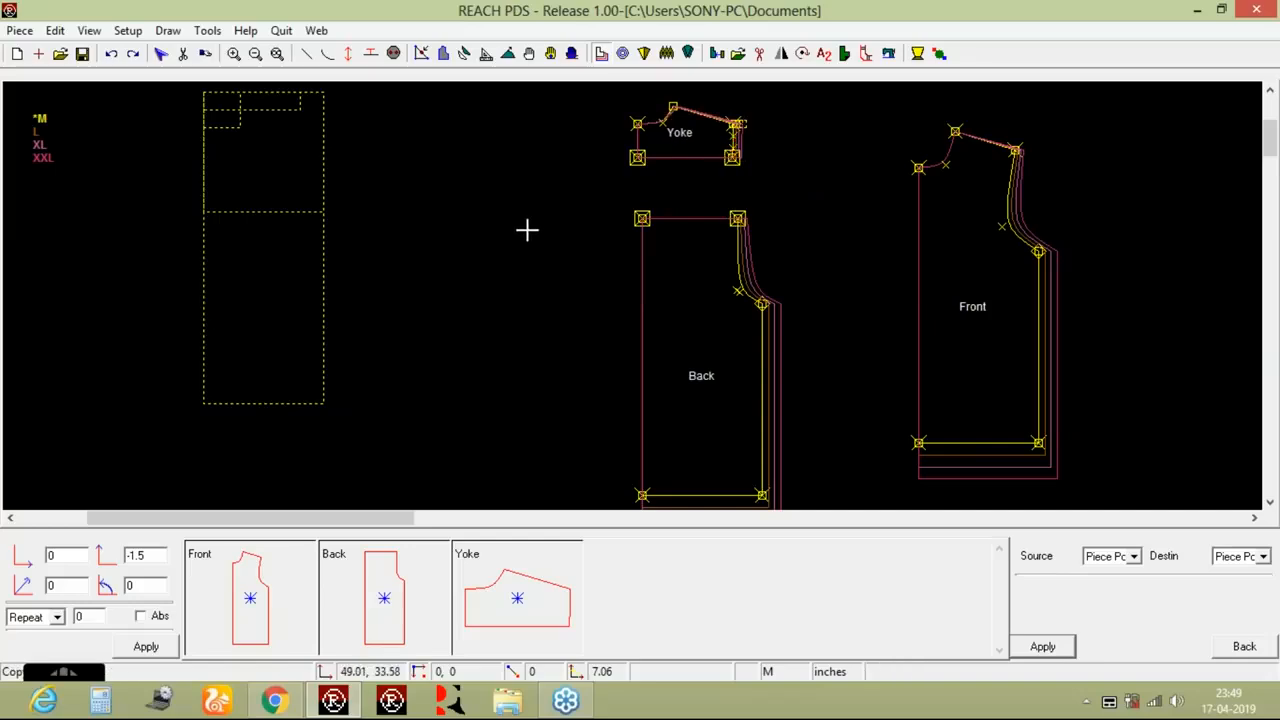
{"action": "left_click", "coordinate": [277, 53]}
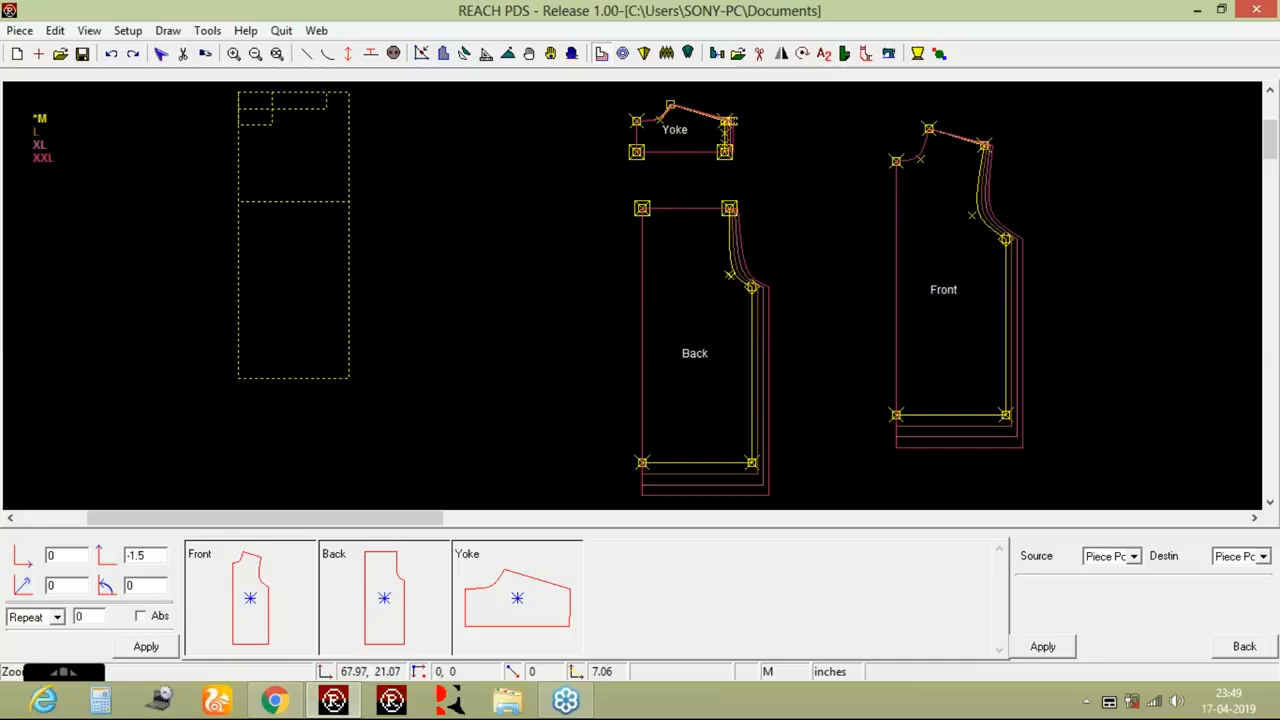
Unfold the half Back and half Yoke pieces about their centre back lines into full pieces.
{"action": "left_click", "coordinate": [739, 54]}
{"action": "left_click", "coordinate": [1051, 547]}
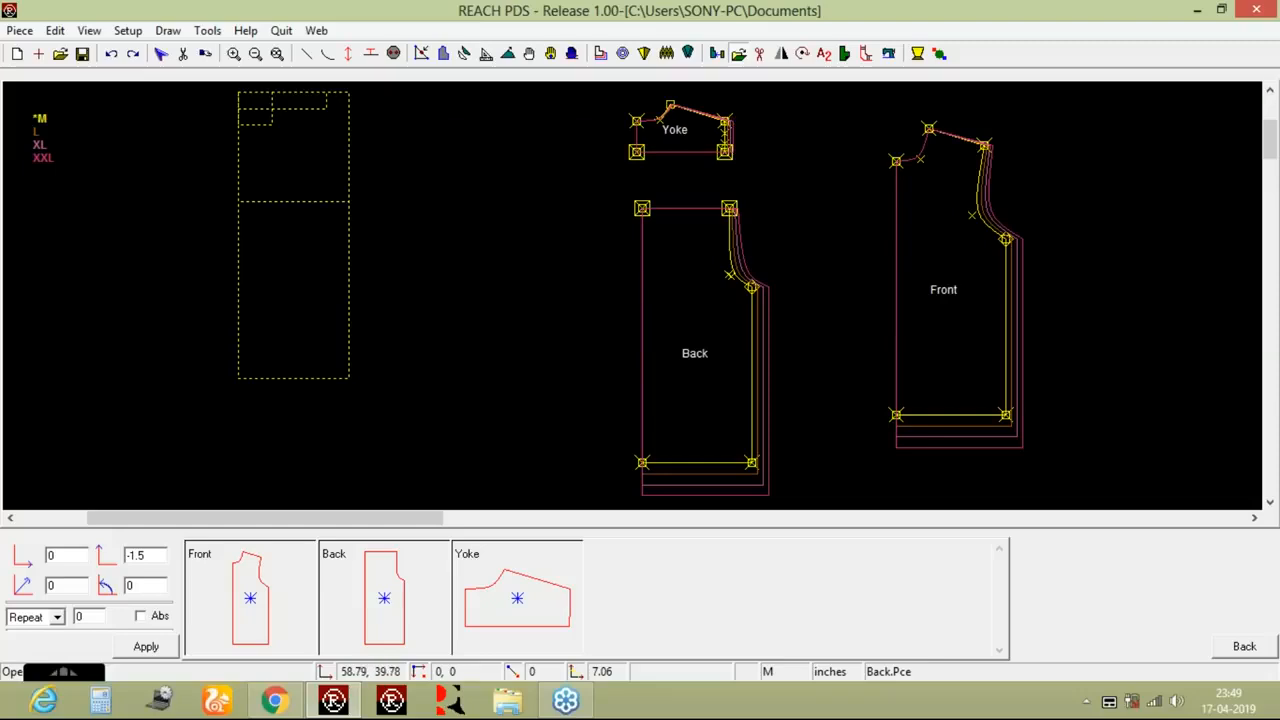
{"action": "left_click", "coordinate": [640, 288]}
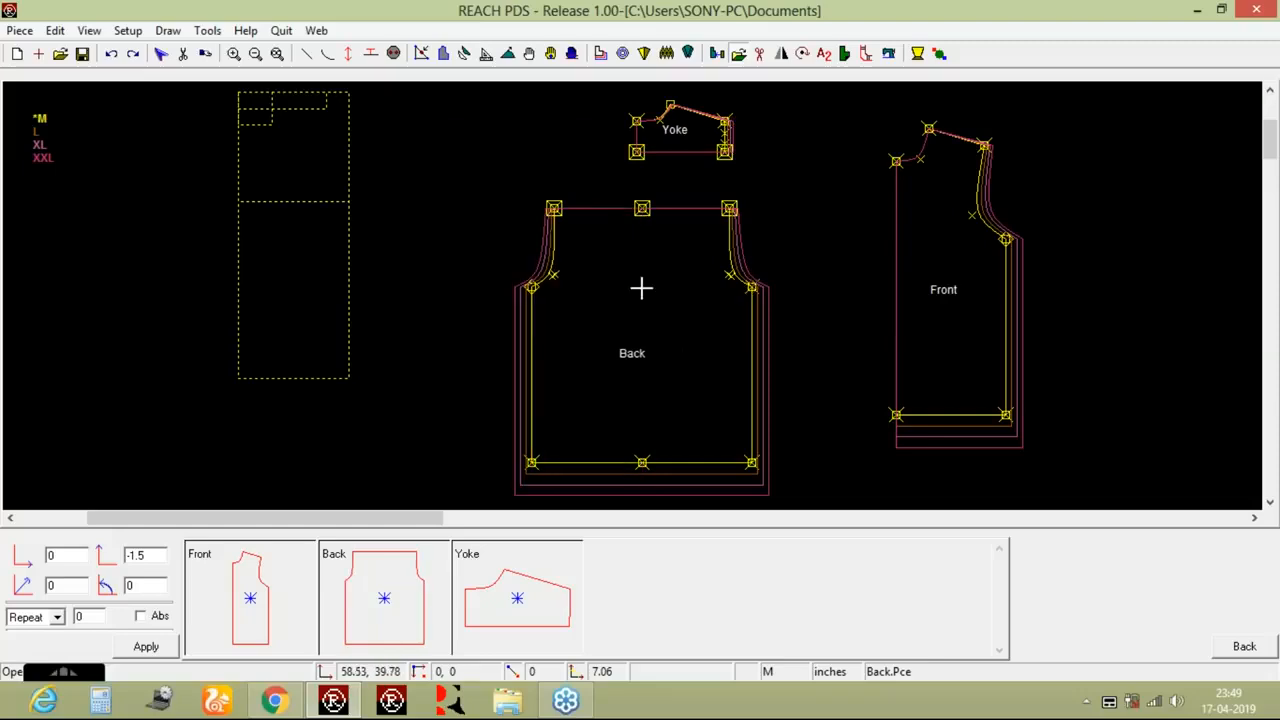
{"action": "left_click", "coordinate": [636, 131]}
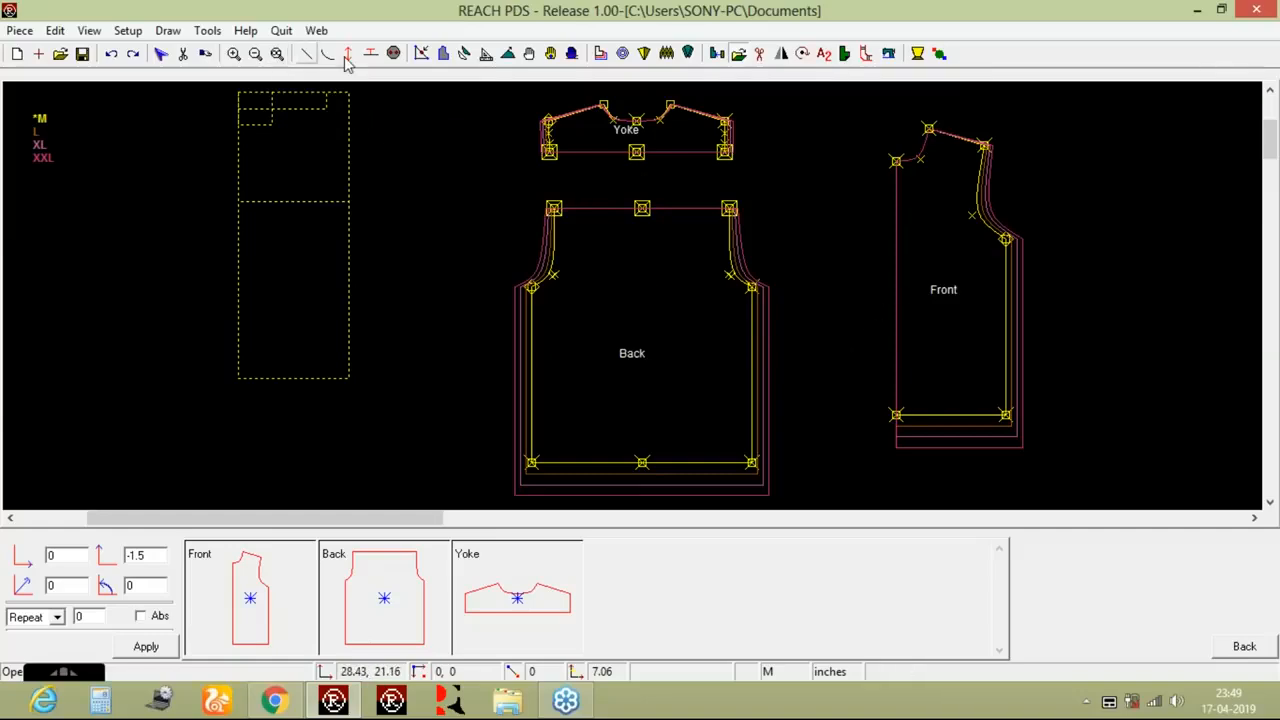
Move the Front piece farther away from the Back and make a duplicate of it.
{"action": "left_click", "coordinate": [548, 53]}
{"action": "left_click", "coordinate": [900, 198]}
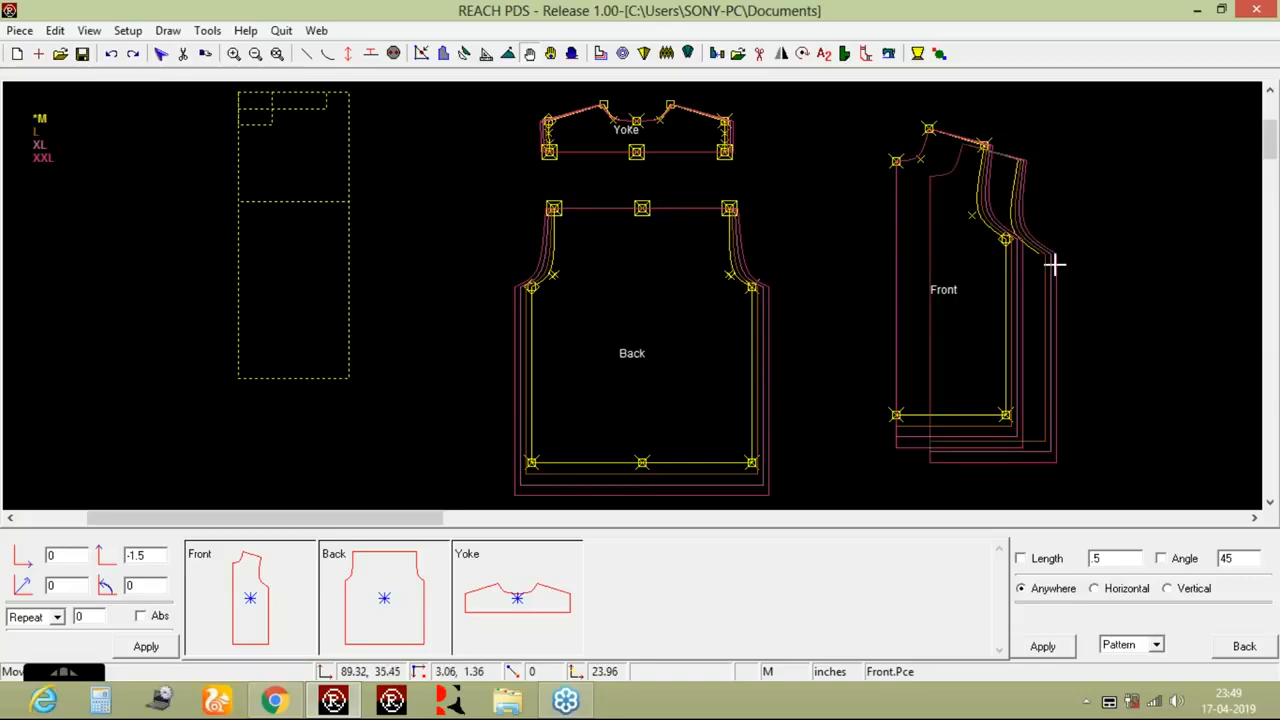
{"action": "left_click", "coordinate": [1160, 285]}
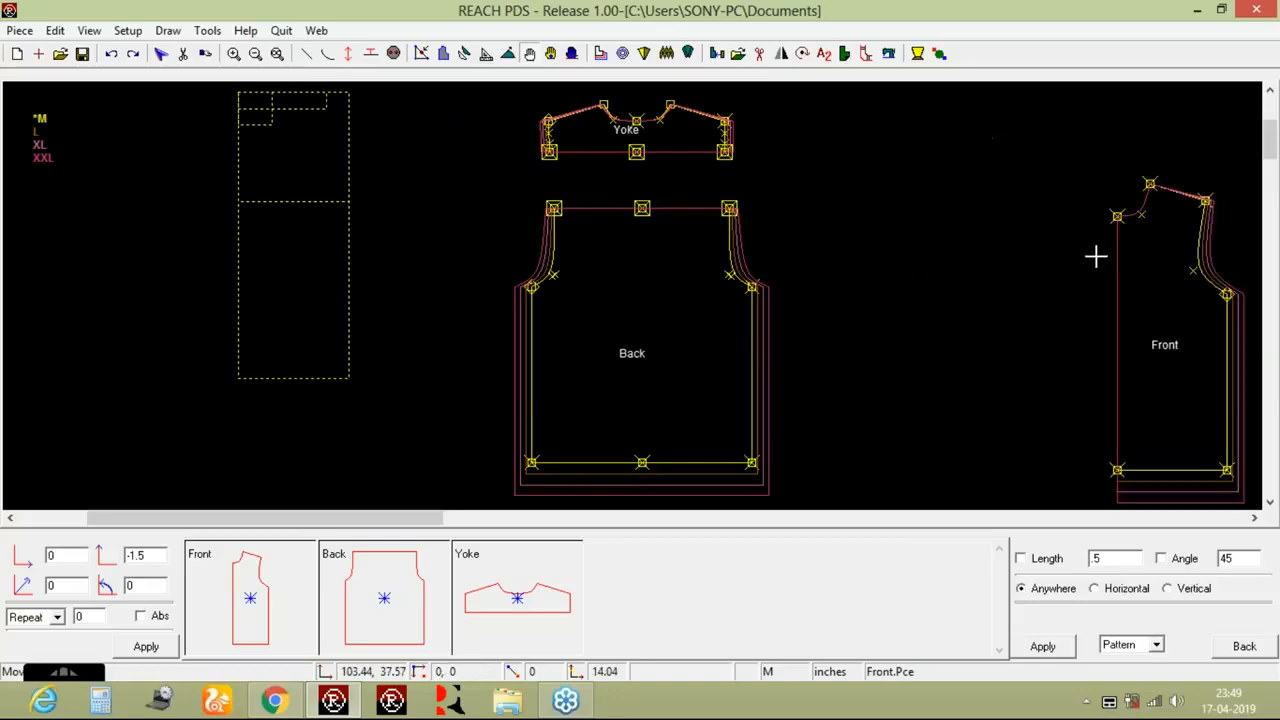
{"action": "left_click", "coordinate": [465, 54]}
{"action": "left_click", "coordinate": [1057, 548]}
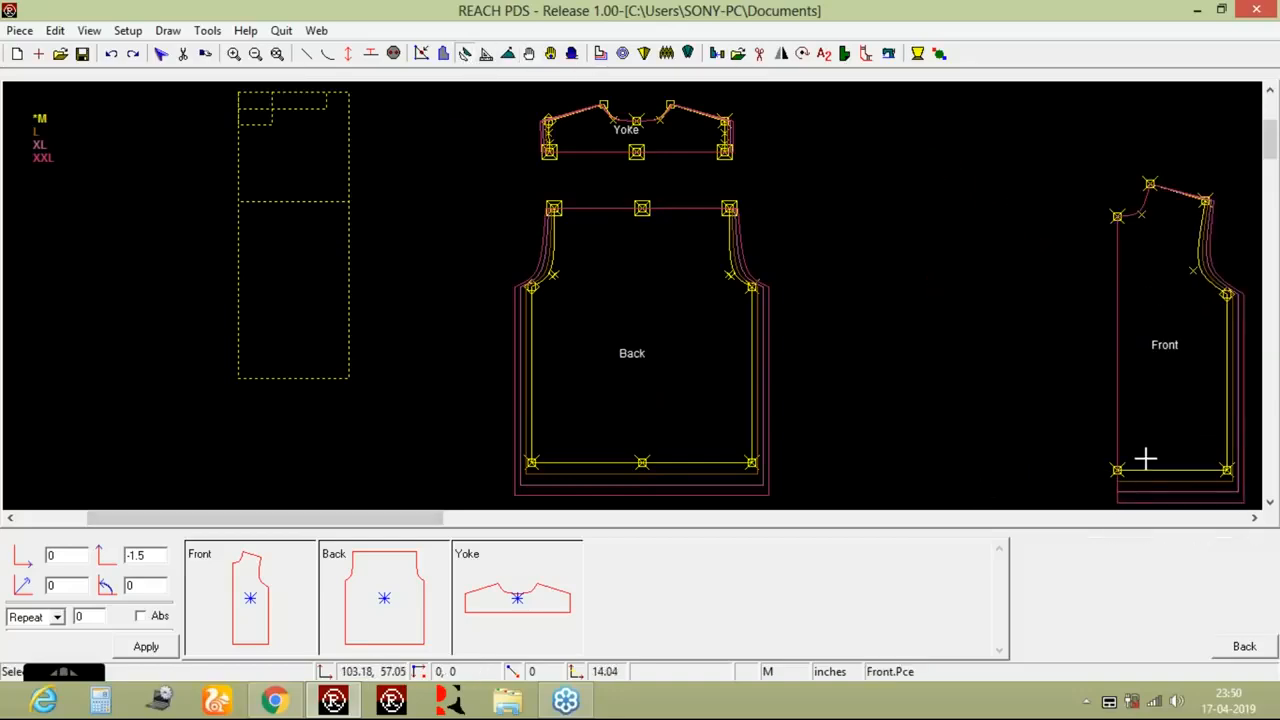
{"action": "left_click", "coordinate": [1155, 376]}
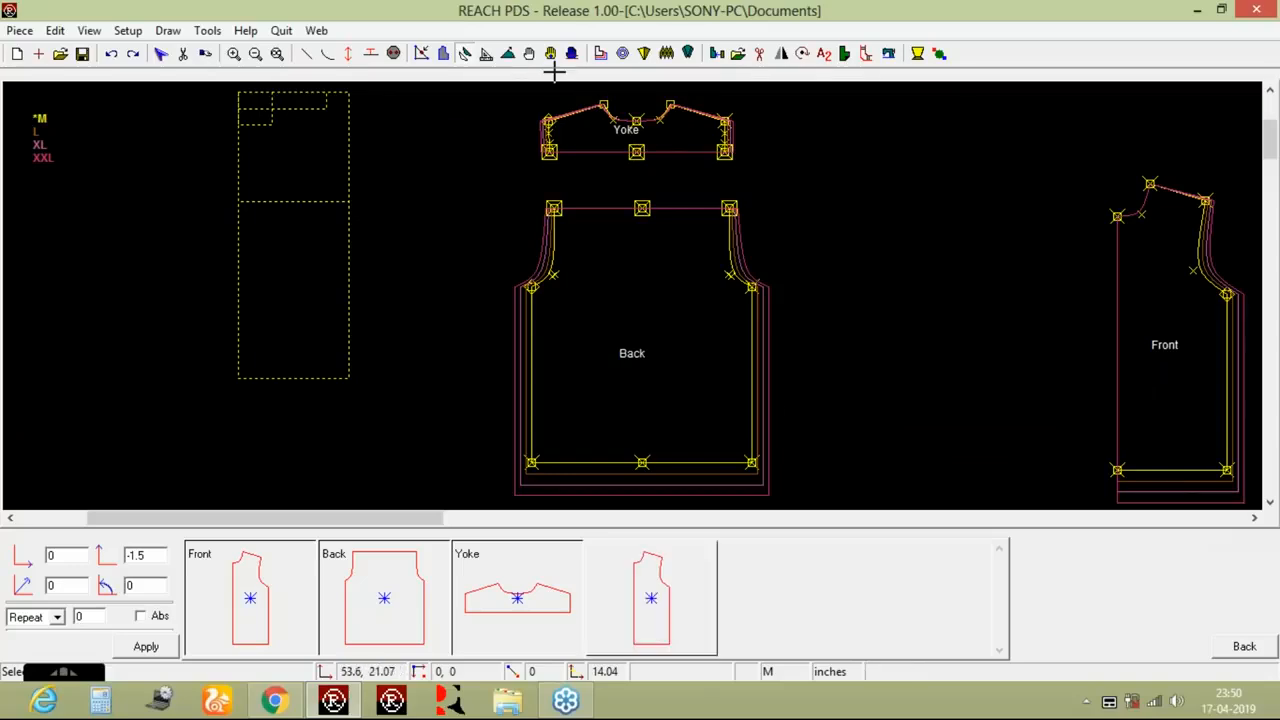
Place the named Front piece and its unnamed duplicate side by side at about the same height without overlap.
{"action": "left_click", "coordinate": [529, 54]}
{"action": "left_click", "coordinate": [1140, 314]}
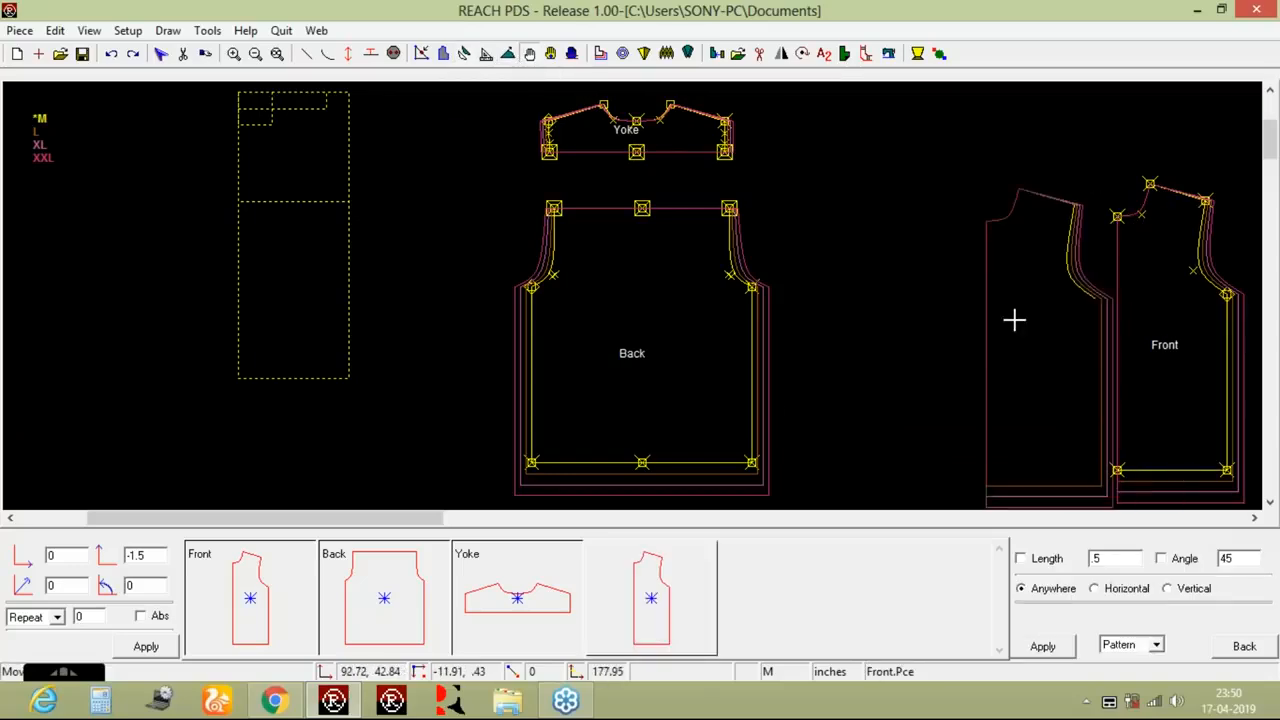
{"action": "left_click", "coordinate": [960, 296]}
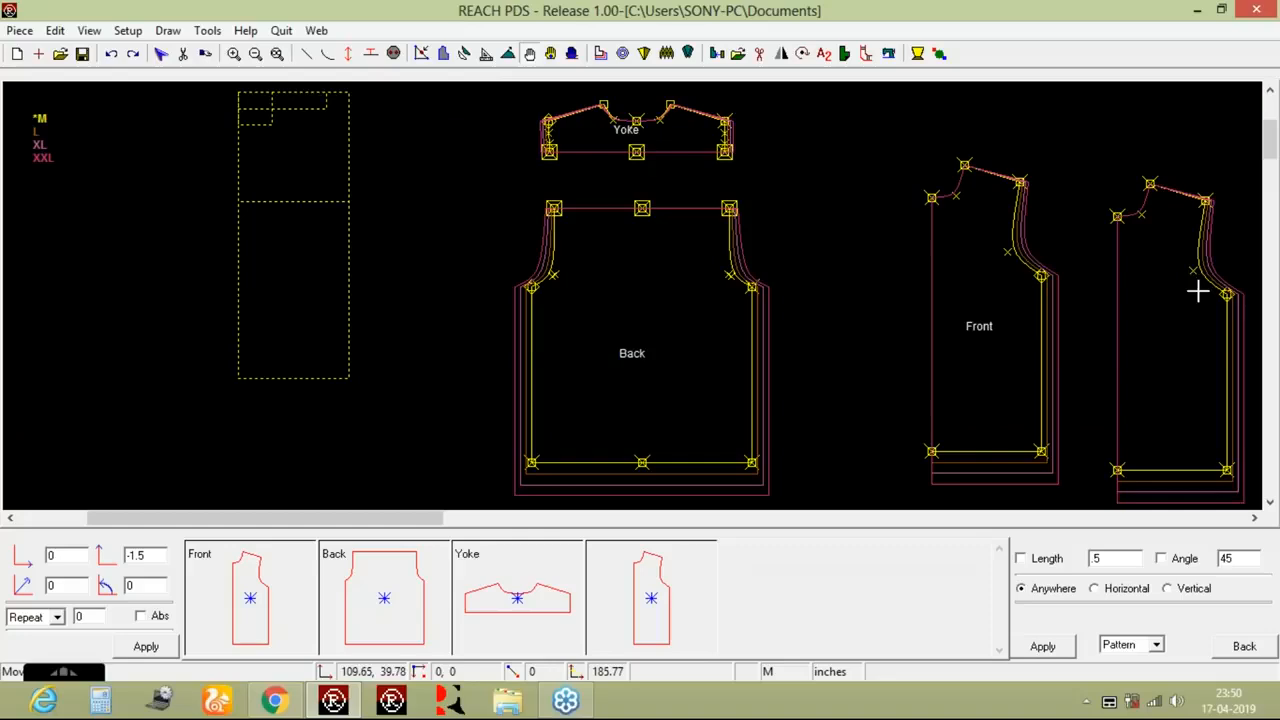
{"action": "left_click", "coordinate": [1177, 275]}
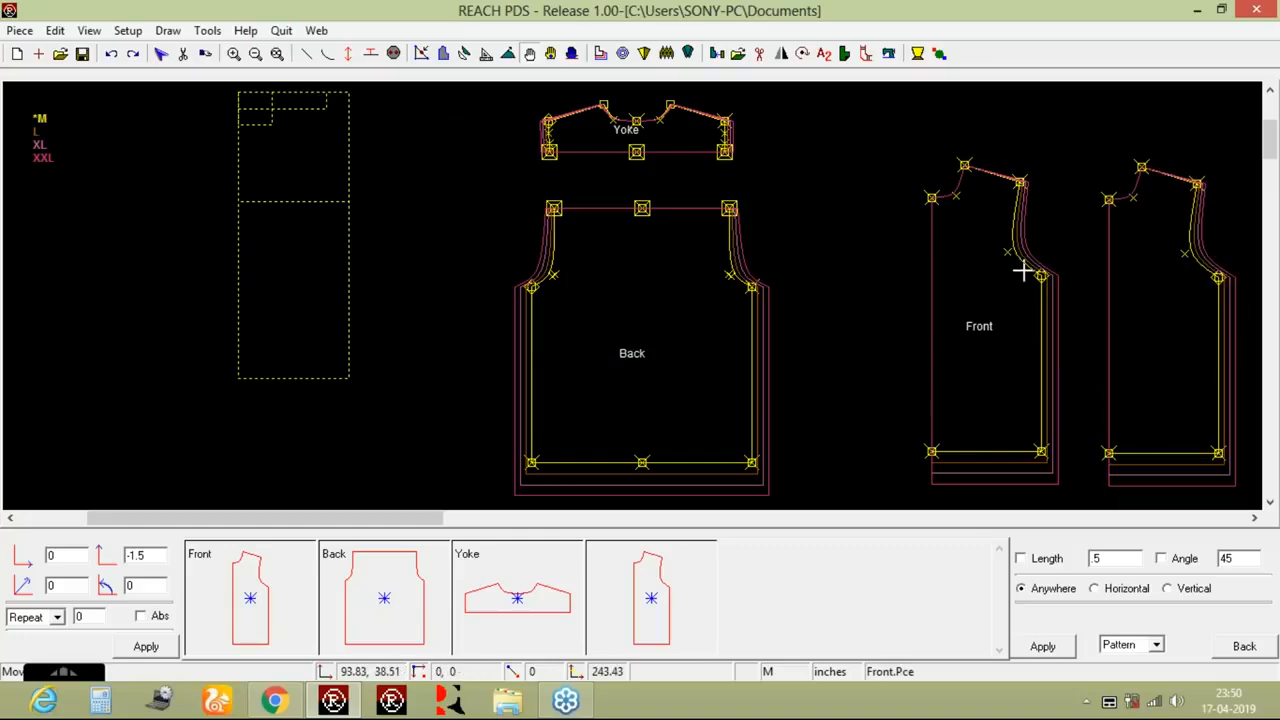
Flip the named Front piece with the Vertical option so it mirrors its duplicate.
{"action": "left_click", "coordinate": [781, 53]}
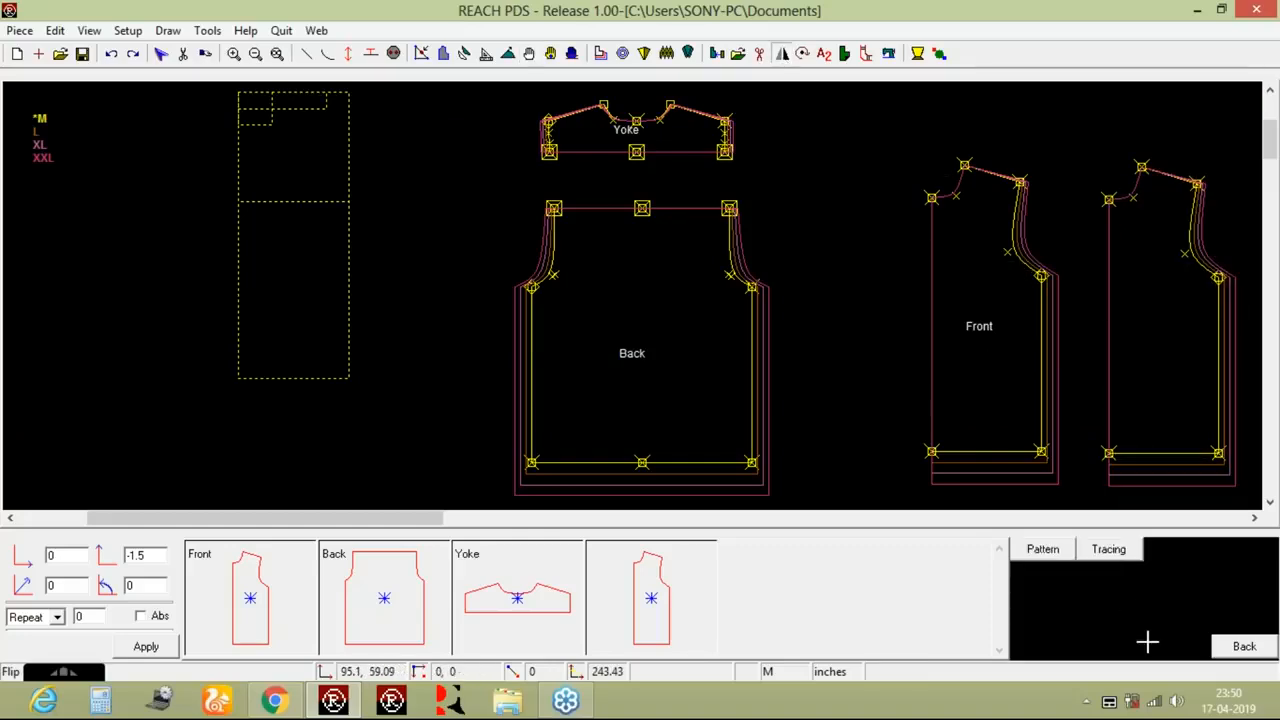
{"action": "left_click", "coordinate": [1049, 552]}
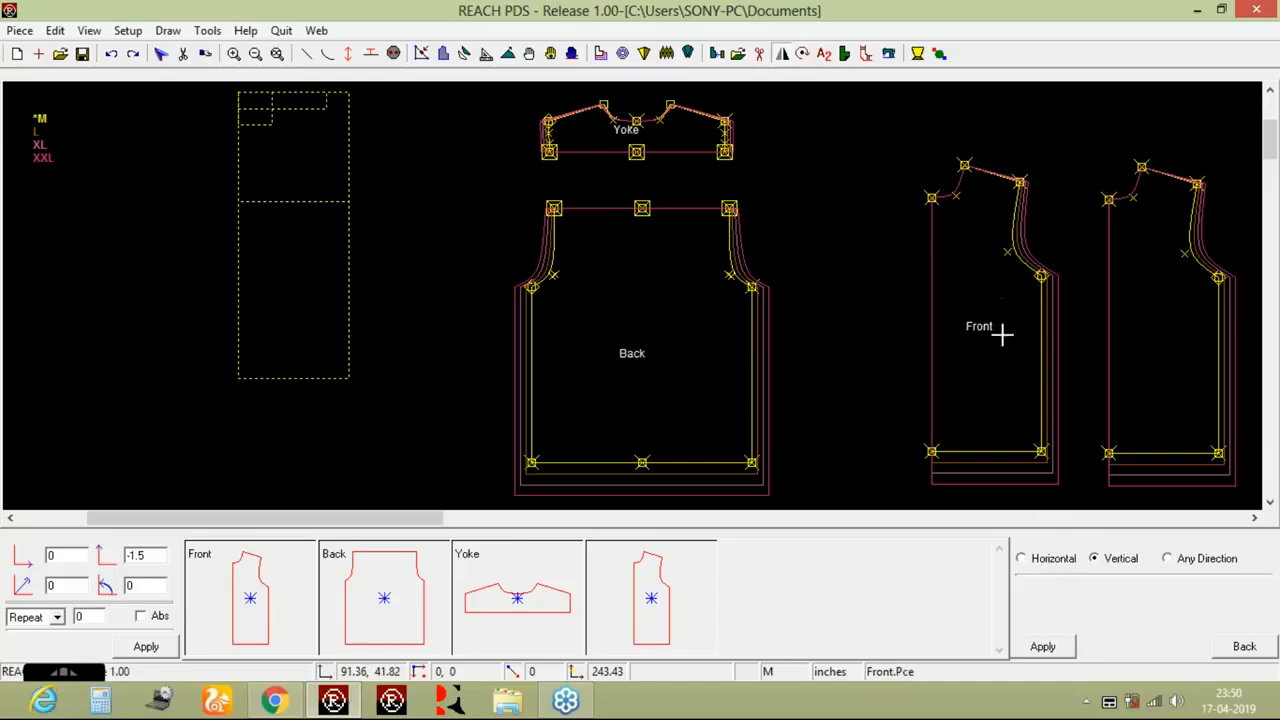
{"action": "left_click", "coordinate": [996, 398]}
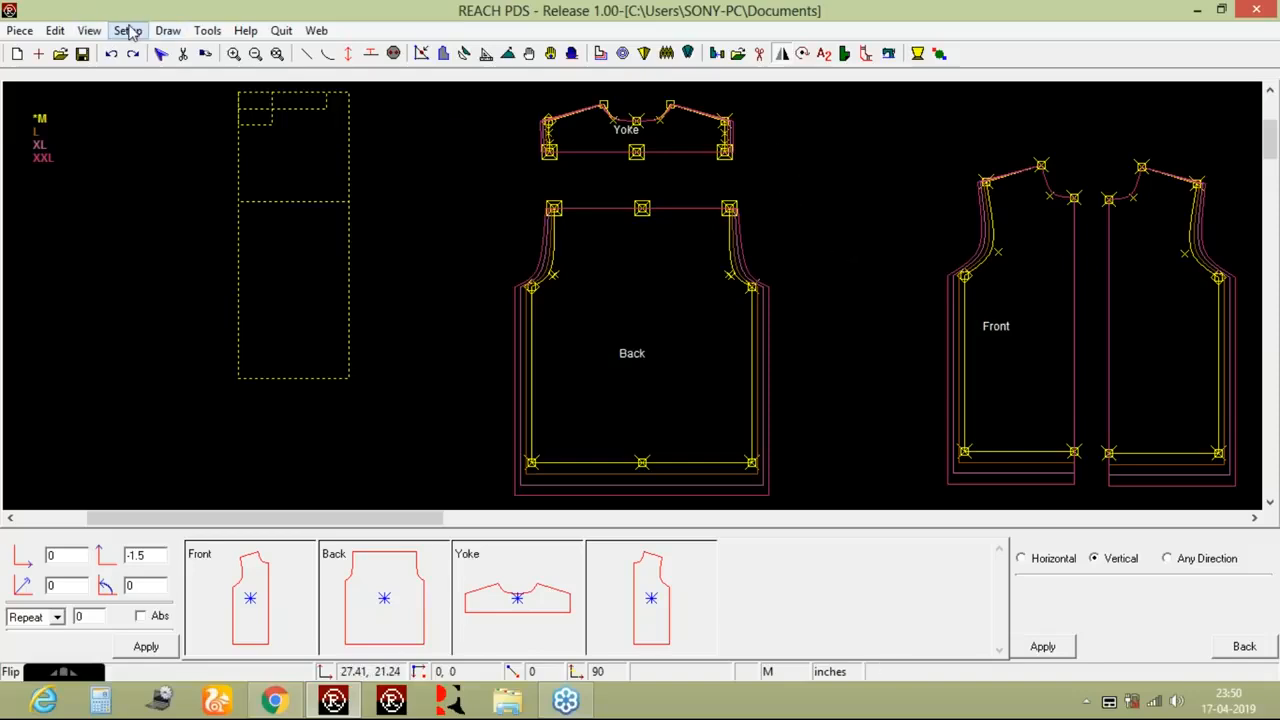
Display only the base size of all pieces.
{"action": "left_click", "coordinate": [89, 30]}
{"action": "mouse_move", "coordinate": [219, 86]}
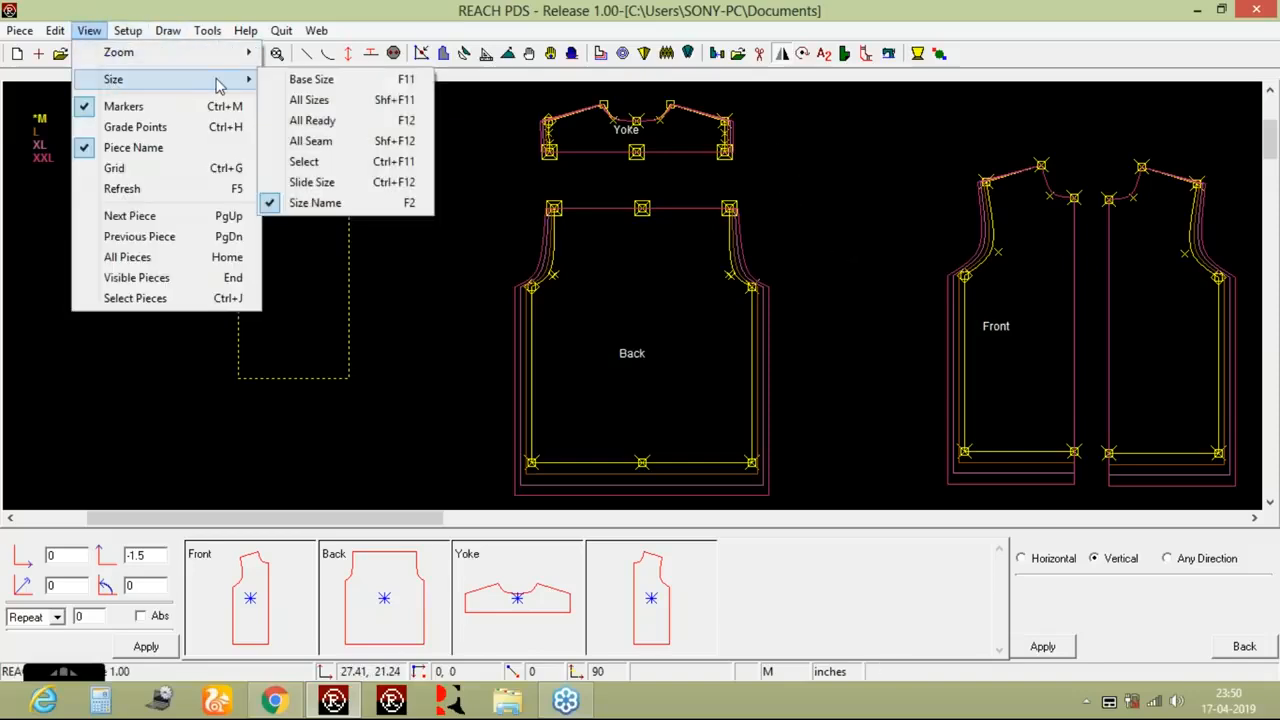
{"action": "left_click", "coordinate": [316, 106]}
{"action": "left_click", "coordinate": [89, 30]}
{"action": "mouse_move", "coordinate": [258, 86]}
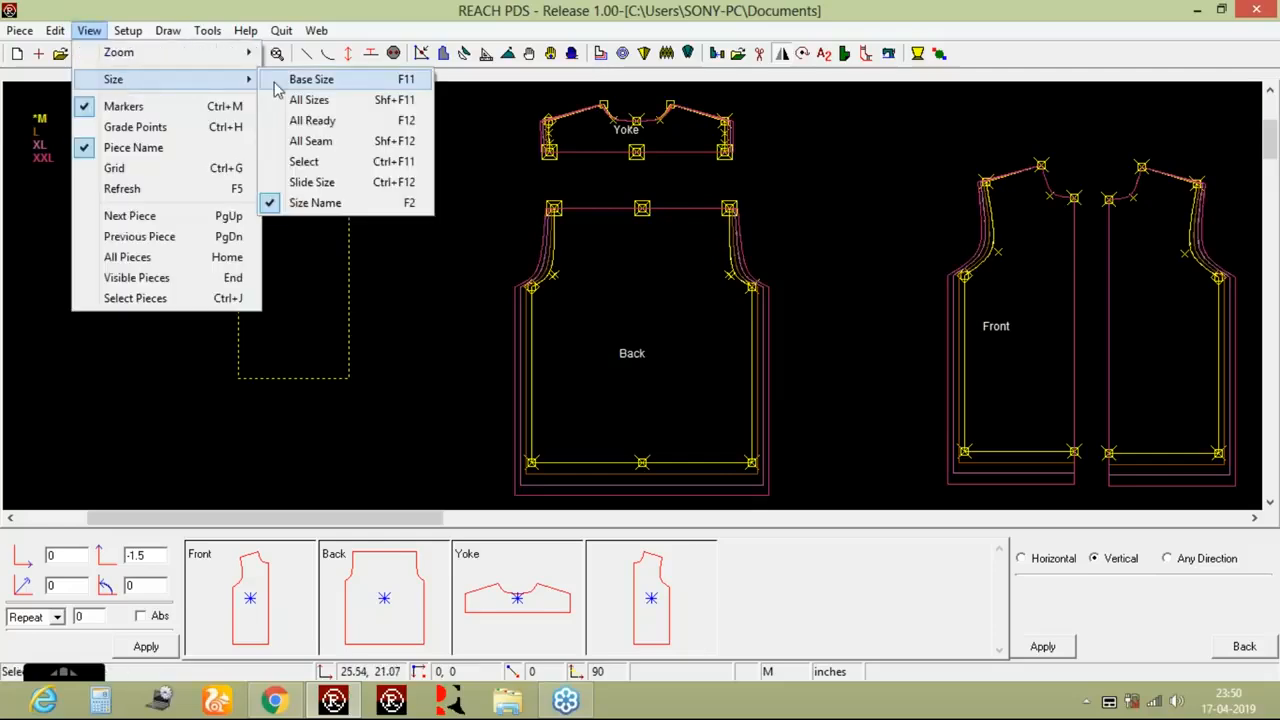
{"action": "left_click", "coordinate": [311, 79]}
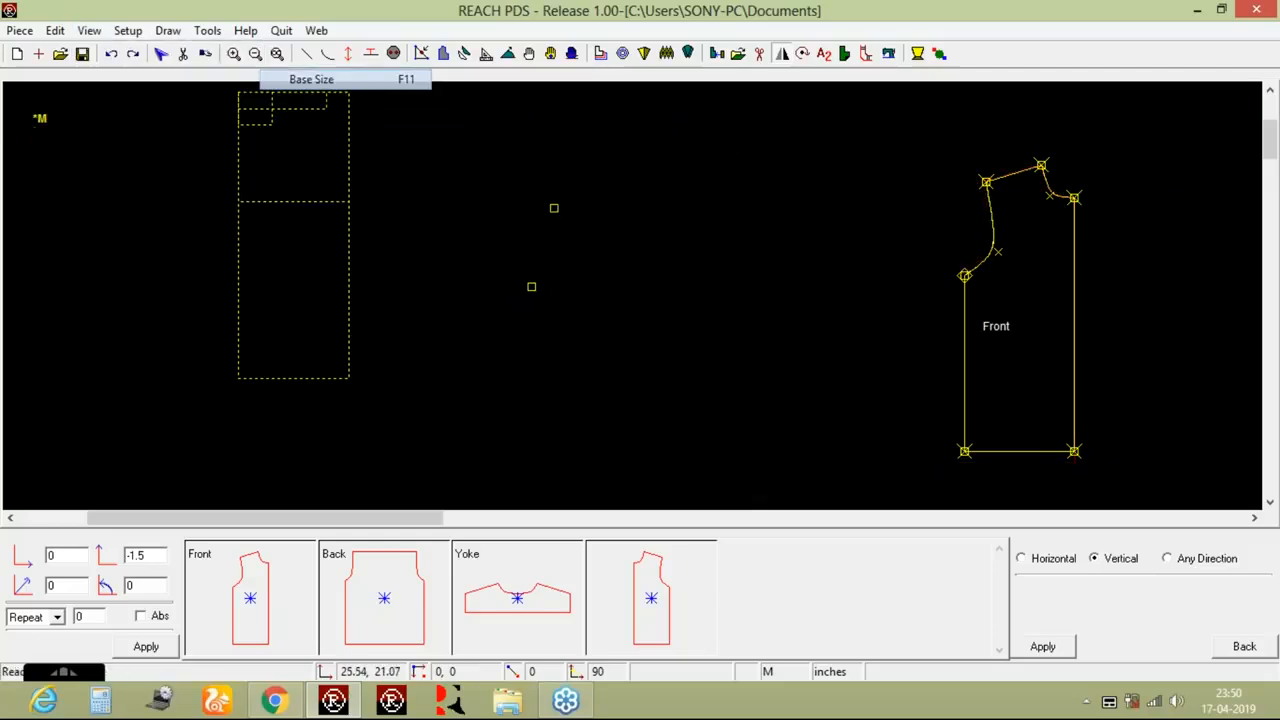
Isolate the unnamed front duplicate and add a .5 seam allowance along its side seam.
{"action": "left_click", "coordinate": [890, 54]}
{"action": "double_click", "coordinate": [1137, 583]}
{"action": "type", "text": ".5"}
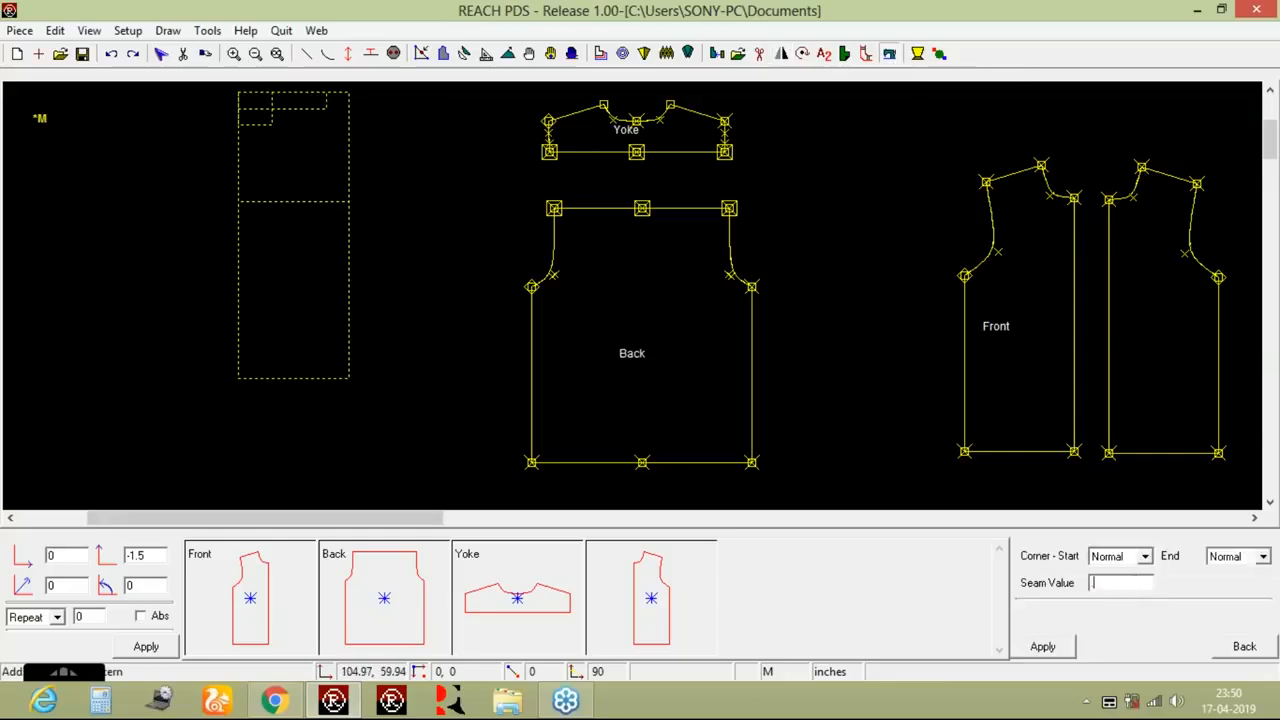
{"action": "left_click", "coordinate": [1058, 652]}
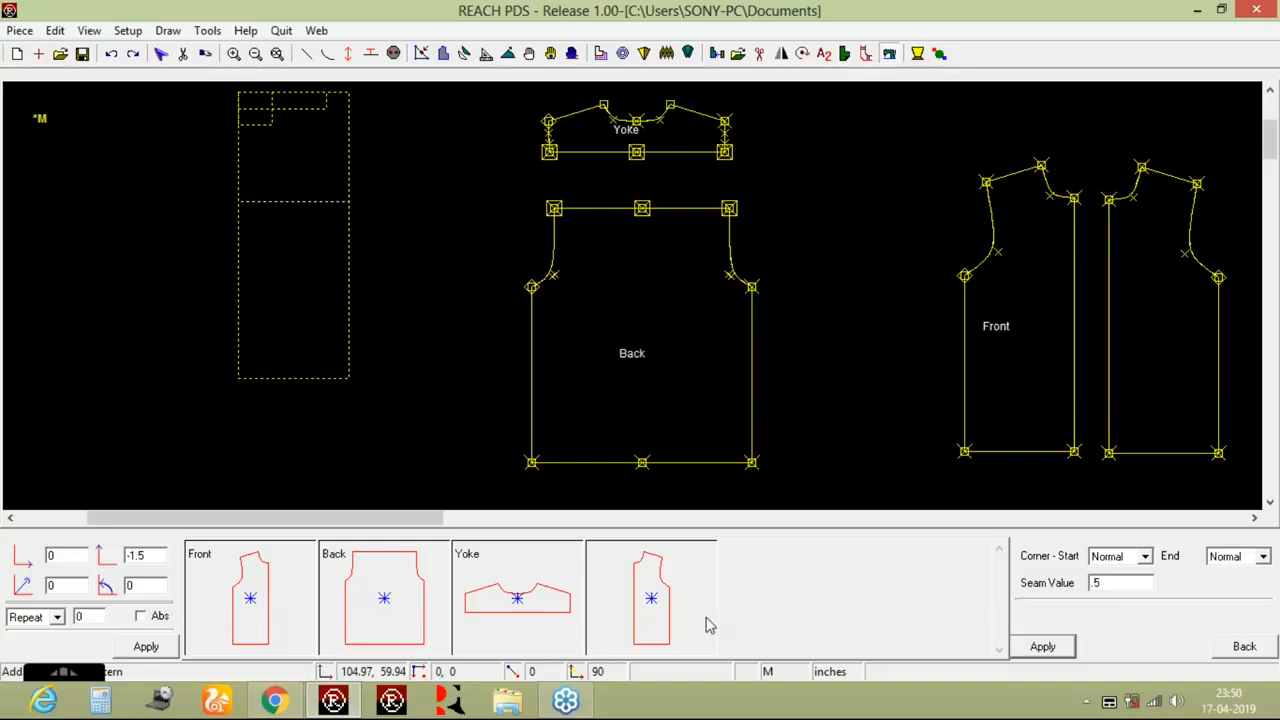
{"action": "double_click", "coordinate": [620, 630]}
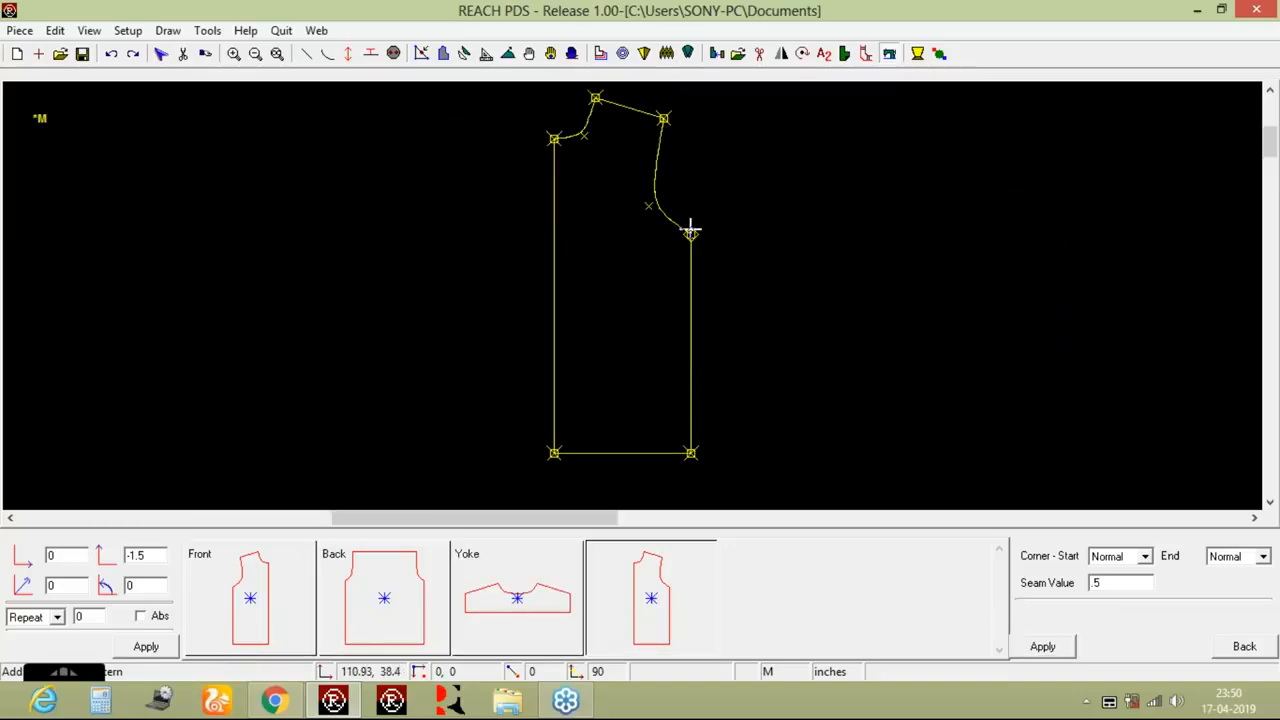
{"action": "left_click", "coordinate": [690, 232]}
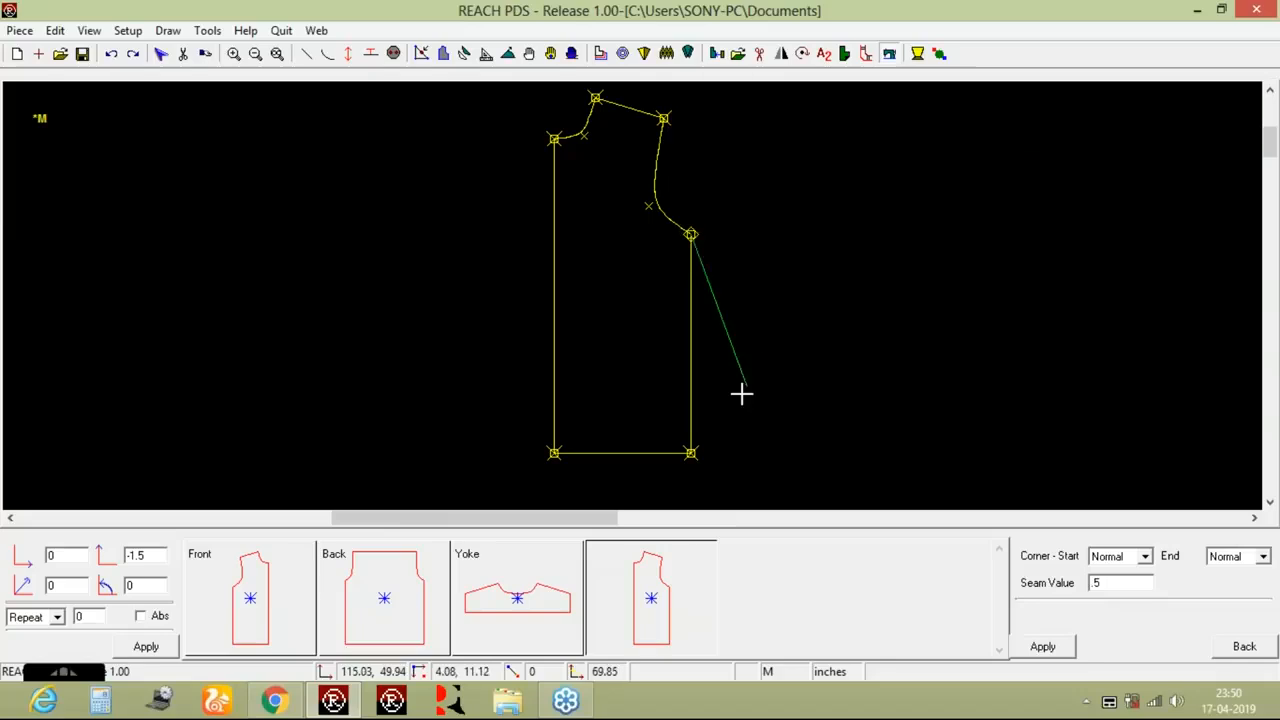
{"action": "left_click", "coordinate": [692, 453]}
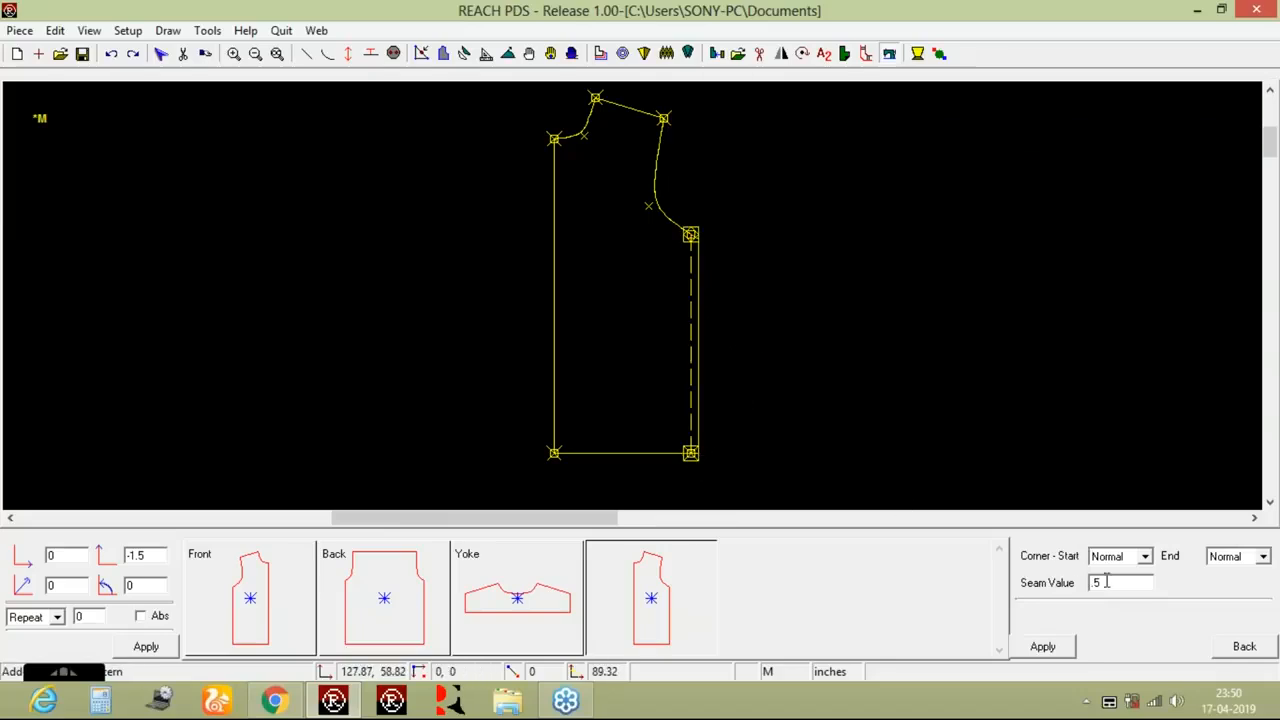
Add a seam allowance of 1 along the hem of the unnamed front piece.
{"action": "type", "text": "1"}
{"action": "left_click", "coordinate": [1063, 646]}
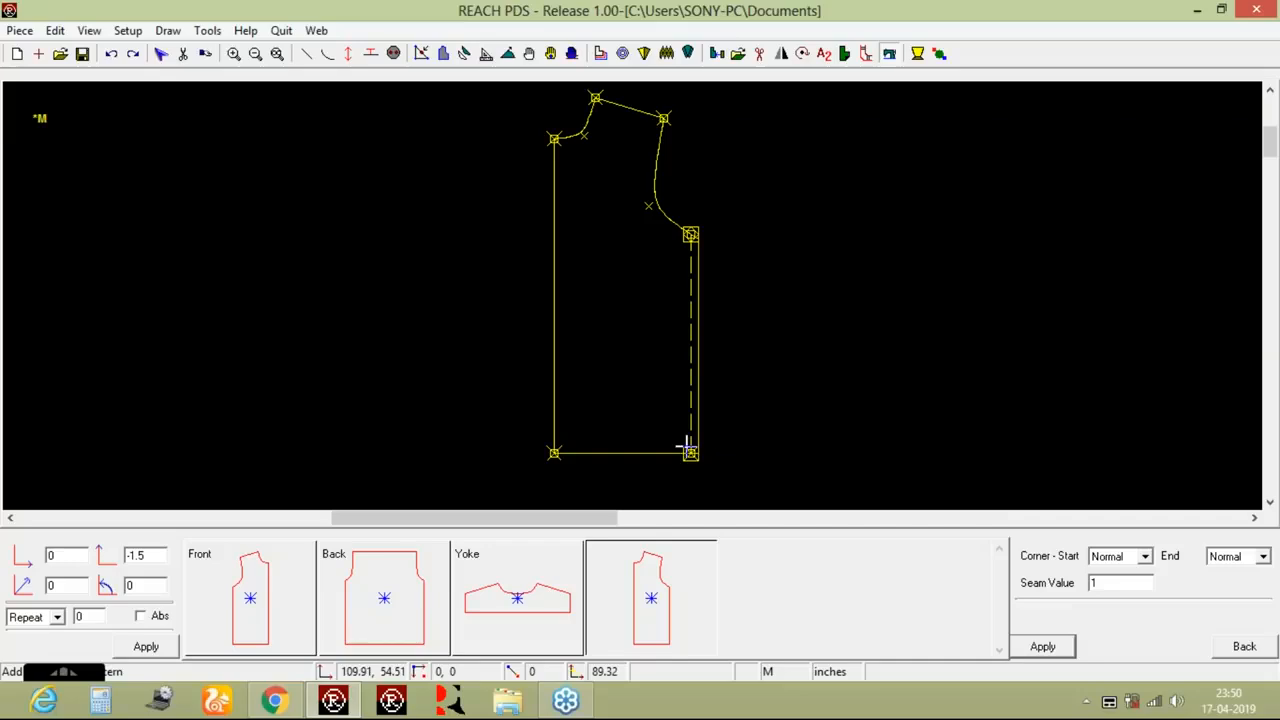
{"action": "left_click", "coordinate": [554, 452]}
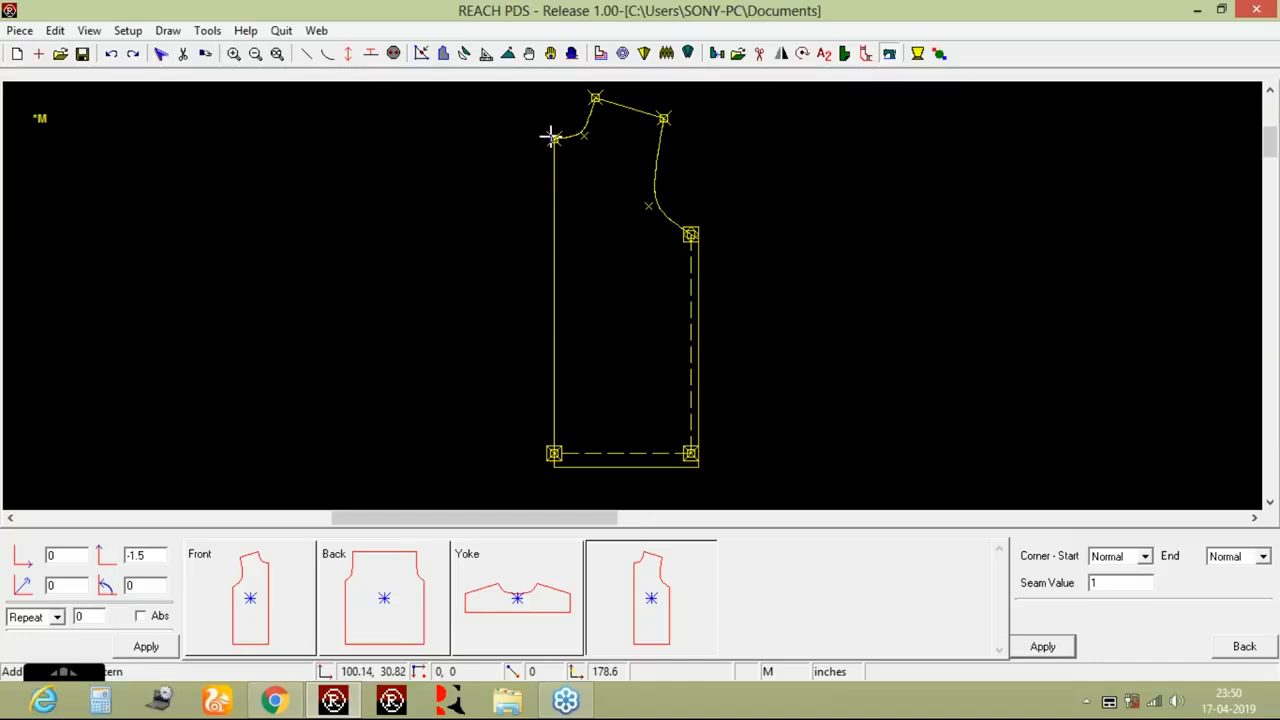
Add a 1.5 seam allowance along the centre front edge of the unnamed front piece.
{"action": "left_click", "coordinate": [1097, 582]}
{"action": "type", "text": ".5"}
{"action": "left_click", "coordinate": [1043, 646]}
{"action": "left_click", "coordinate": [553, 437]}
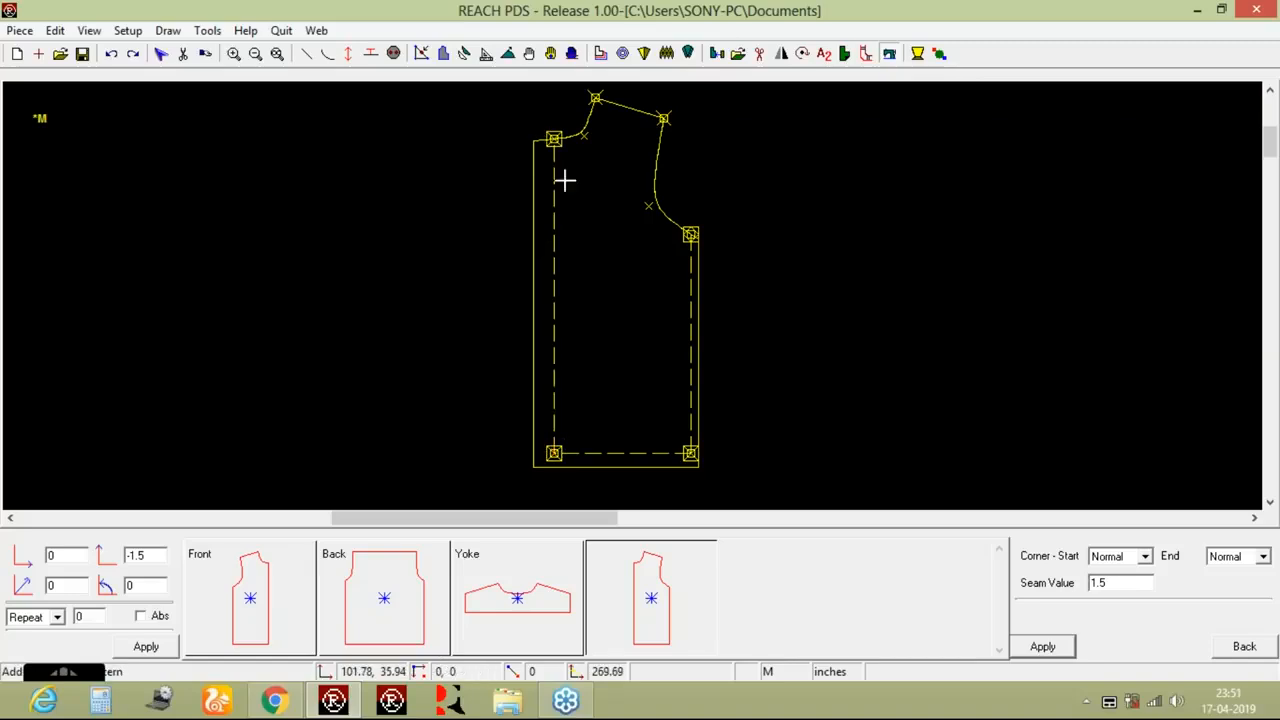
Add a .25 seam allowance along the neckline of the unnamed front piece.
{"action": "double_click", "coordinate": [1112, 583]}
{"action": "type", "text": ".25"}
{"action": "left_click", "coordinate": [1058, 641]}
{"action": "left_click", "coordinate": [595, 99]}
Add a .5 seam allowance along the shoulder and armhole of the unnamed front piece.
{"action": "double_click", "coordinate": [1110, 580]}
{"action": "key", "text": "BackSpace"}
{"action": "type", "text": ".5"}
{"action": "left_click", "coordinate": [1058, 642]}
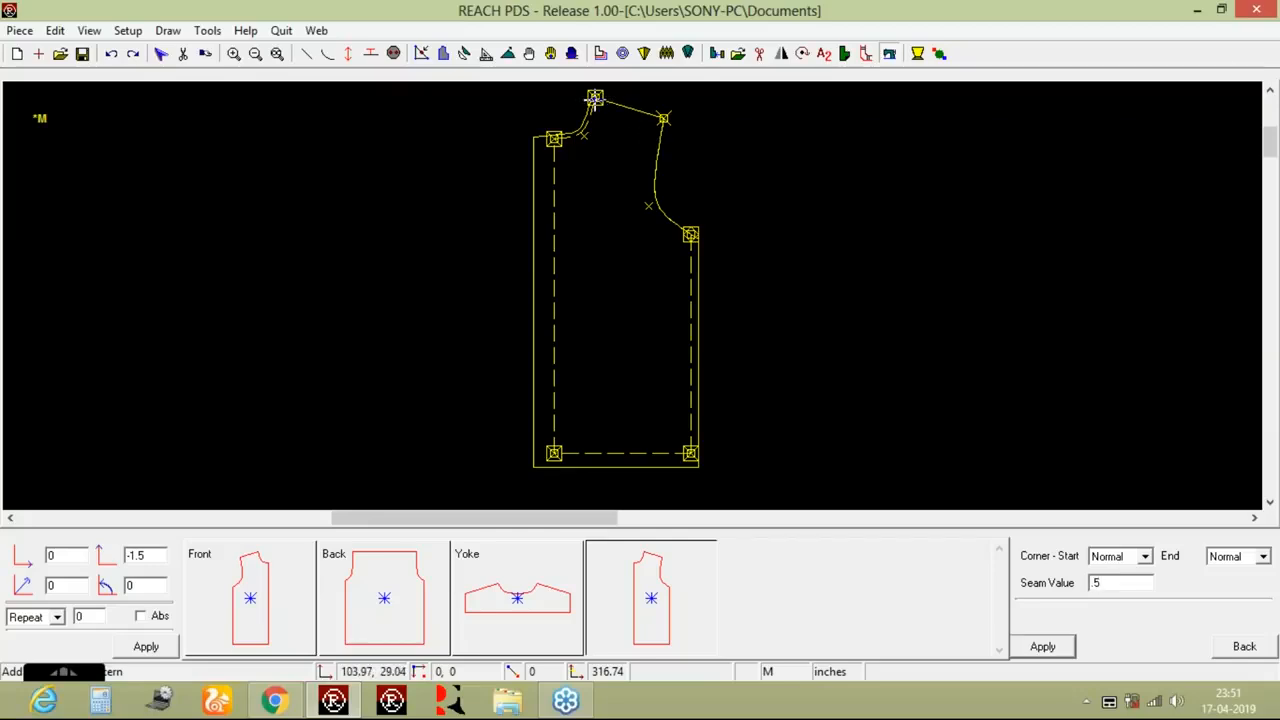
{"action": "left_click", "coordinate": [663, 118]}
{"action": "left_click", "coordinate": [691, 235]}
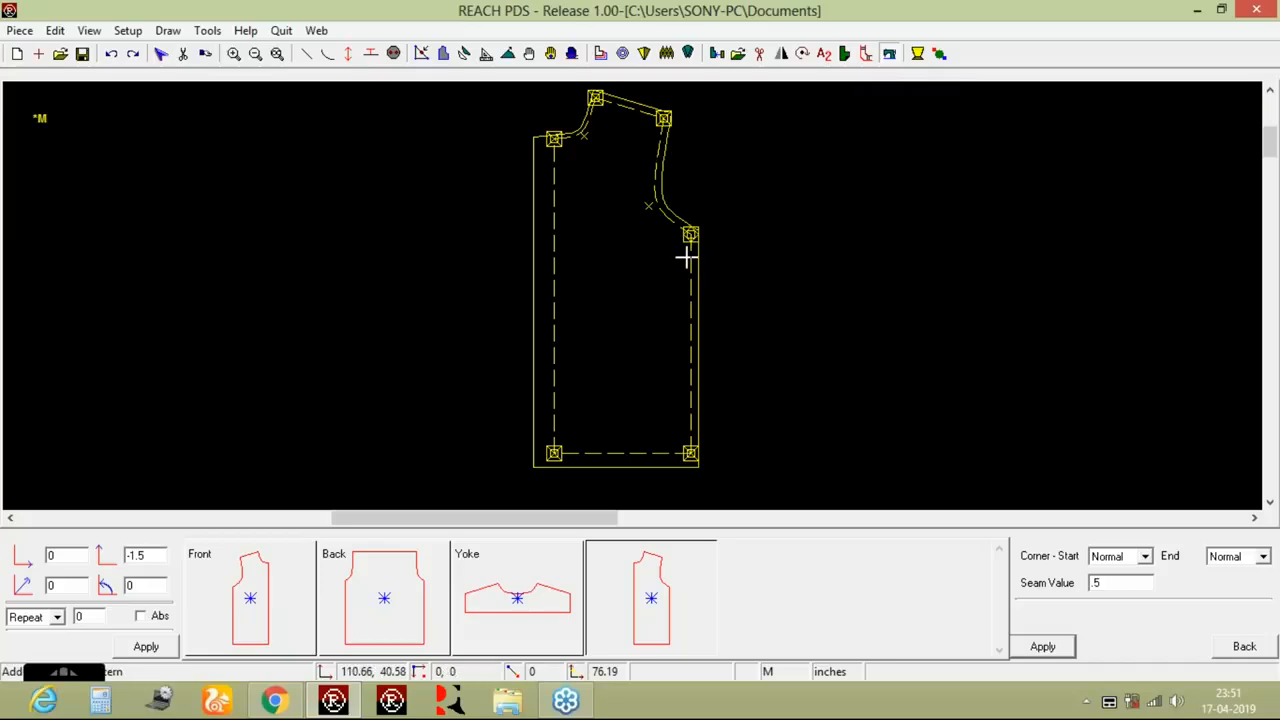
Save the unnamed front piece, without history, as a piece file named front2 in Documents.
{"action": "key", "text": "ctrl+s"}
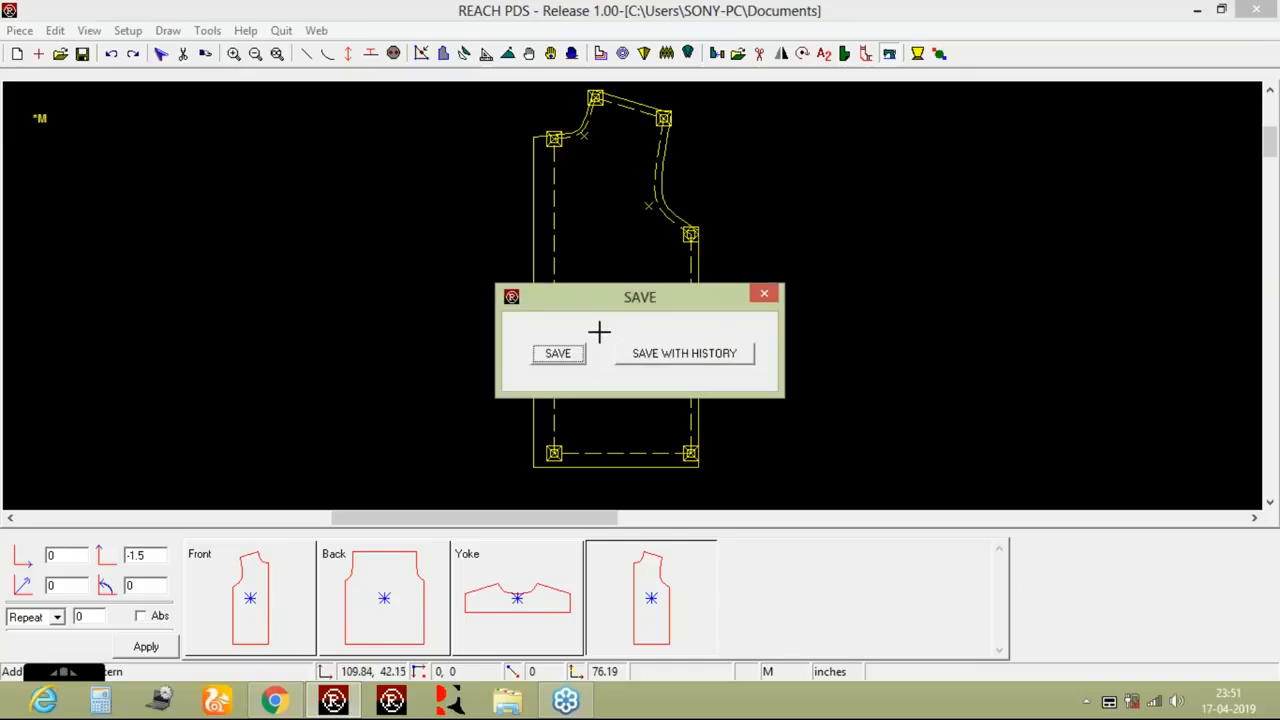
{"action": "left_click", "coordinate": [577, 356]}
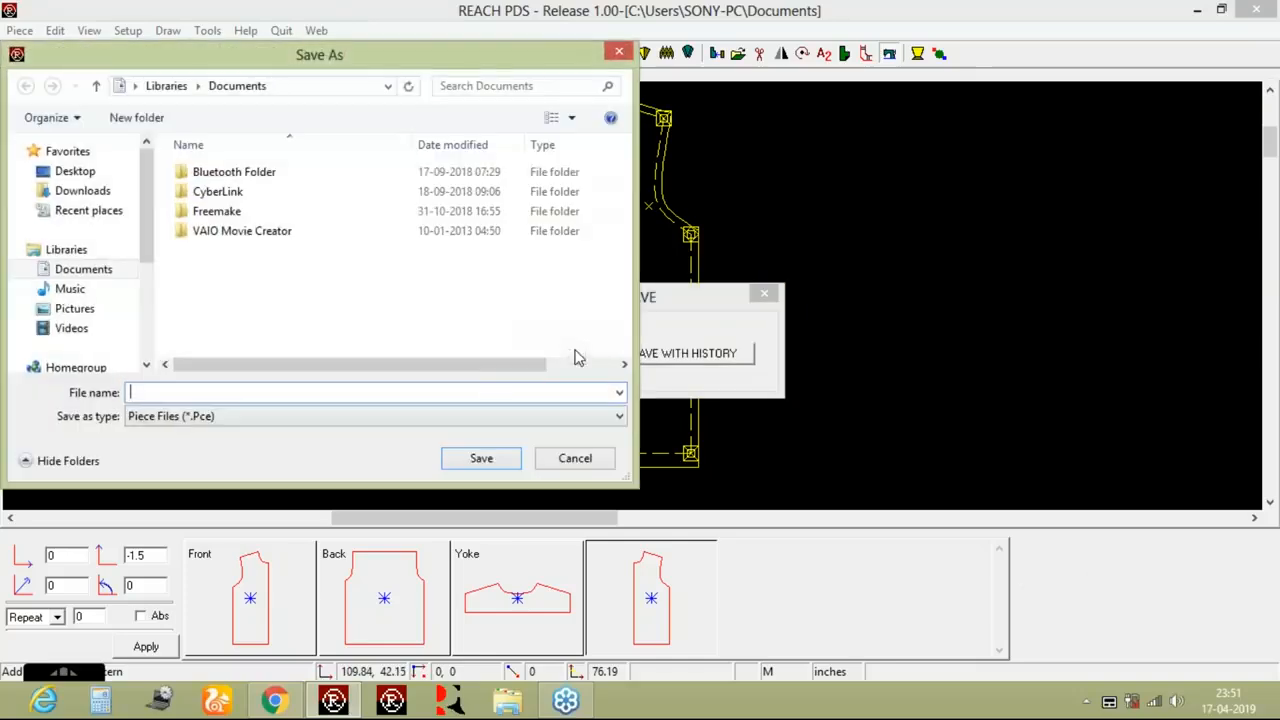
{"action": "type", "text": "front2"}
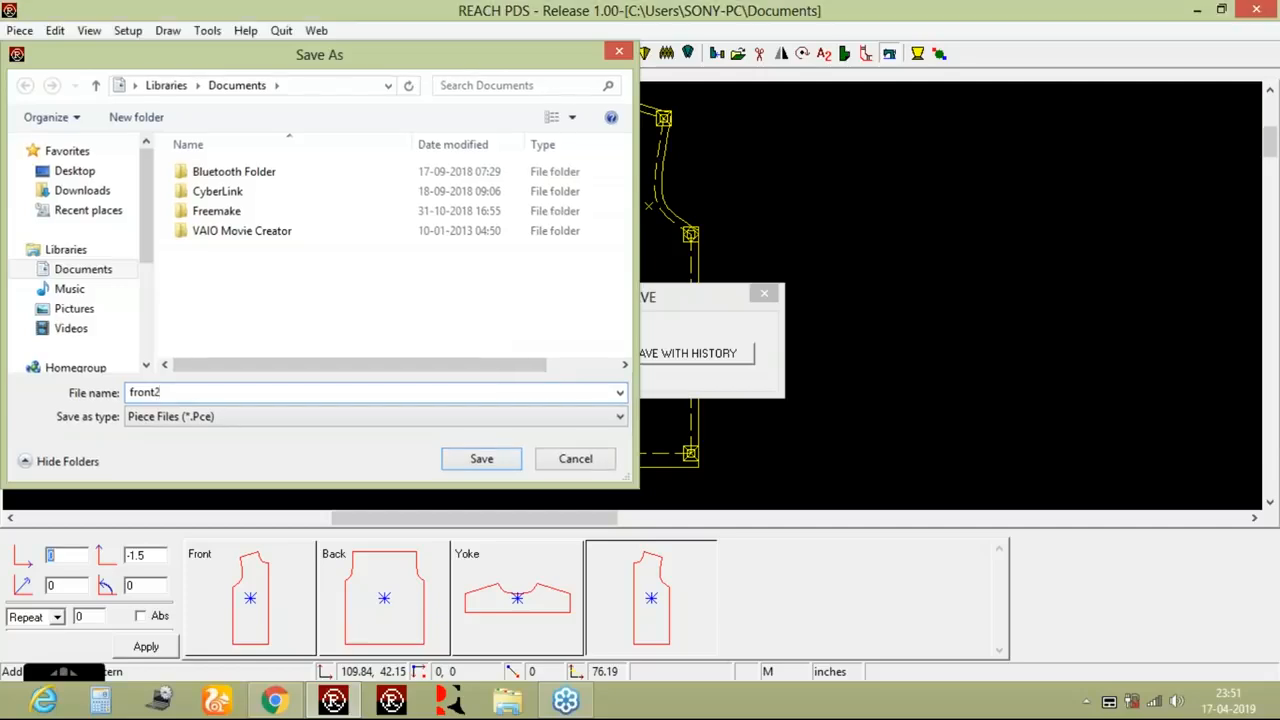
{"action": "key", "text": "Return"}
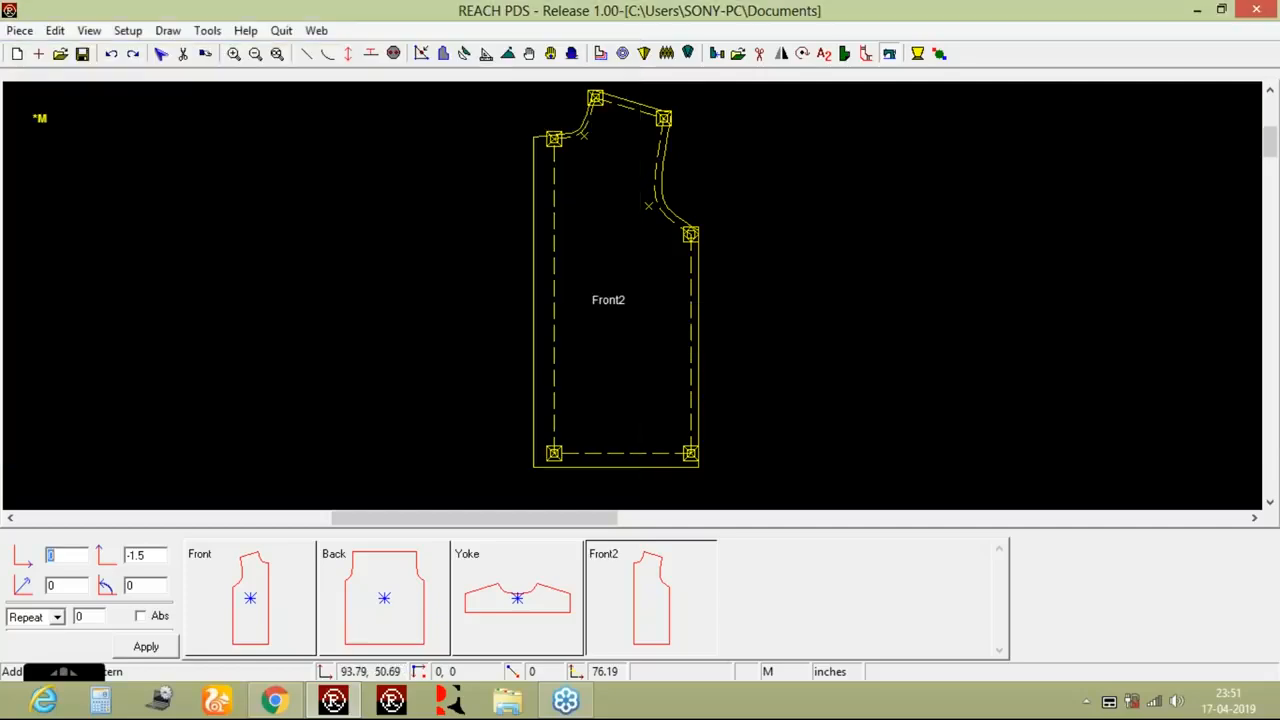
Switch to REACH Marker, maximise its window and fit the whole marker area in view.
{"action": "left_click", "coordinate": [392, 701]}
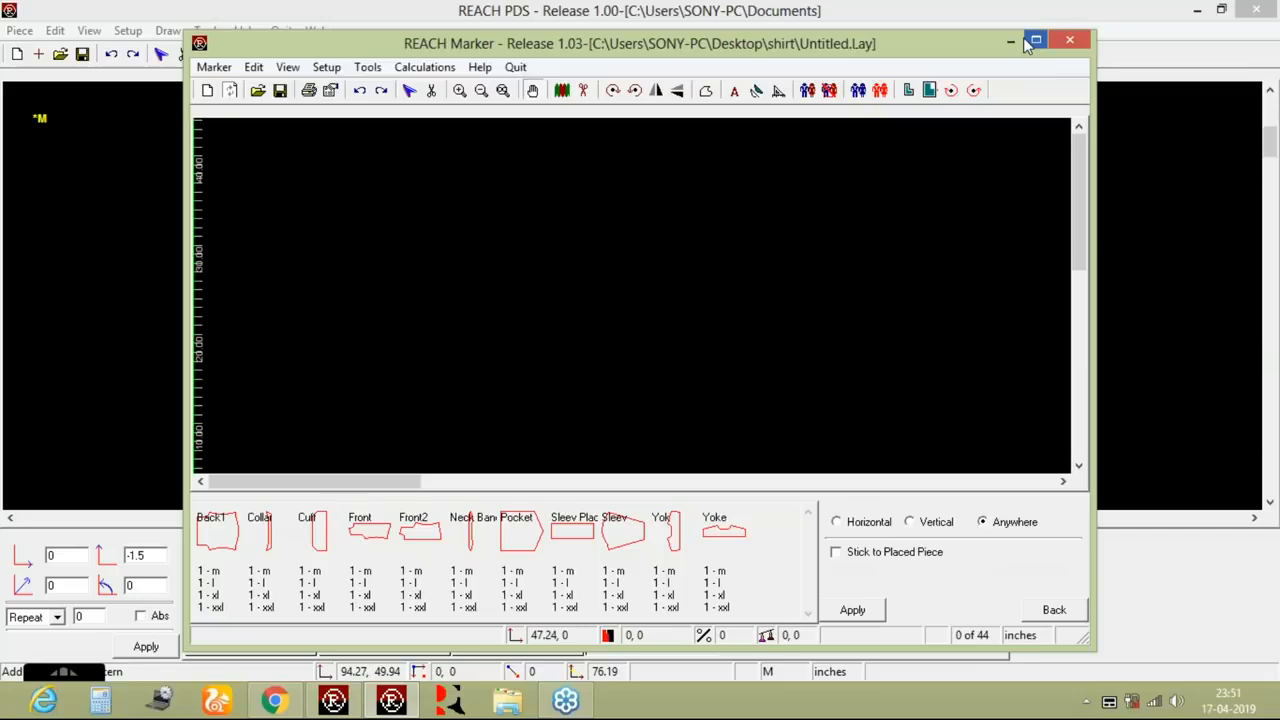
{"action": "left_click", "coordinate": [1036, 44]}
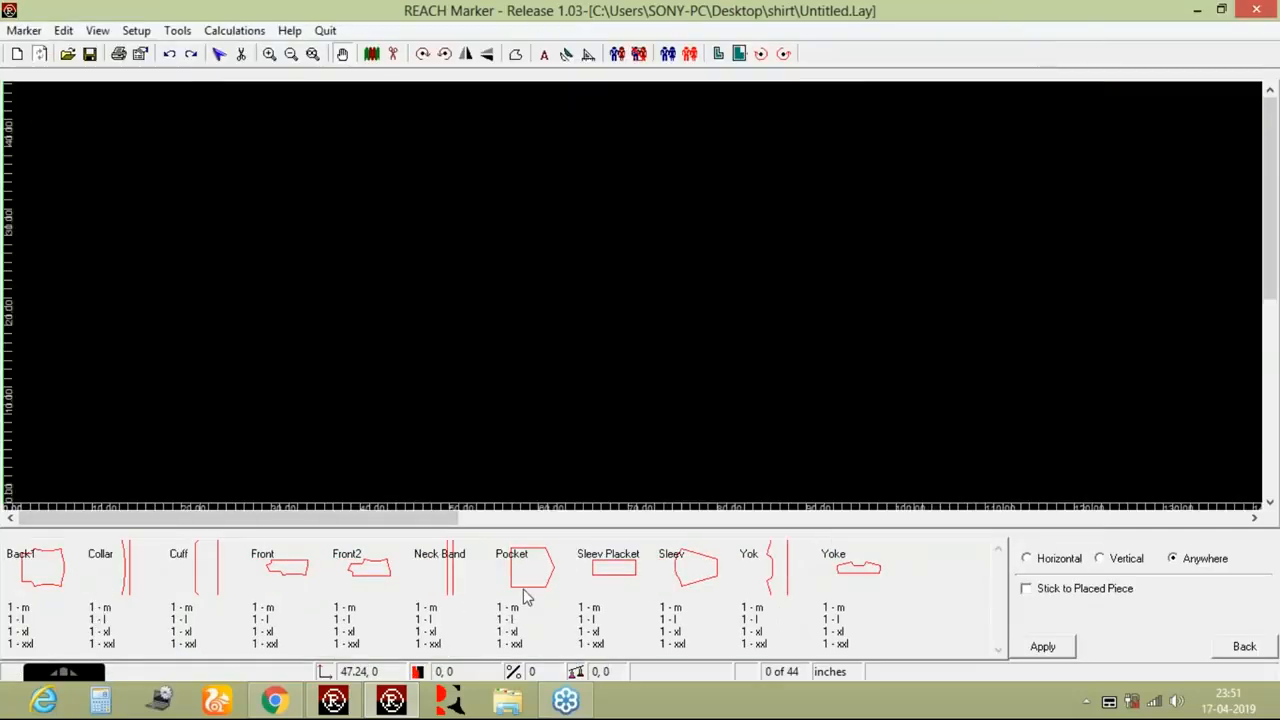
{"action": "left_click", "coordinate": [315, 54]}
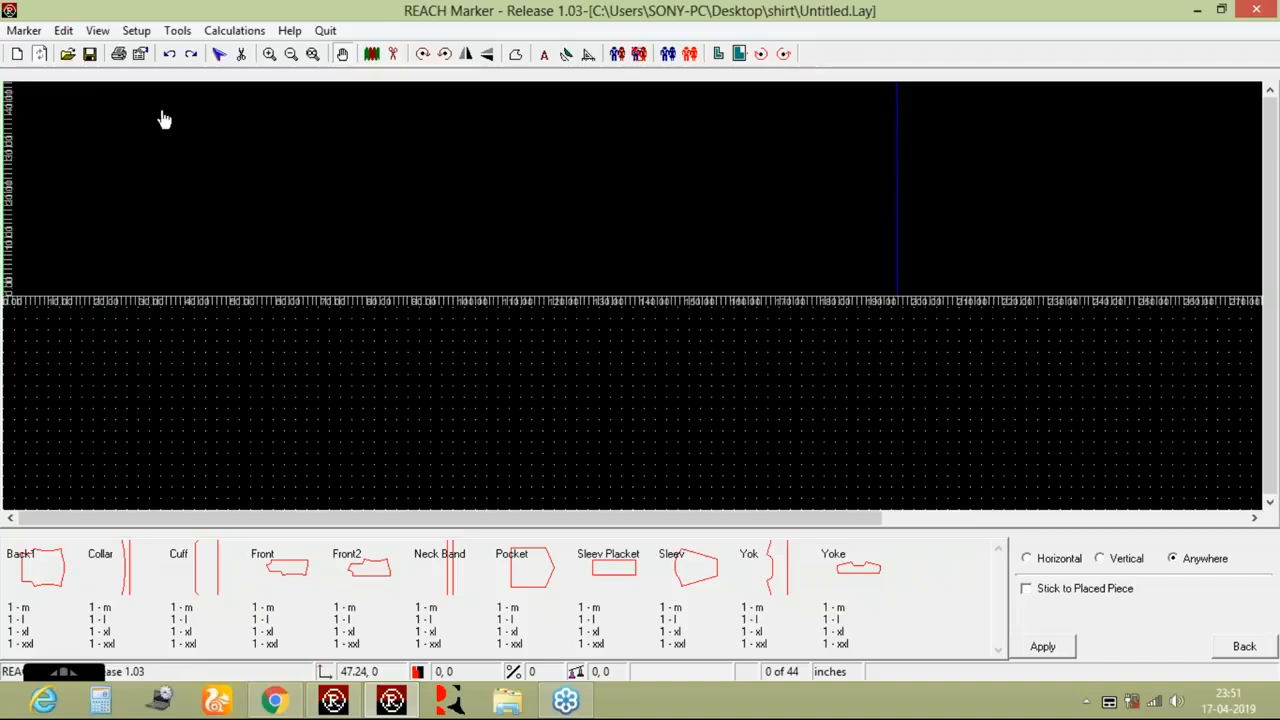
Set the marker's fabric width to 60 inches.
{"action": "left_click", "coordinate": [136, 30]}
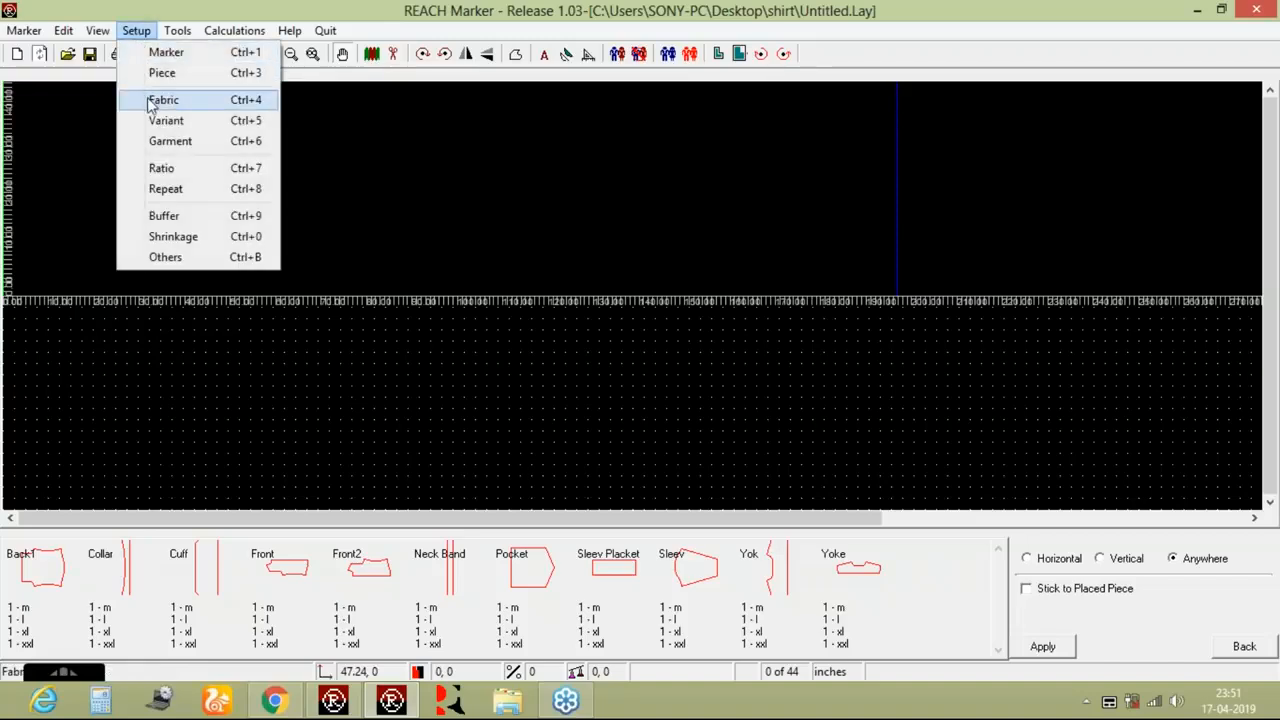
{"action": "left_click", "coordinate": [150, 103]}
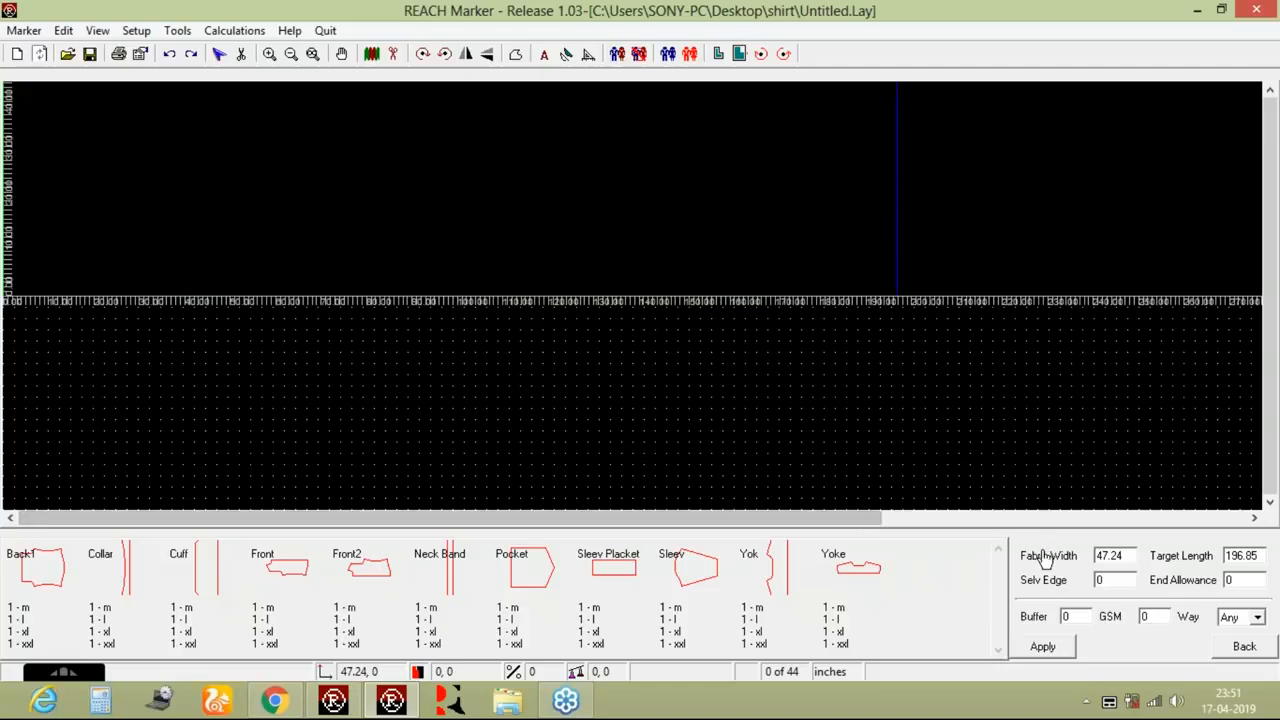
{"action": "left_click_drag", "start_coordinate": [1124, 556], "coordinate": [1069, 553]}
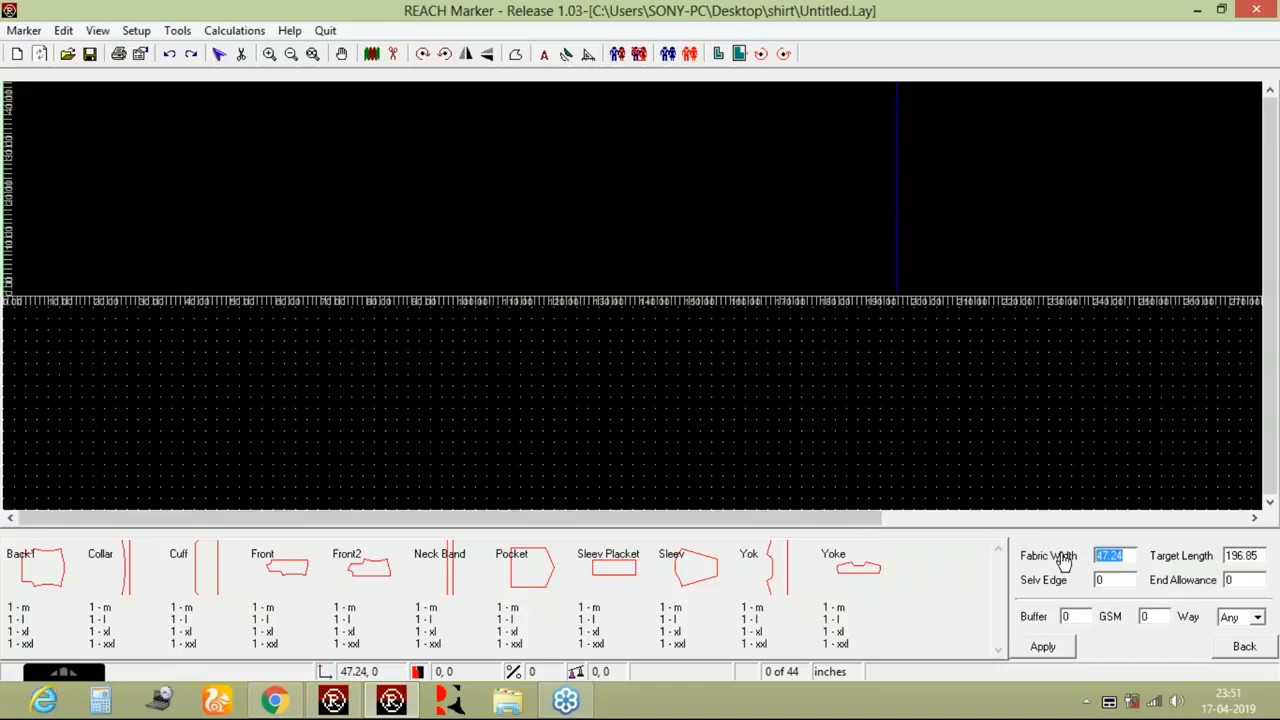
{"action": "type", "text": "60"}
{"action": "left_click", "coordinate": [1043, 646]}
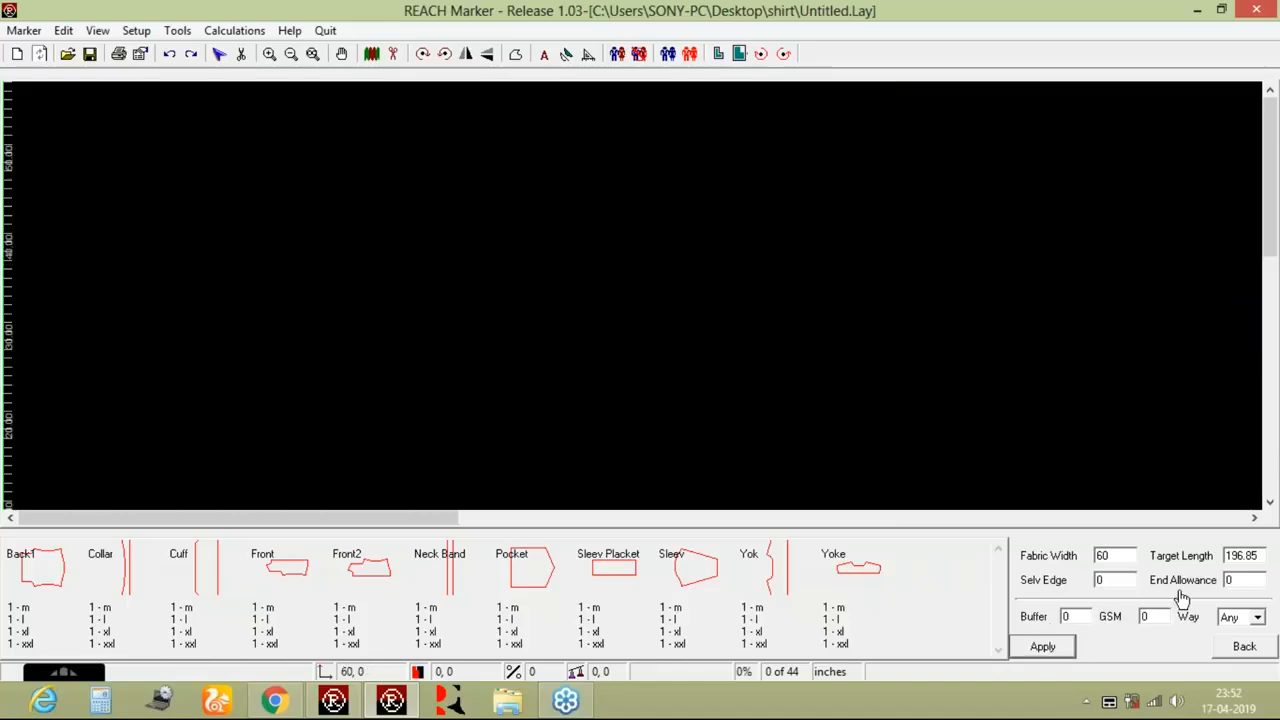
{"action": "left_click", "coordinate": [318, 54]}
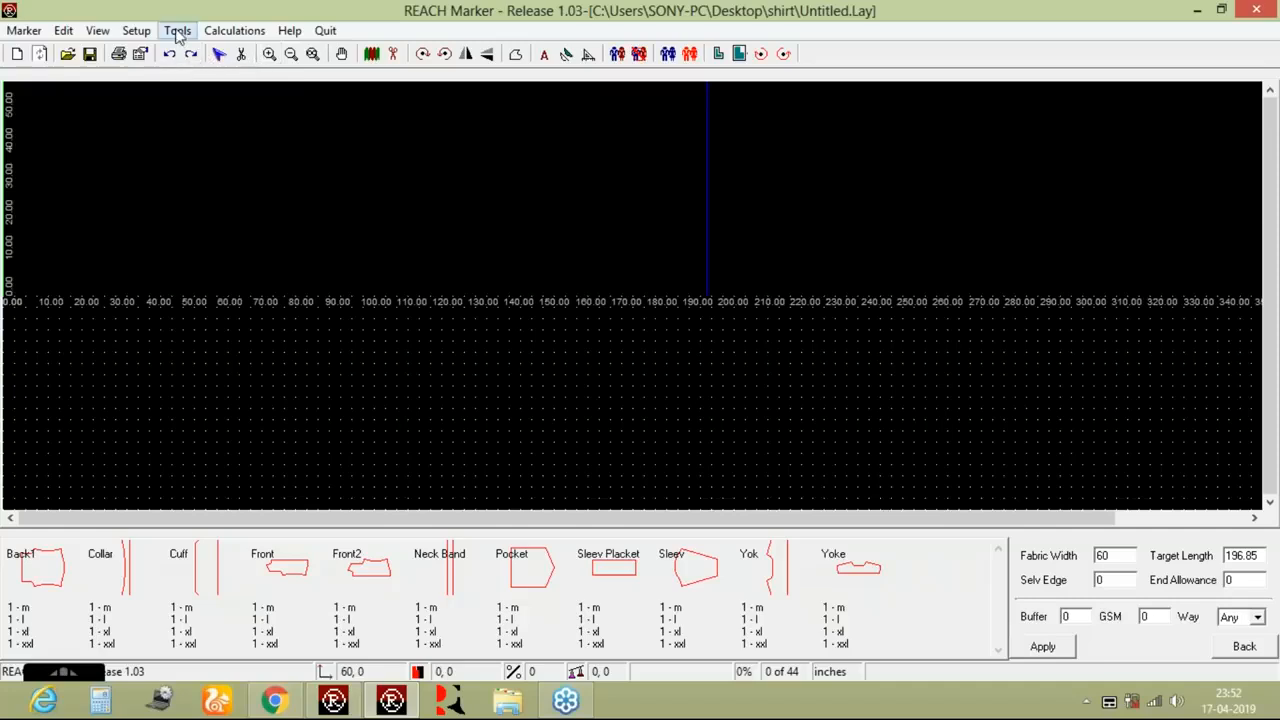
Set the piece counts to 2 for Collar, 4 for Cuff and 2 for Neck Band.
{"action": "left_click", "coordinate": [127, 32]}
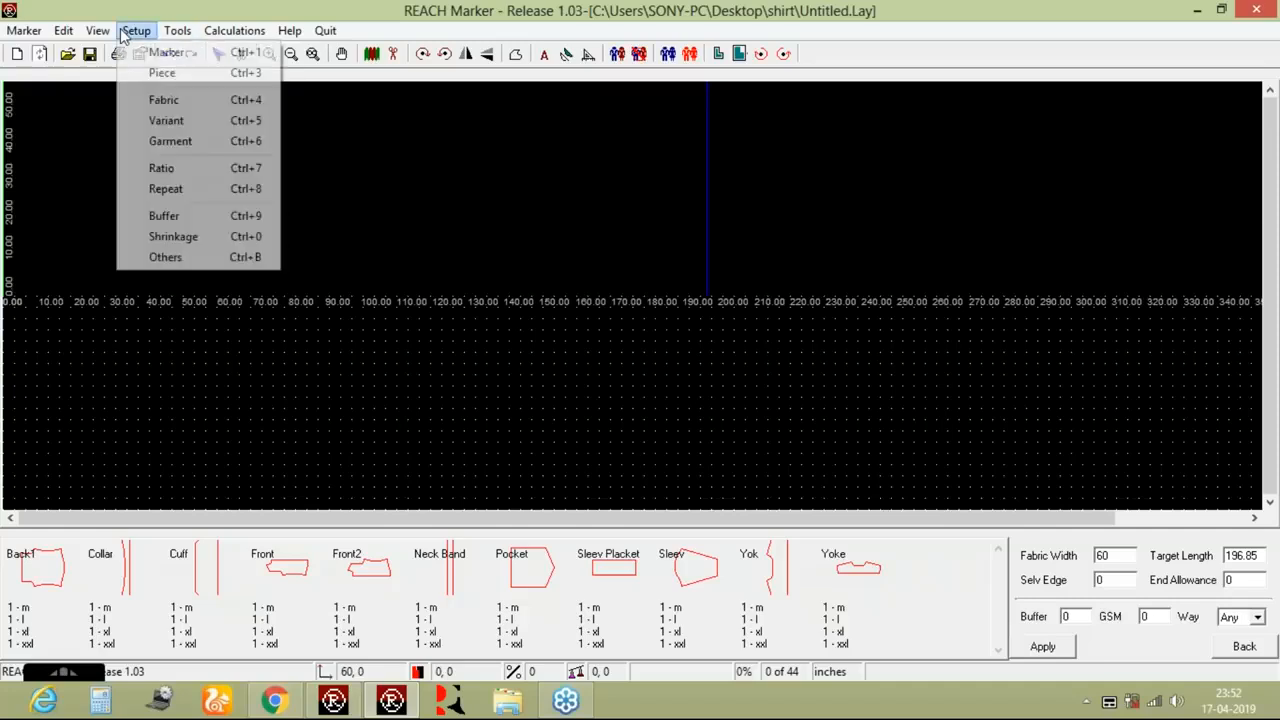
{"action": "left_click", "coordinate": [160, 75]}
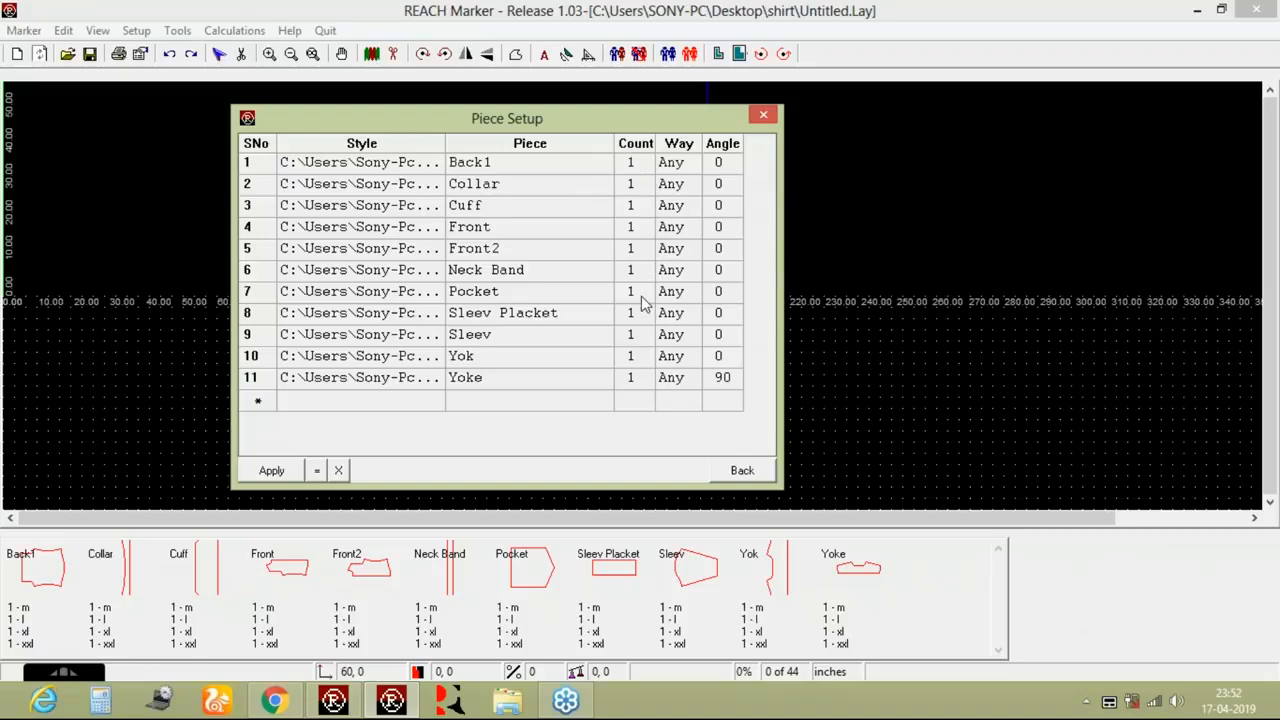
{"action": "left_click", "coordinate": [638, 183]}
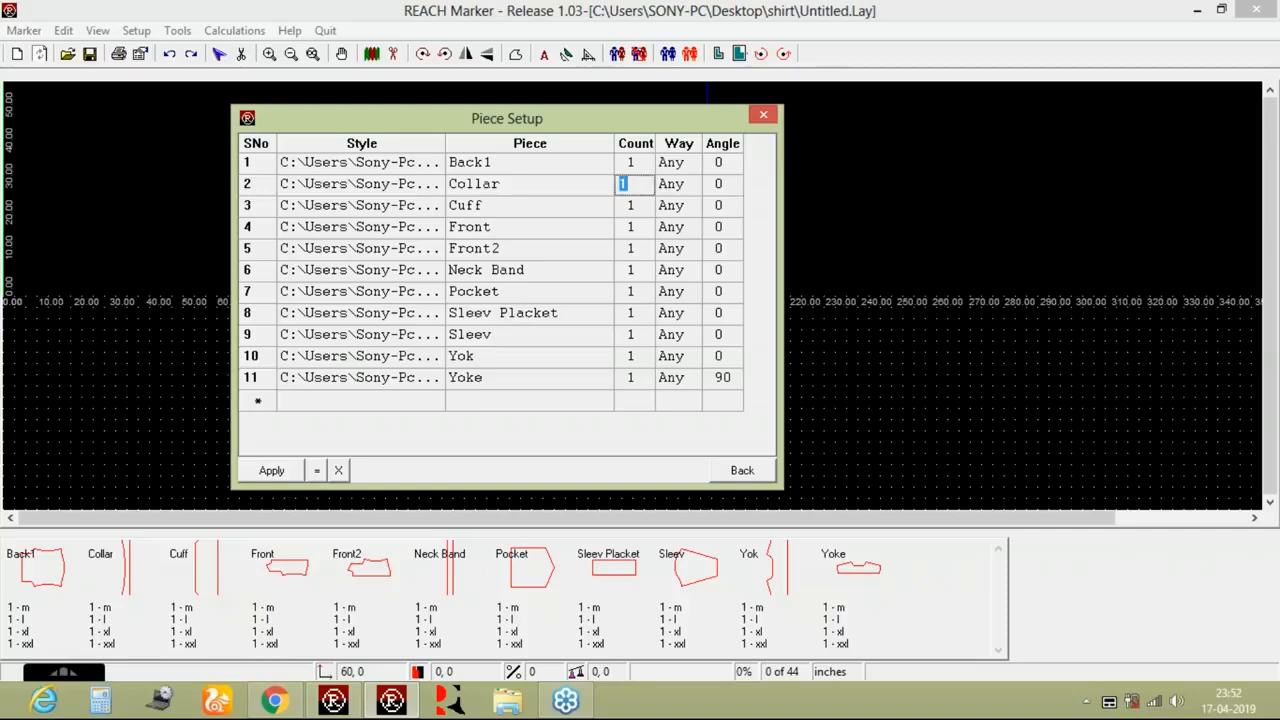
{"action": "left_click", "coordinate": [641, 207]}
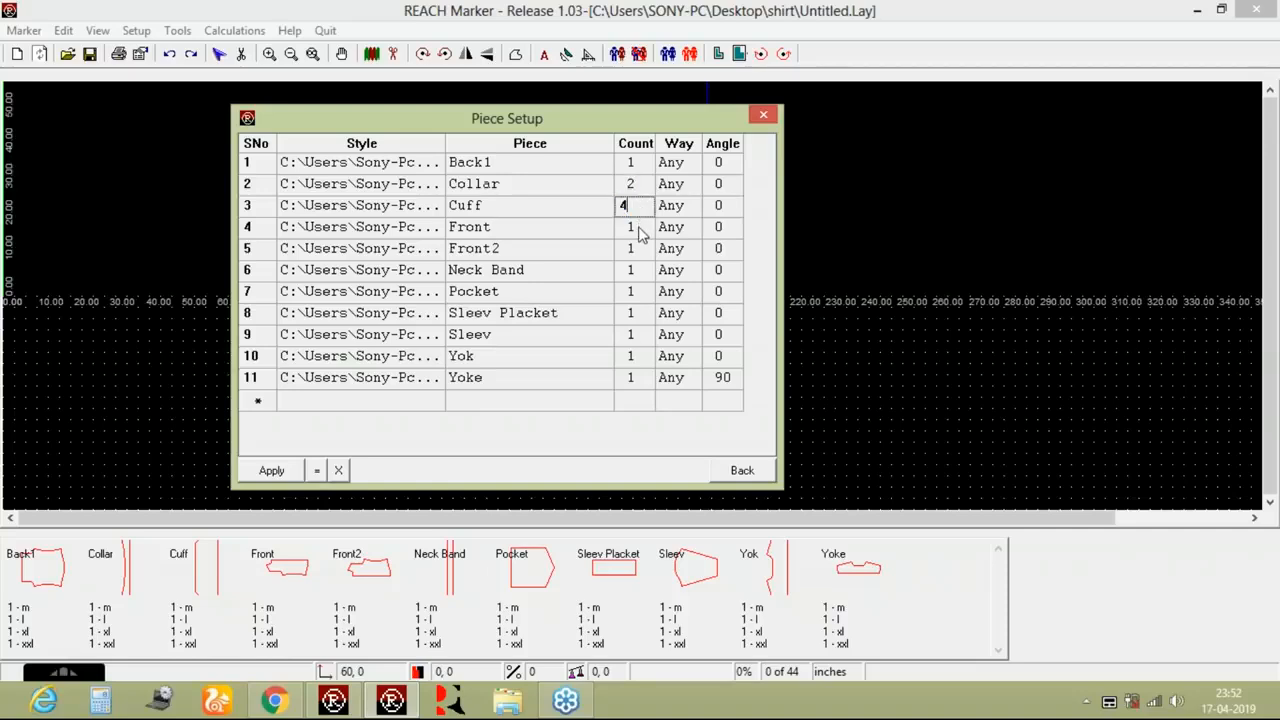
{"action": "left_click", "coordinate": [635, 271]}
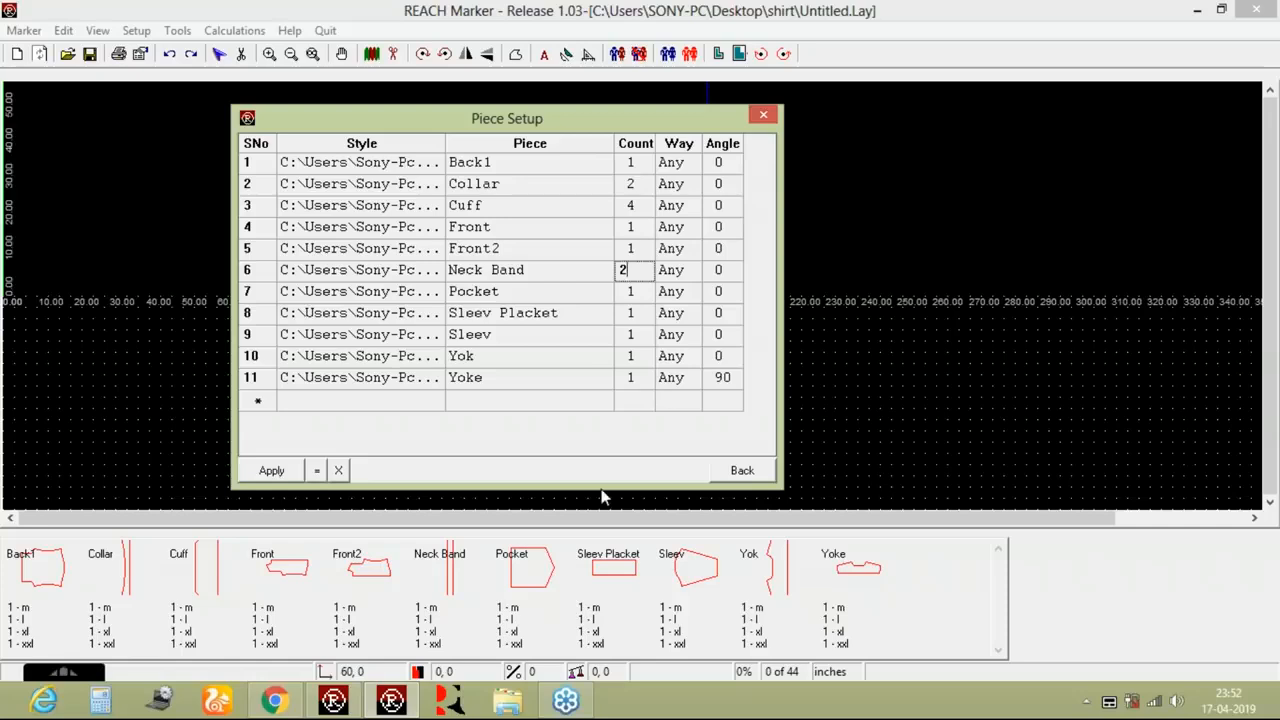
{"action": "left_click", "coordinate": [289, 471]}
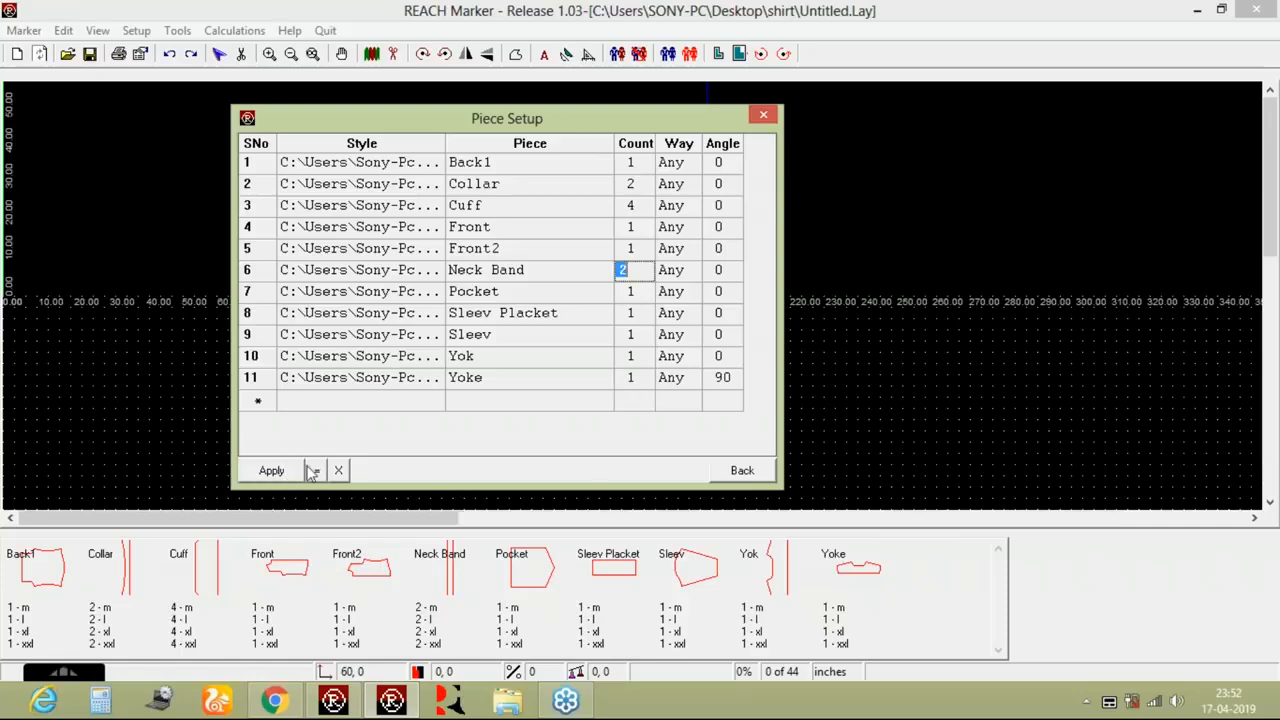
{"action": "left_click", "coordinate": [740, 471]}
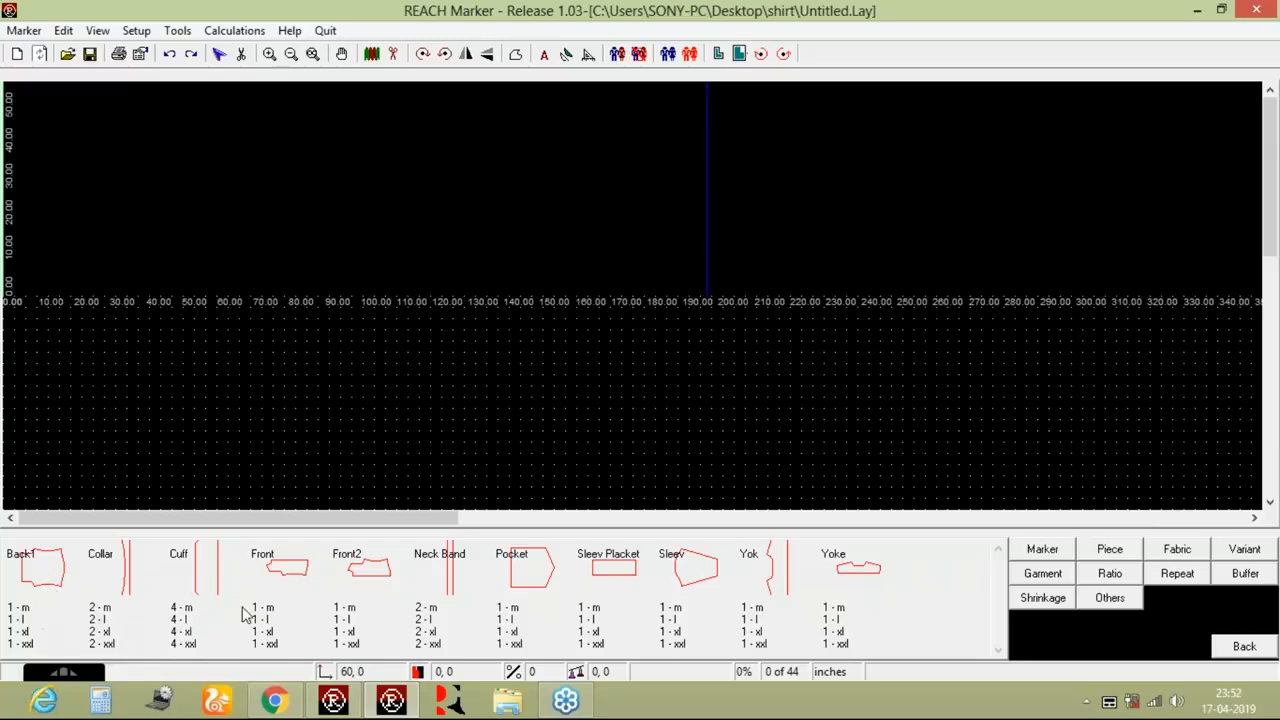
Set the size ratio to 2 for both L and XL.
{"action": "left_click", "coordinate": [140, 31]}
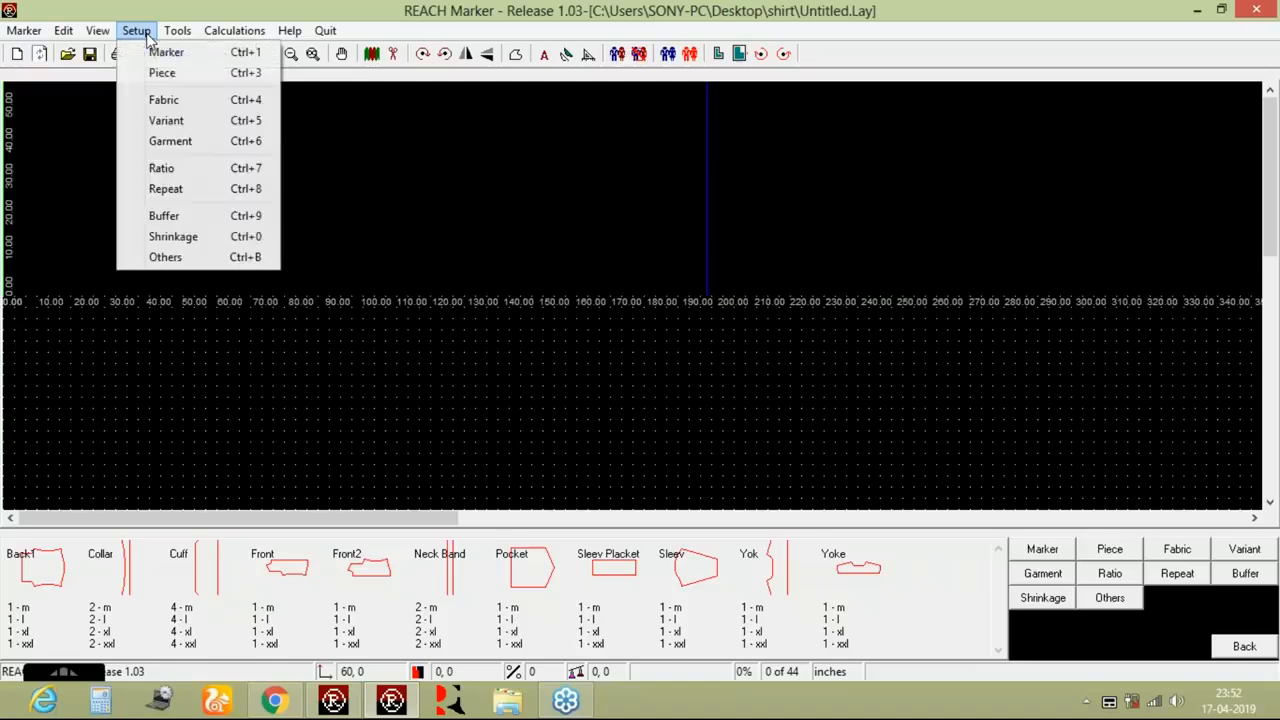
{"action": "left_click", "coordinate": [160, 168]}
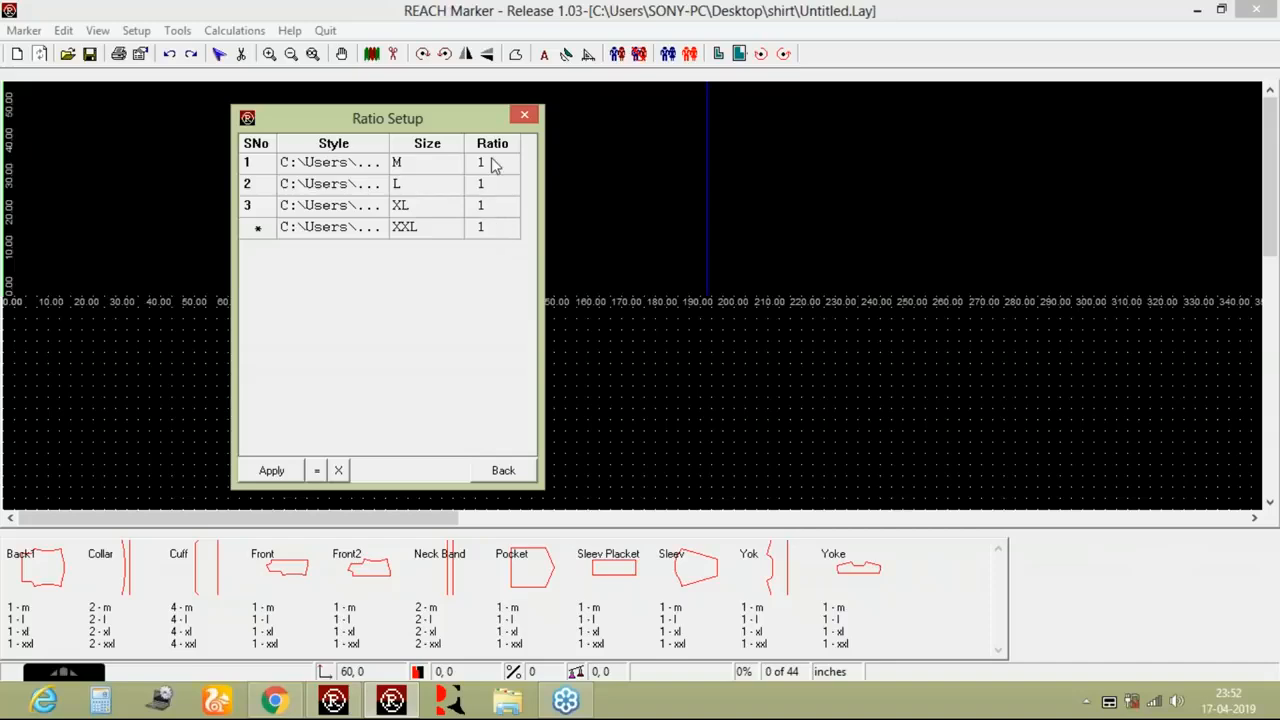
{"action": "left_click", "coordinate": [490, 184]}
{"action": "type", "text": "2"}
{"action": "left_click", "coordinate": [490, 205]}
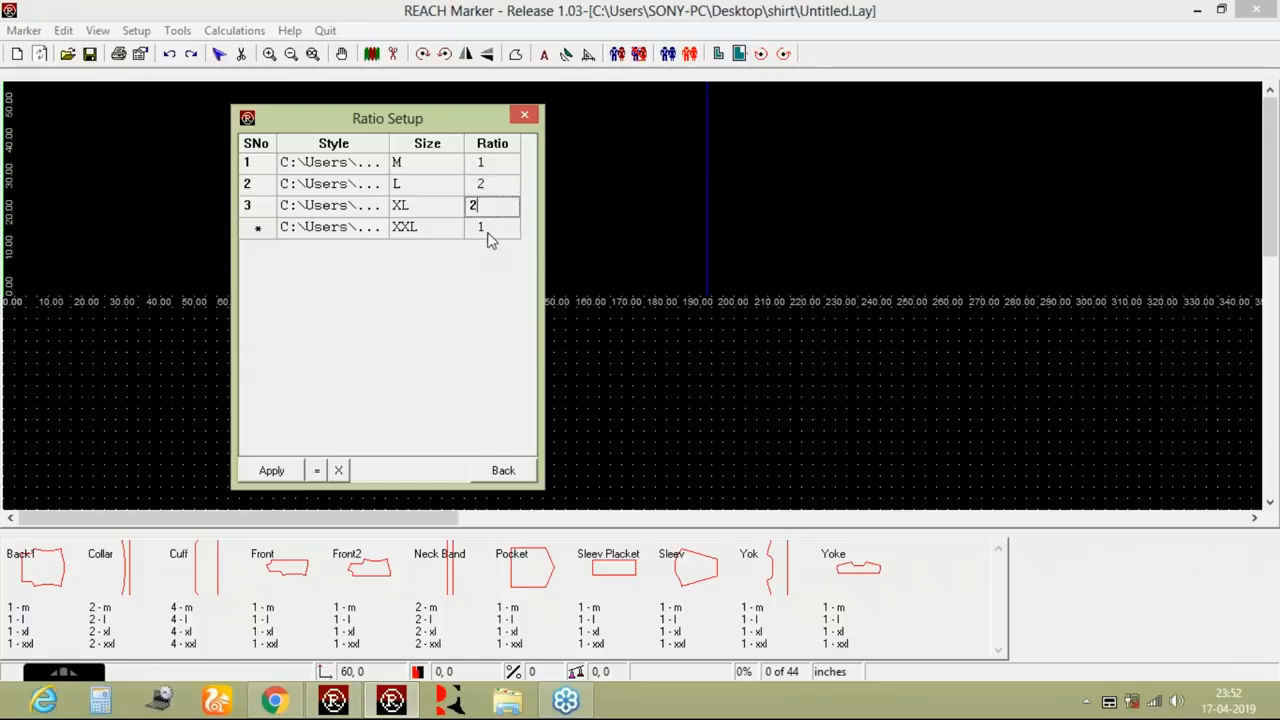
{"action": "left_click", "coordinate": [274, 478]}
{"action": "left_click", "coordinate": [503, 470]}
Place the size M Back1 piece in the marker, against the fabric's starting end and upper edge.
{"action": "left_click", "coordinate": [312, 53]}
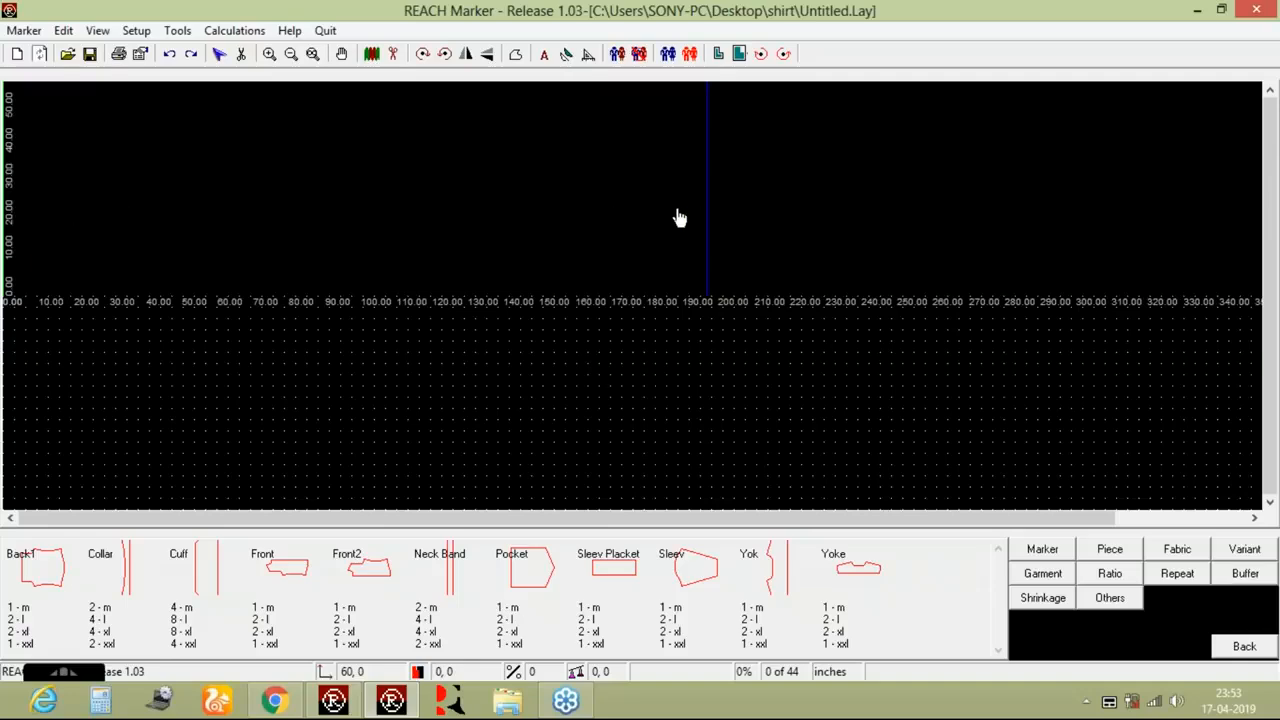
{"action": "left_click", "coordinate": [35, 567]}
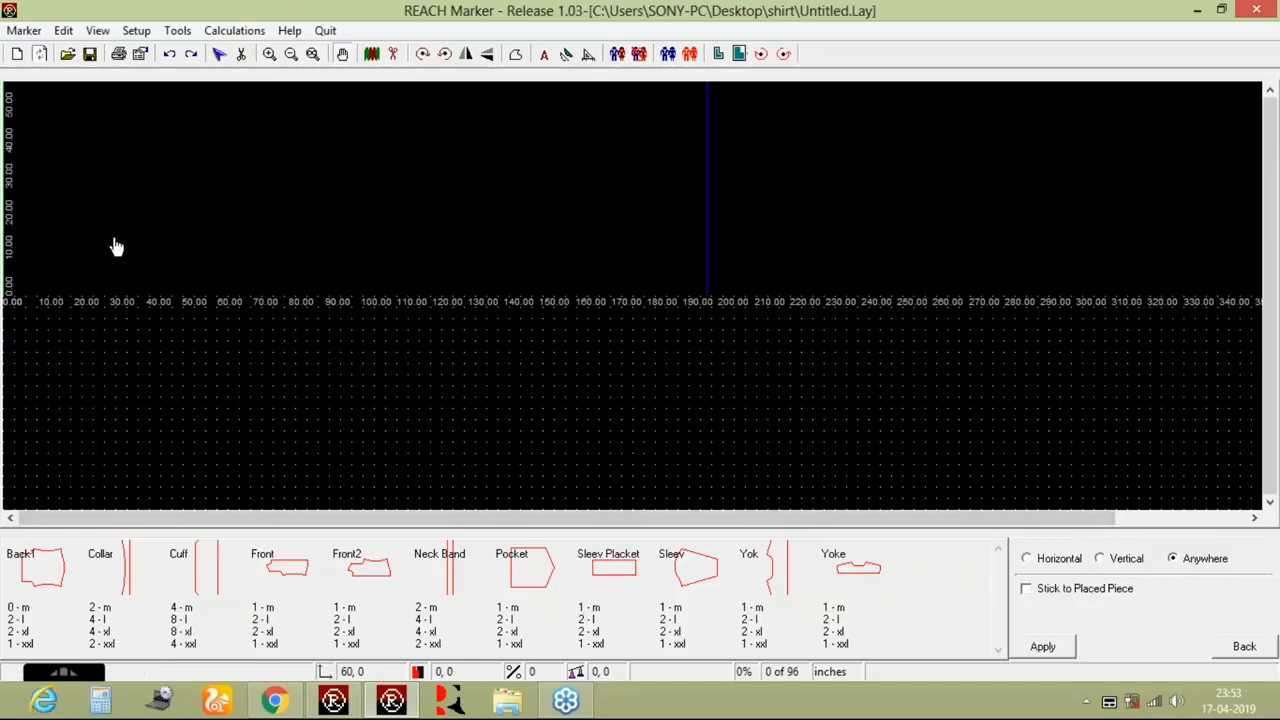
{"action": "left_click", "coordinate": [116, 200]}
{"action": "left_click", "coordinate": [116, 200]}
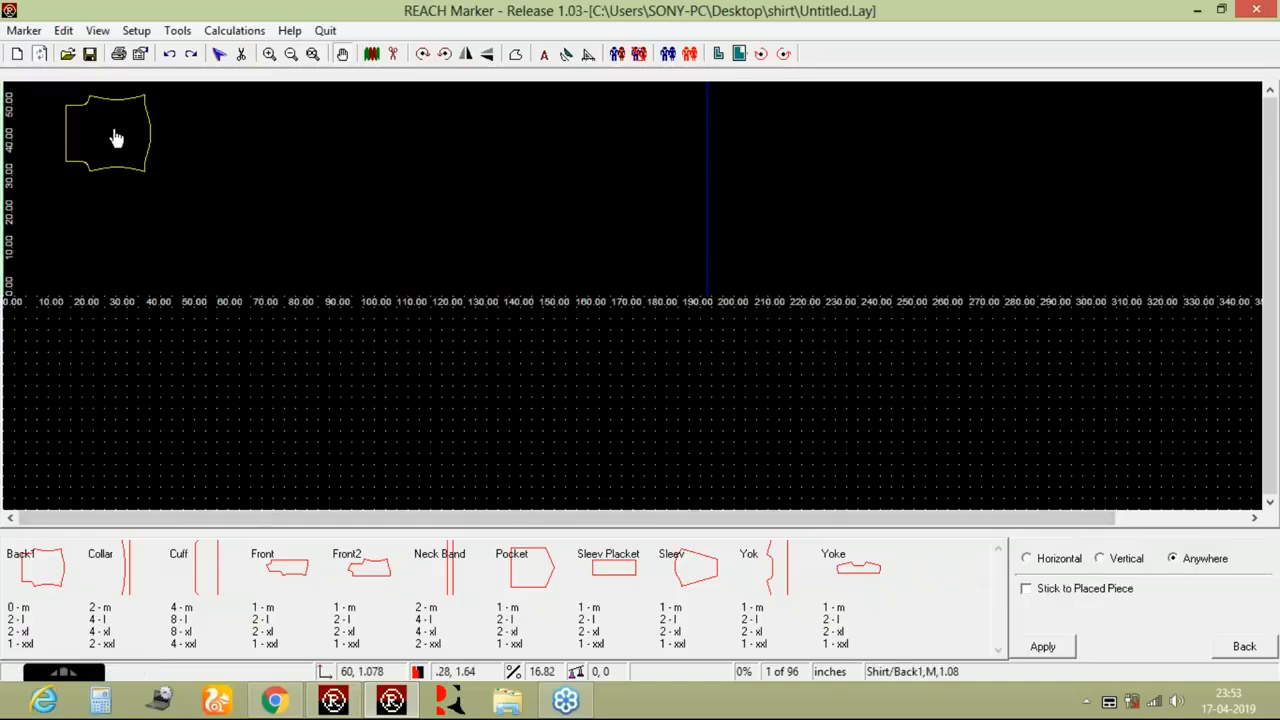
{"action": "left_click", "coordinate": [116, 136]}
{"action": "key", "text": "Left"}
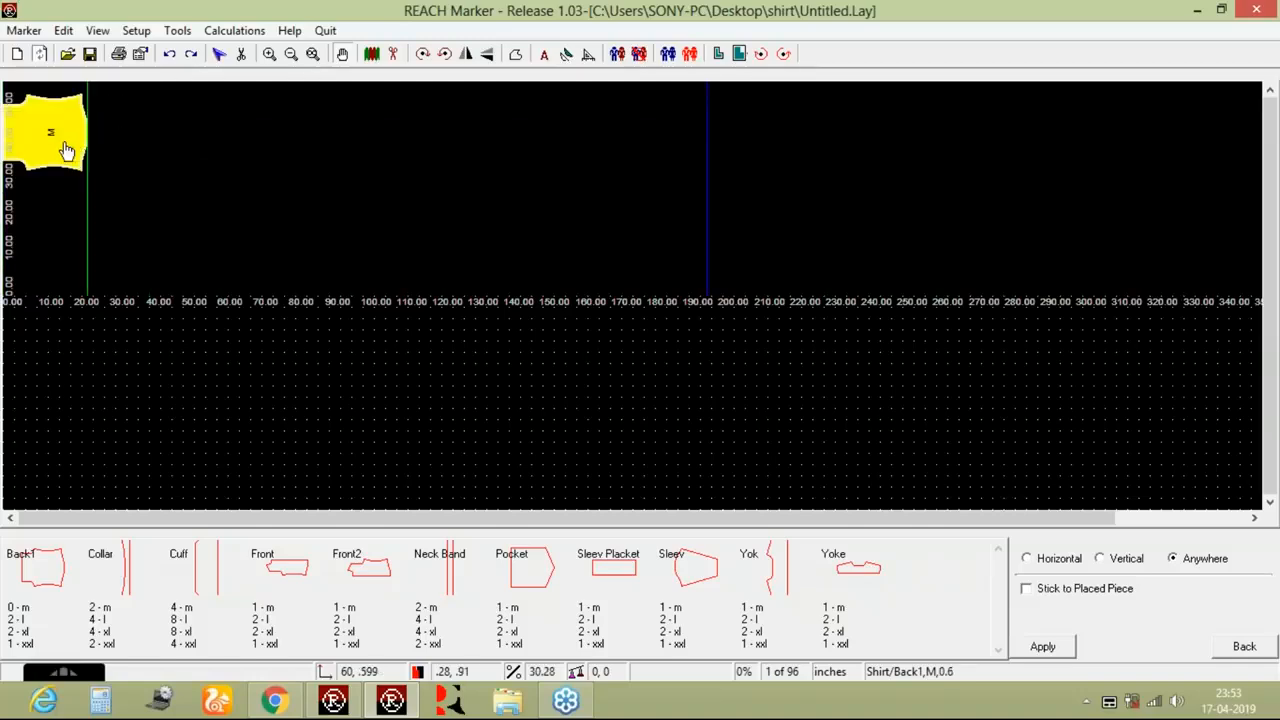
{"action": "key", "text": "Up"}
Place a size L Back1 piece beside the M back, turned so their hems meet.
{"action": "left_click", "coordinate": [53, 594]}
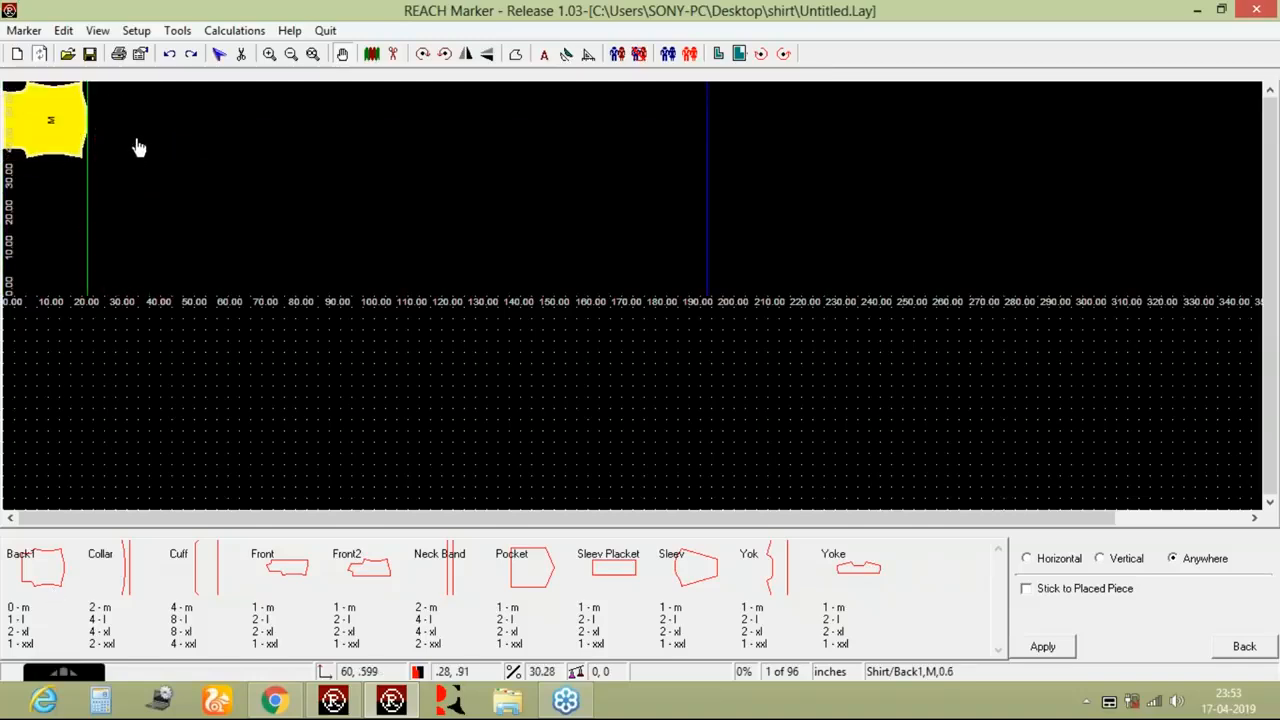
{"action": "left_click", "coordinate": [136, 124]}
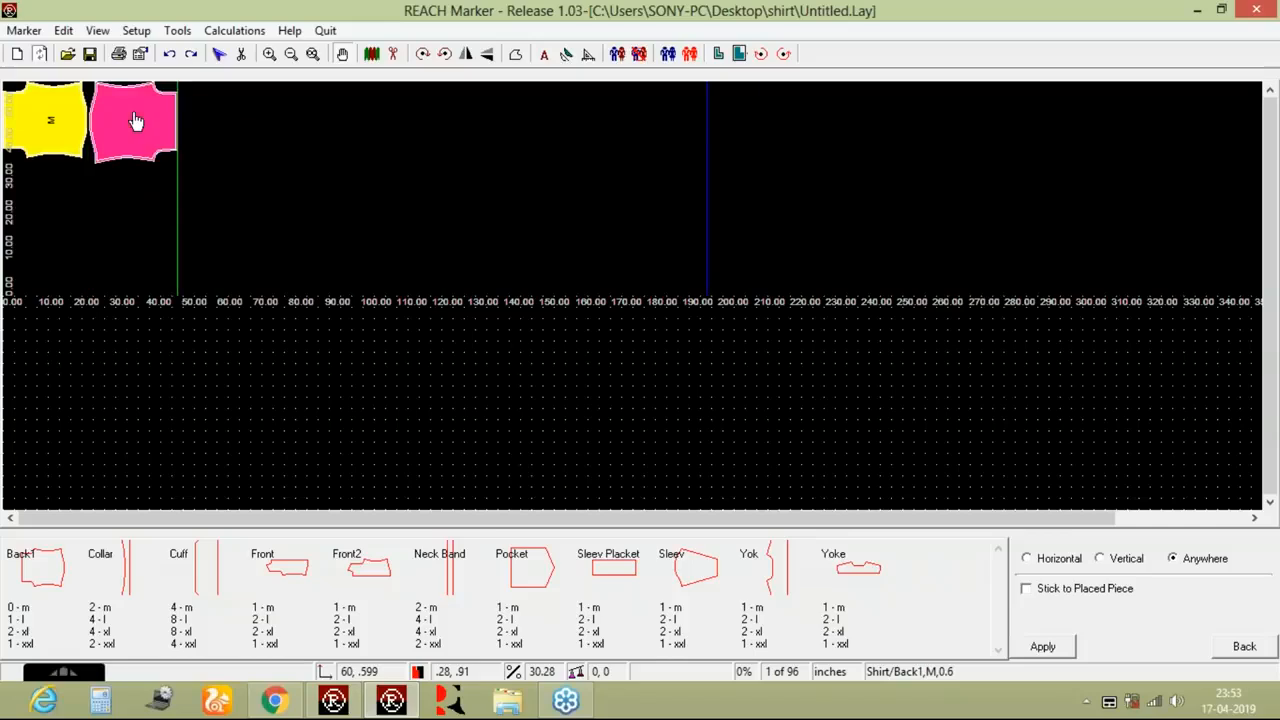
{"action": "key", "text": "Left"}
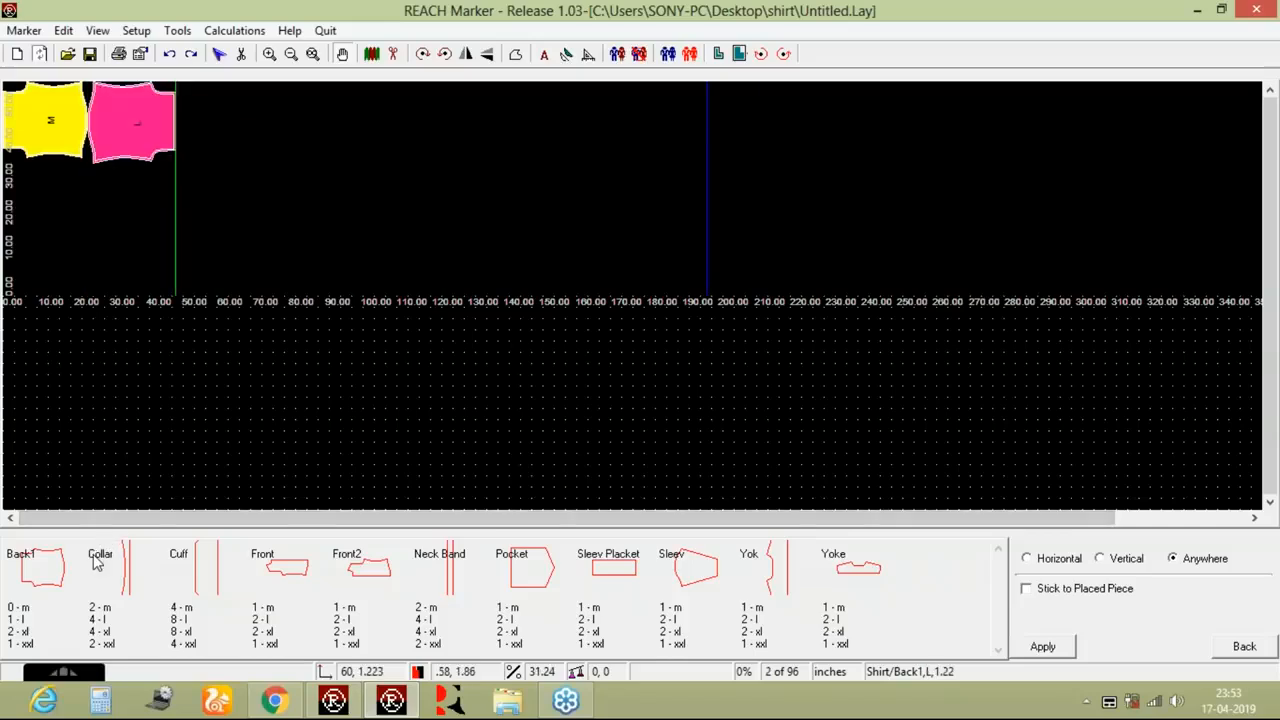
Place the second size L Back1 piece directly below the M back, against the fabric's starting end.
{"action": "left_click", "coordinate": [10, 566]}
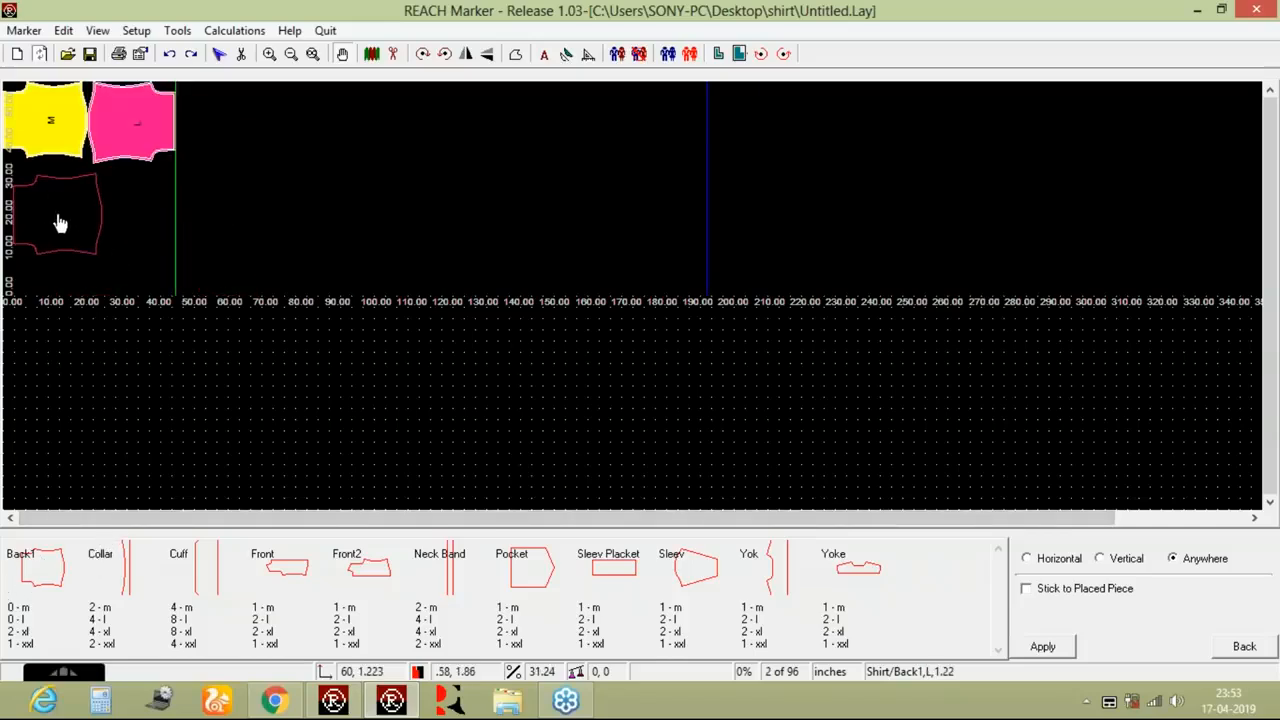
{"action": "left_click", "coordinate": [60, 224]}
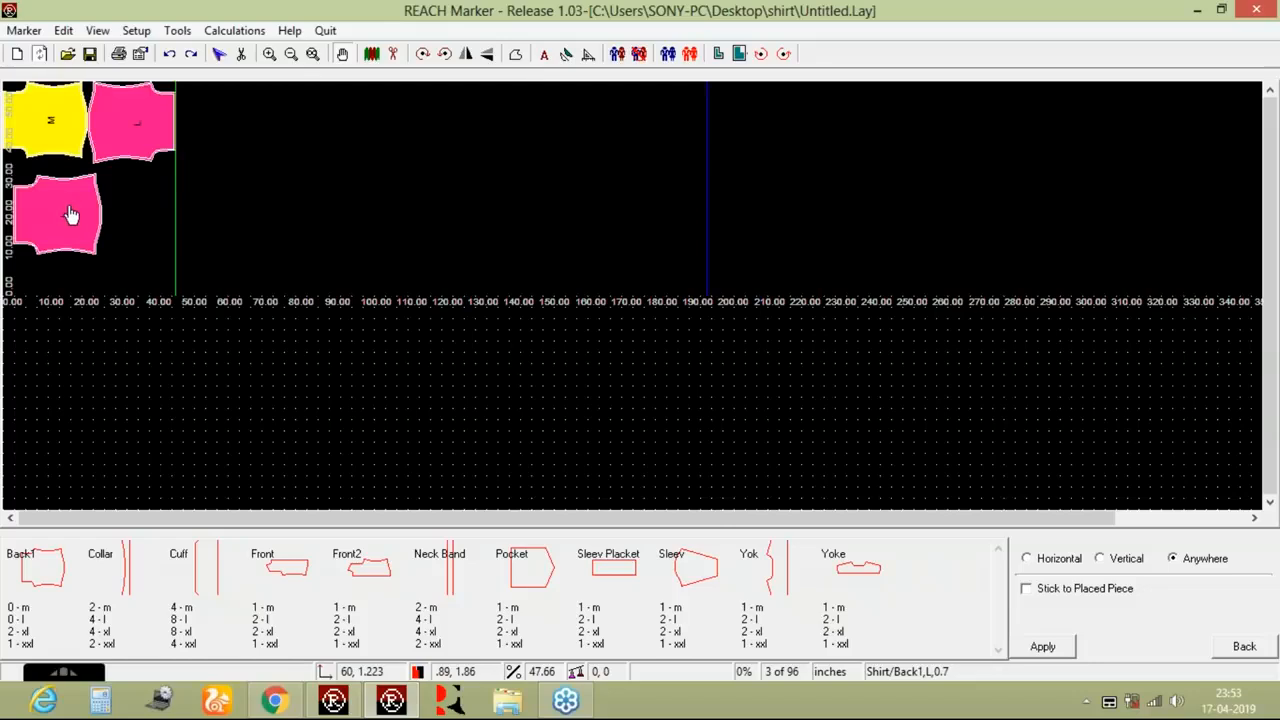
{"action": "key", "text": "Up"}
{"action": "key", "text": "Left"}
{"action": "key", "text": "Up"}
Place a size XL Back1 piece against the hem of the L back in the lower row.
{"action": "left_click", "coordinate": [55, 563]}
{"action": "left_click", "coordinate": [150, 213]}
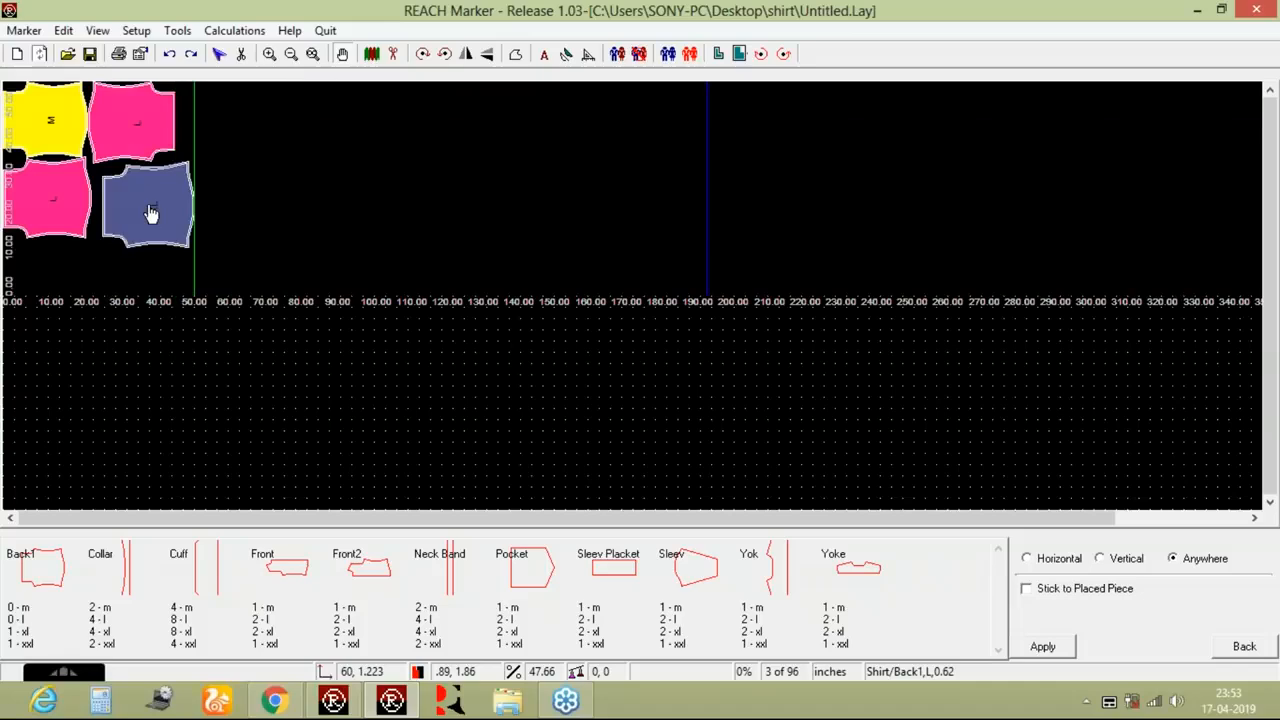
{"action": "key", "text": "Left"}
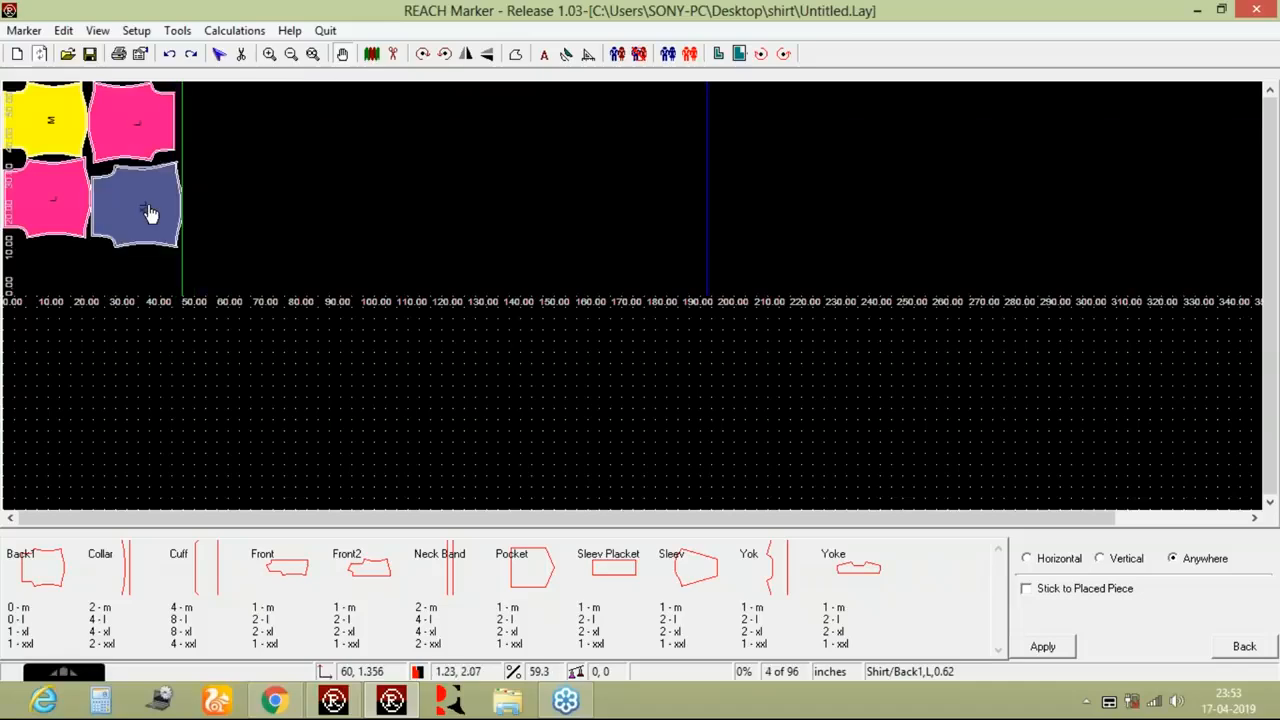
Run Auto Nest to arrange all pieces of every size on the fabric.
{"action": "left_click", "coordinate": [232, 31]}
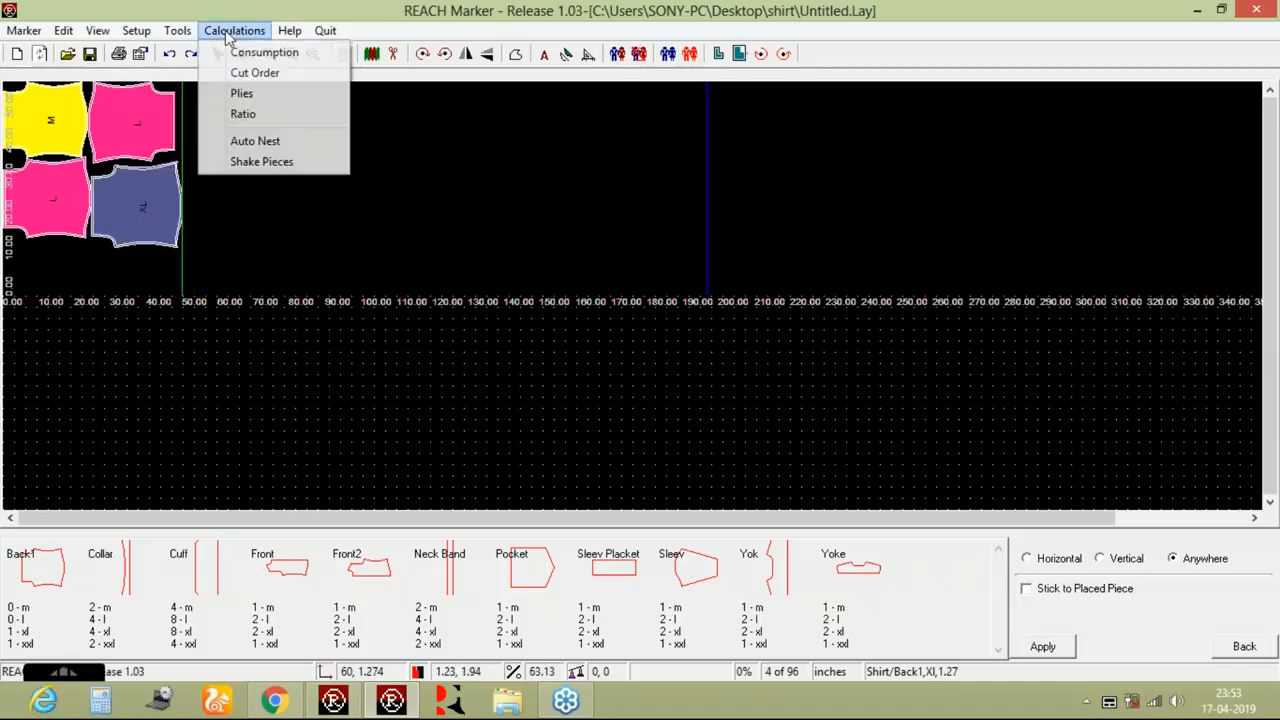
{"action": "left_click", "coordinate": [256, 142]}
{"action": "left_click", "coordinate": [1043, 650]}
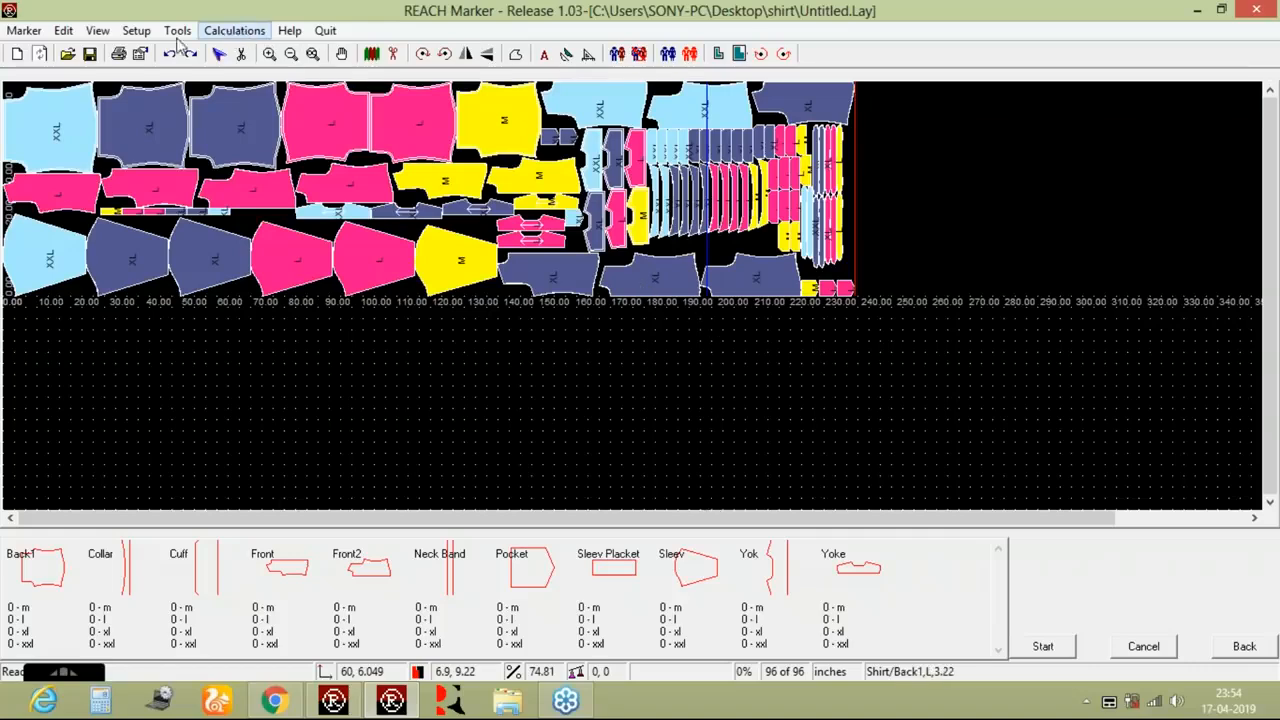
Review the Marker Consumption figures for the nested layout and close them.
{"action": "left_click", "coordinate": [227, 31]}
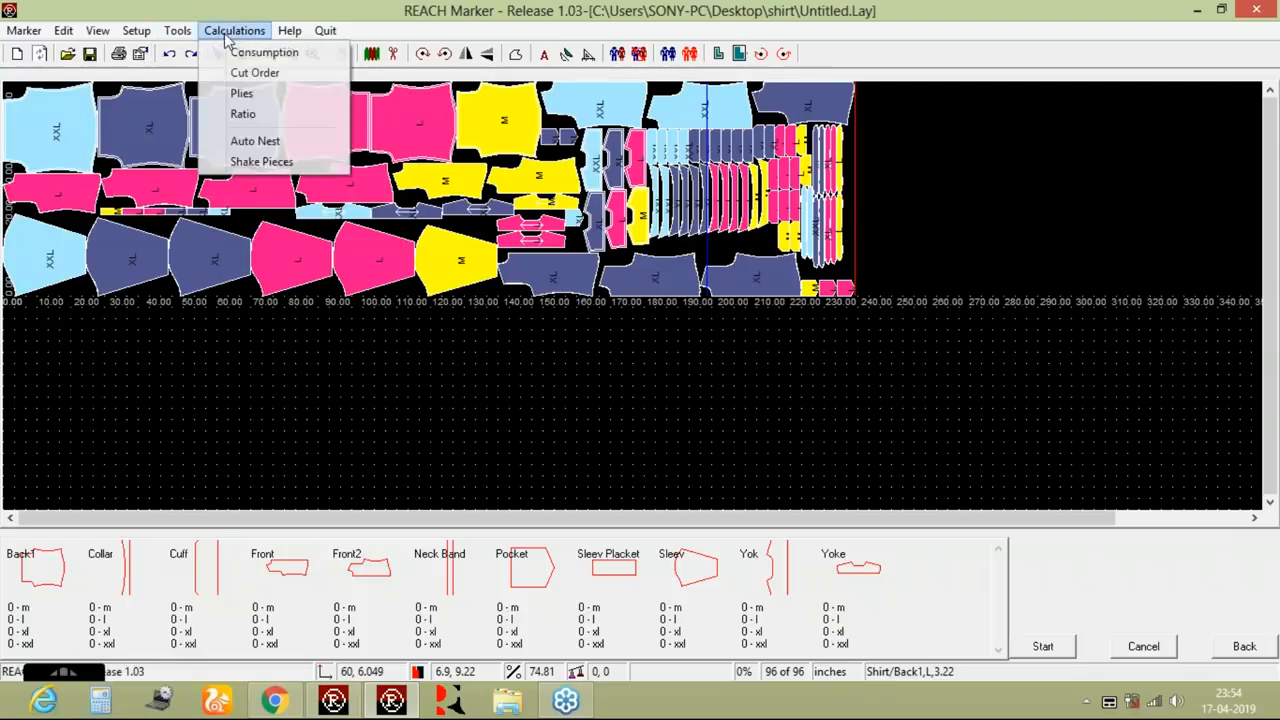
{"action": "left_click", "coordinate": [245, 55]}
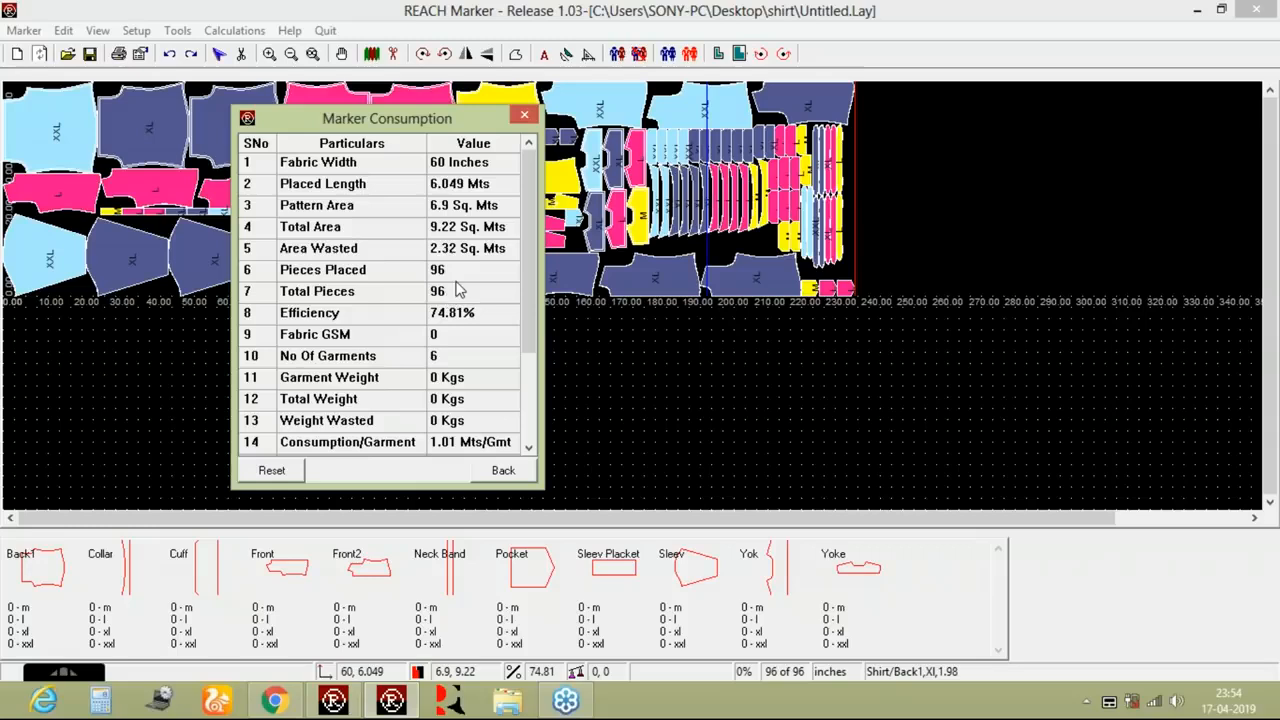
{"action": "left_click", "coordinate": [503, 474]}
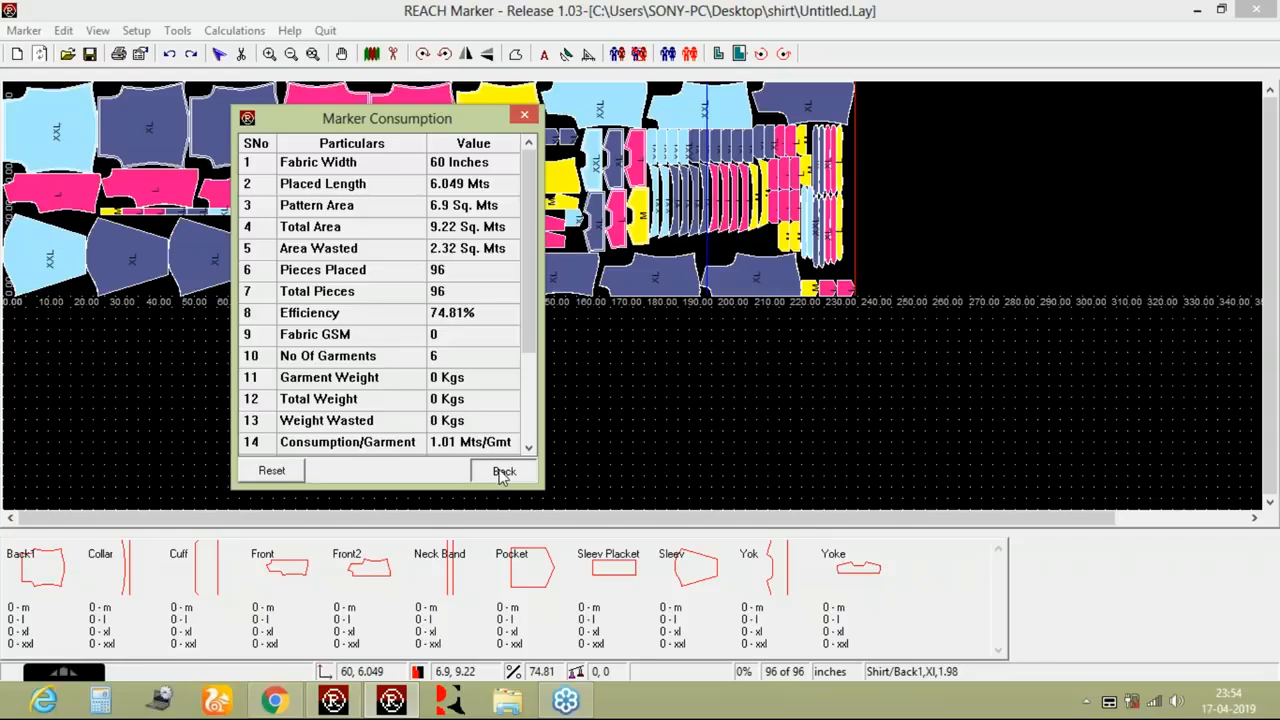
{"action": "left_click", "coordinate": [503, 474]}
Set up the Mini Marker report to print to file with Landscape orientation.
{"action": "left_click", "coordinate": [120, 55]}
{"action": "left_click", "coordinate": [1045, 646]}
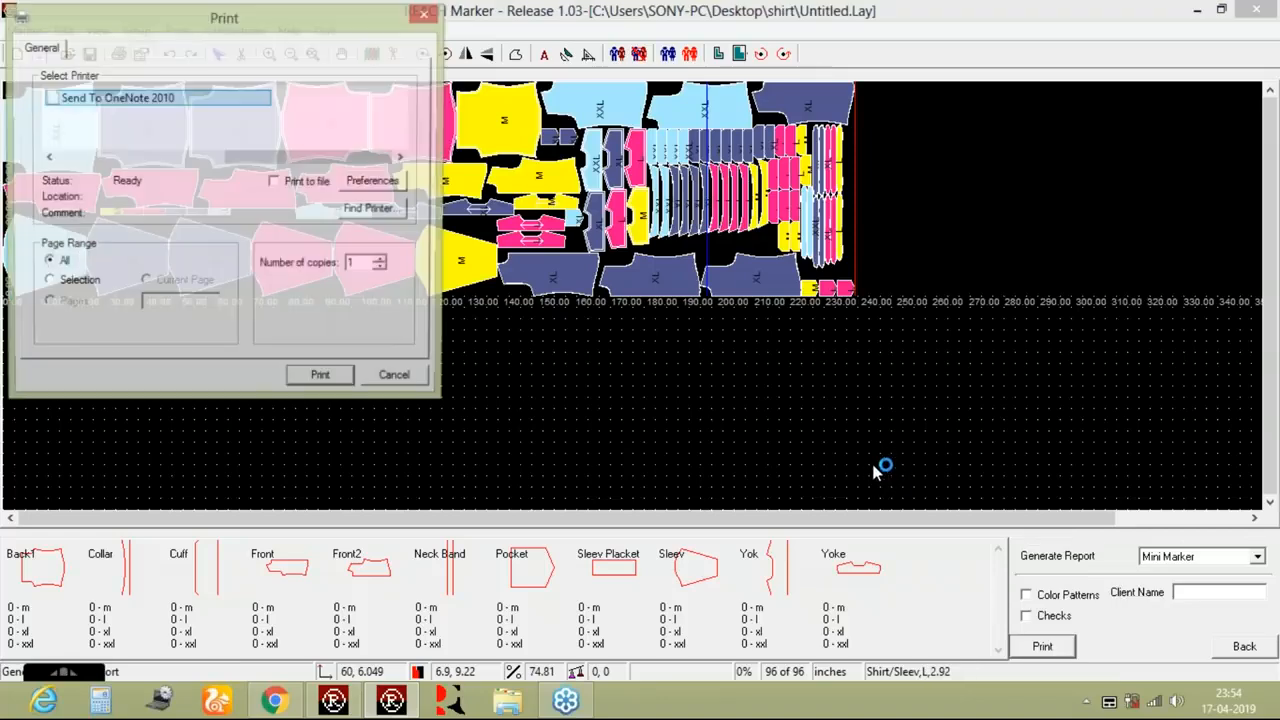
{"action": "left_click", "coordinate": [282, 186]}
{"action": "left_click", "coordinate": [380, 185]}
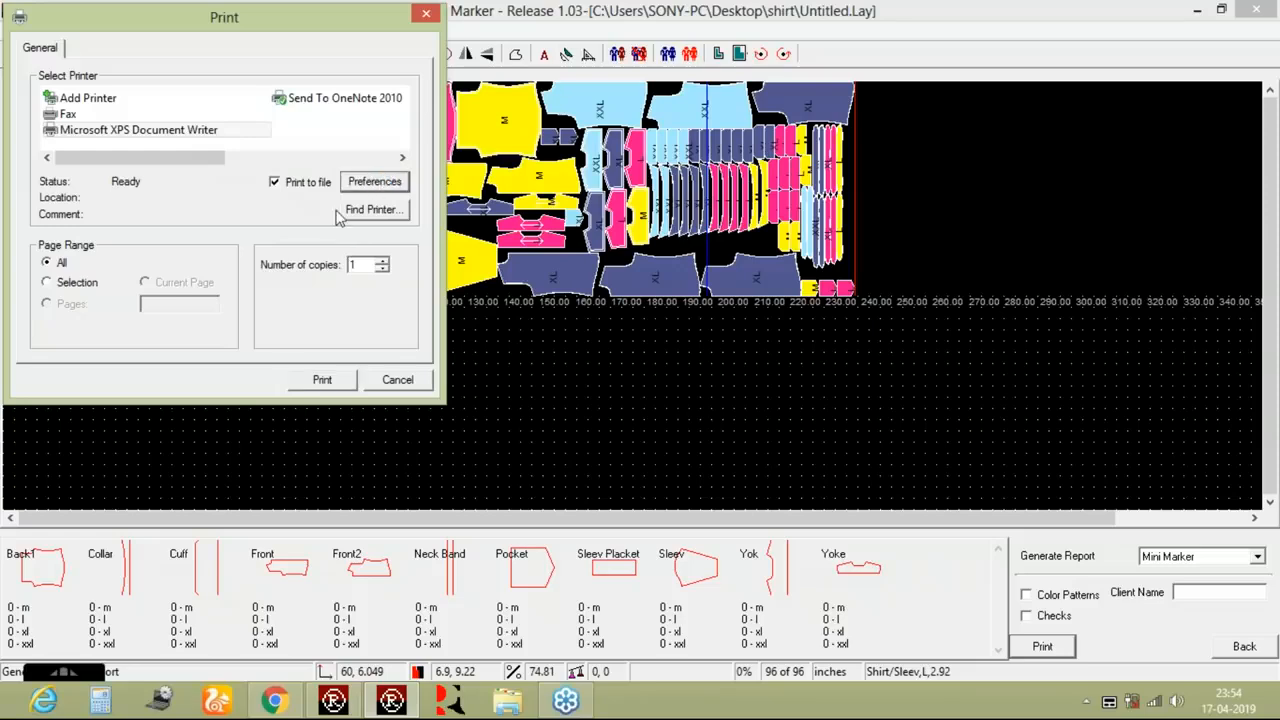
{"action": "left_click", "coordinate": [220, 173]}
{"action": "left_click", "coordinate": [213, 210]}
{"action": "left_click", "coordinate": [408, 505]}
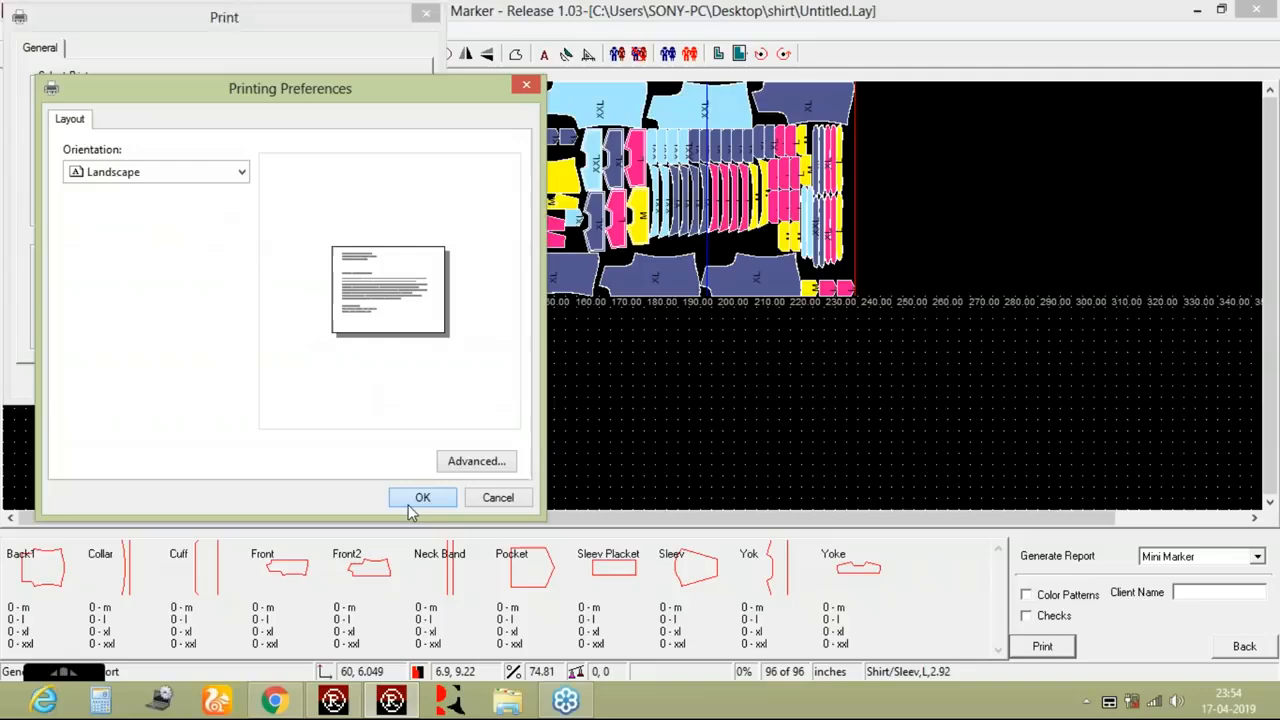
Print the report and save the output on the Desktop as an OpenXPS document named test.
{"action": "left_click", "coordinate": [334, 382]}
{"action": "type", "text": "test"}
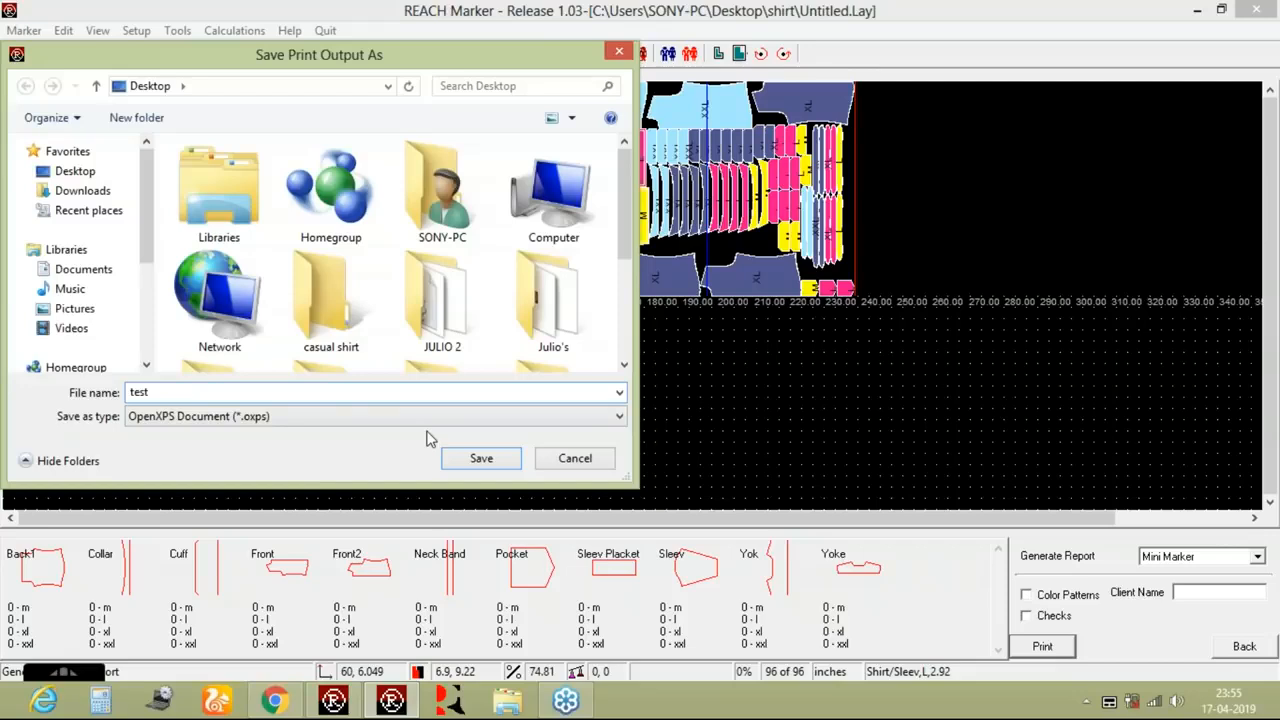
{"action": "left_click", "coordinate": [481, 458]}
View the saved test report from the desktop and return to the marker window.
{"action": "left_click", "coordinate": [1197, 12]}
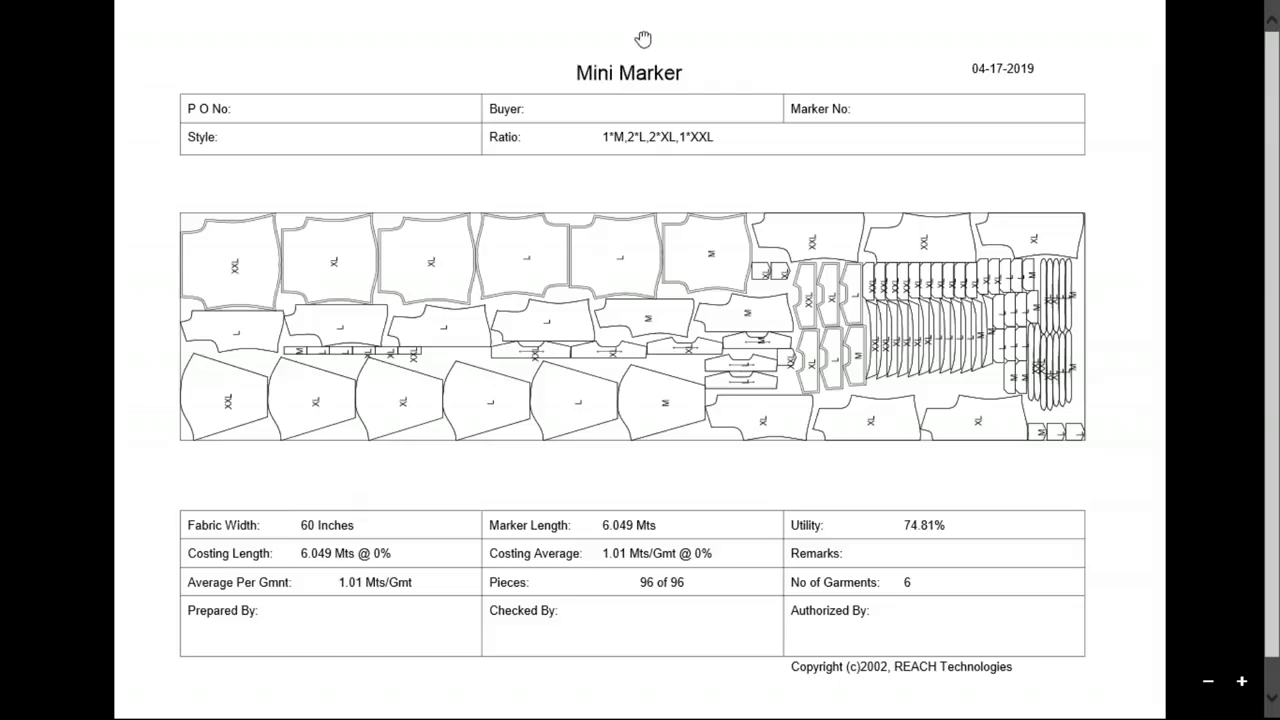
{"action": "key", "text": "super"}
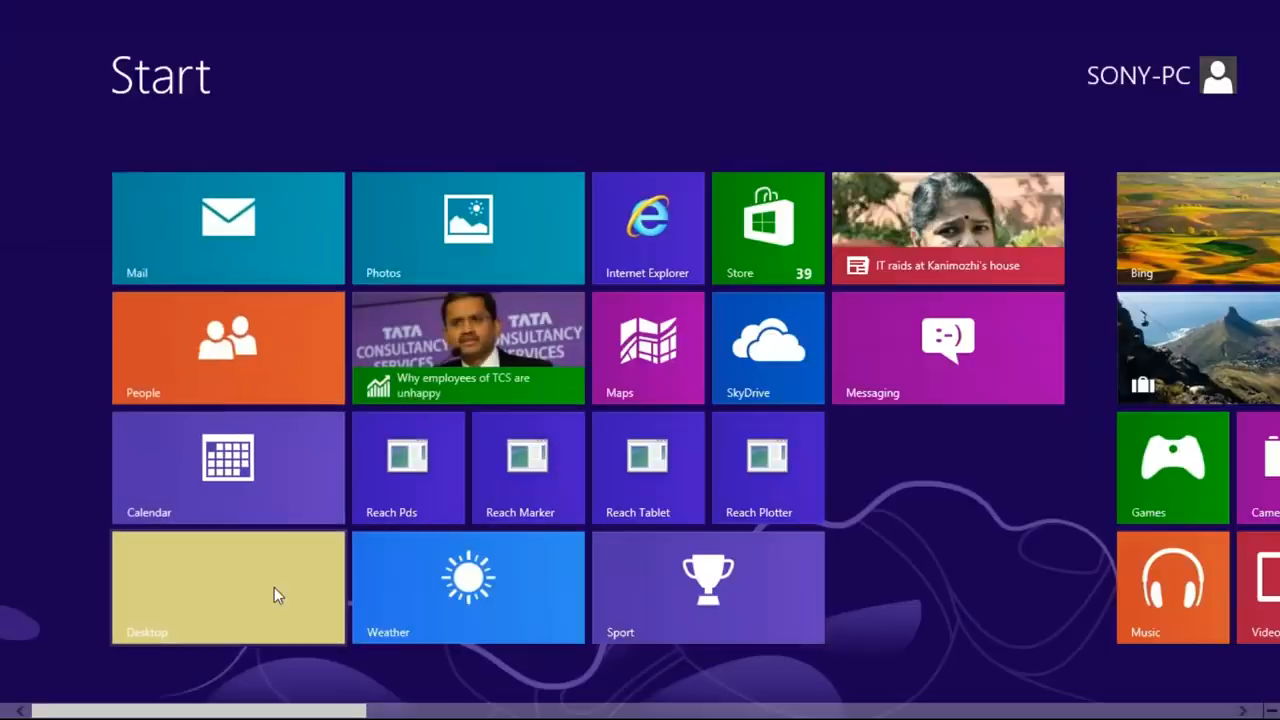
{"action": "left_click", "coordinate": [274, 594]}
{"action": "left_click", "coordinate": [391, 700]}
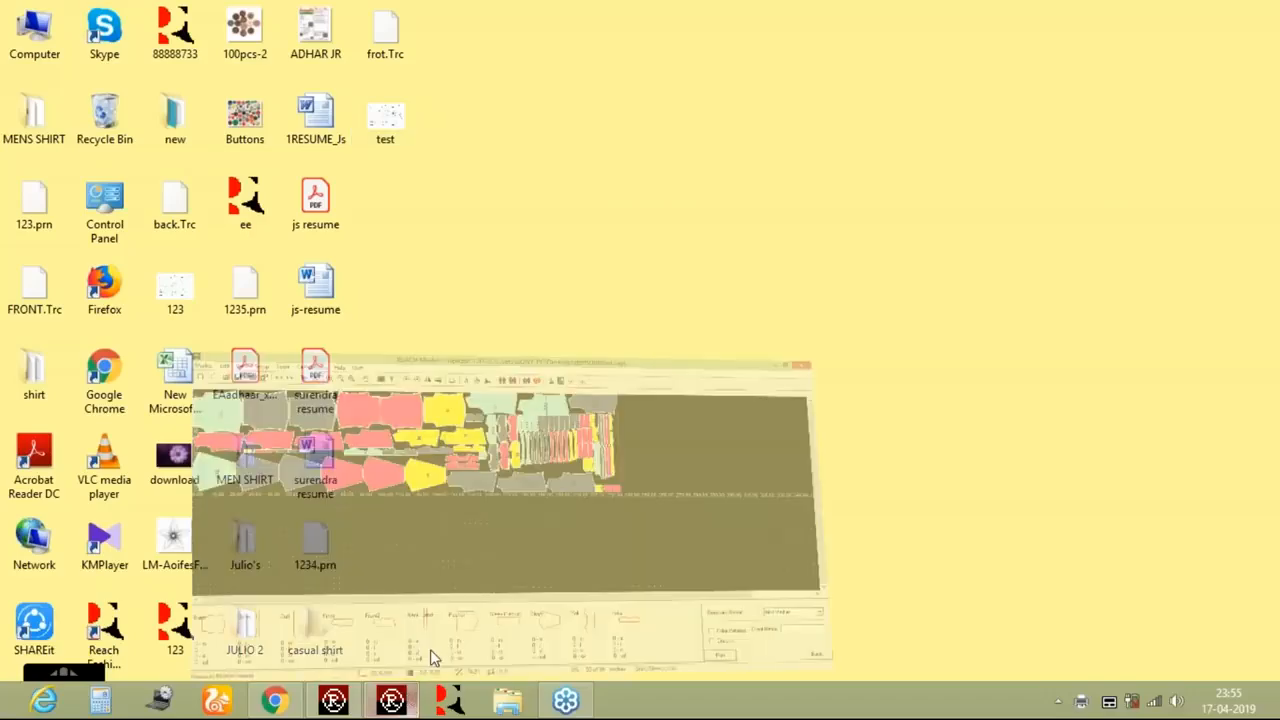
Switch to REACH PDS and display the Front and Front2 pieces together.
{"action": "left_click", "coordinate": [350, 705]}
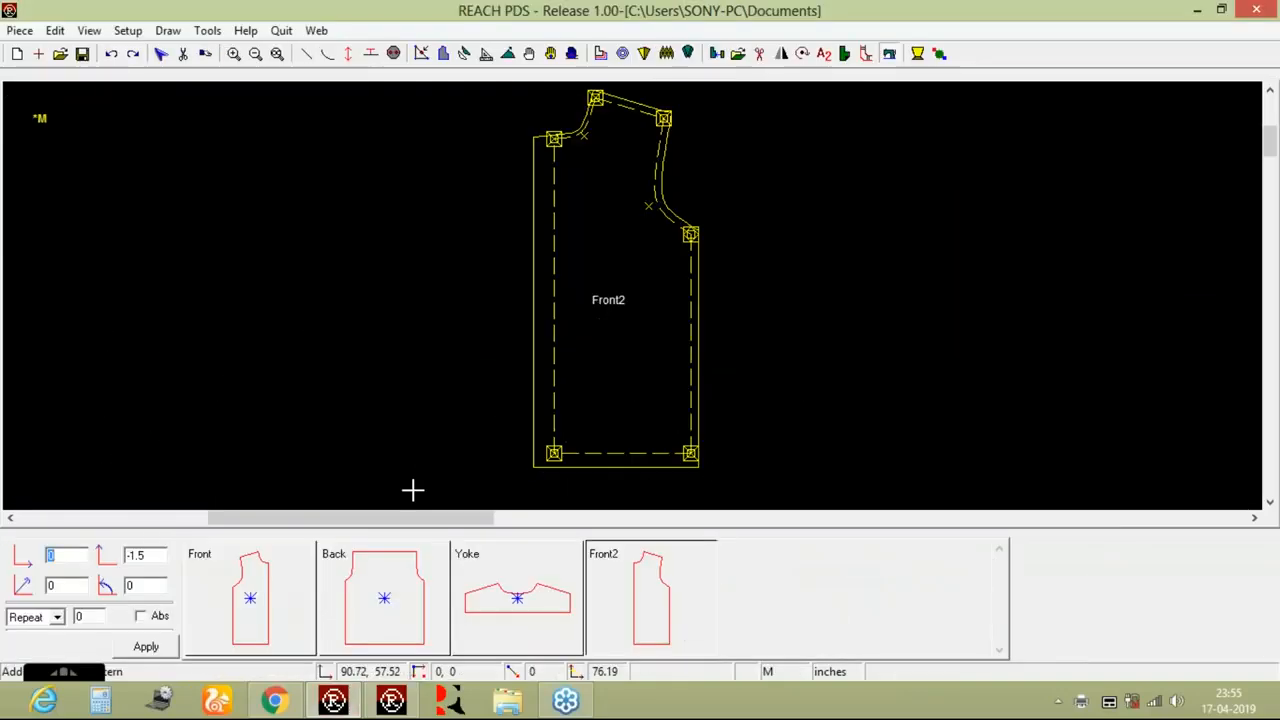
{"action": "left_click", "coordinate": [422, 590]}
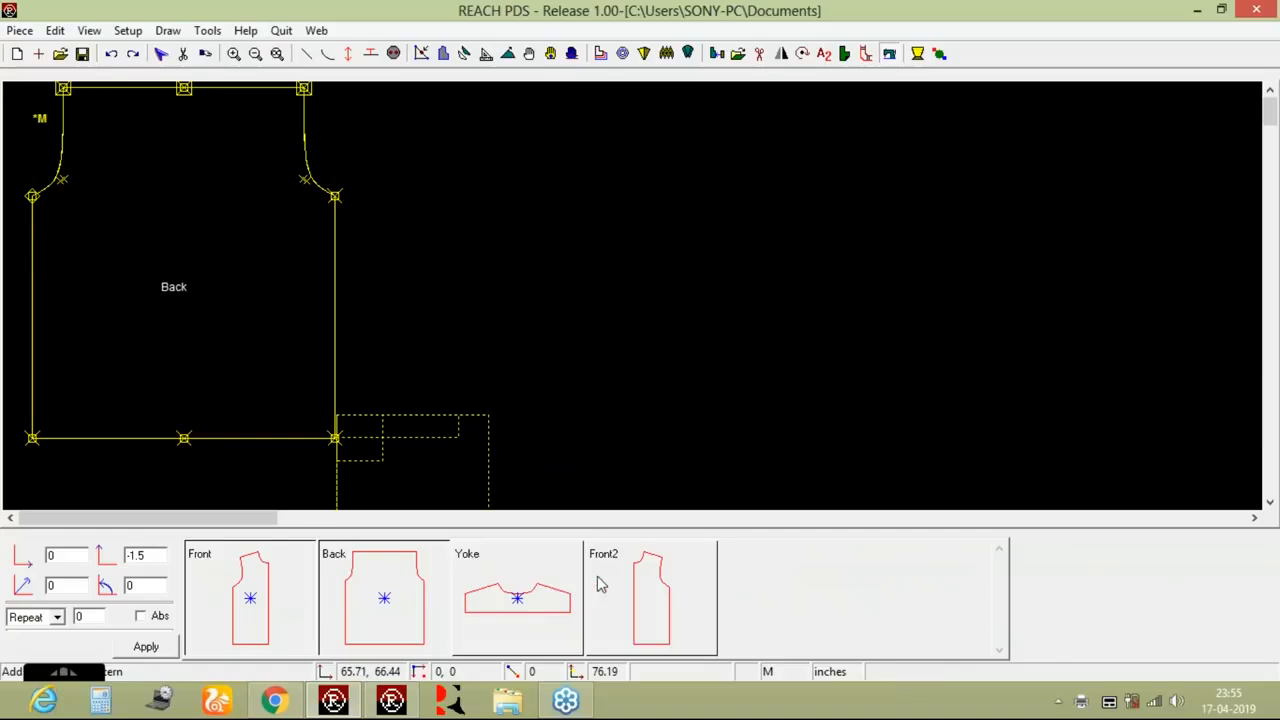
{"action": "left_click", "coordinate": [277, 54]}
{"action": "left_click", "coordinate": [299, 570]}
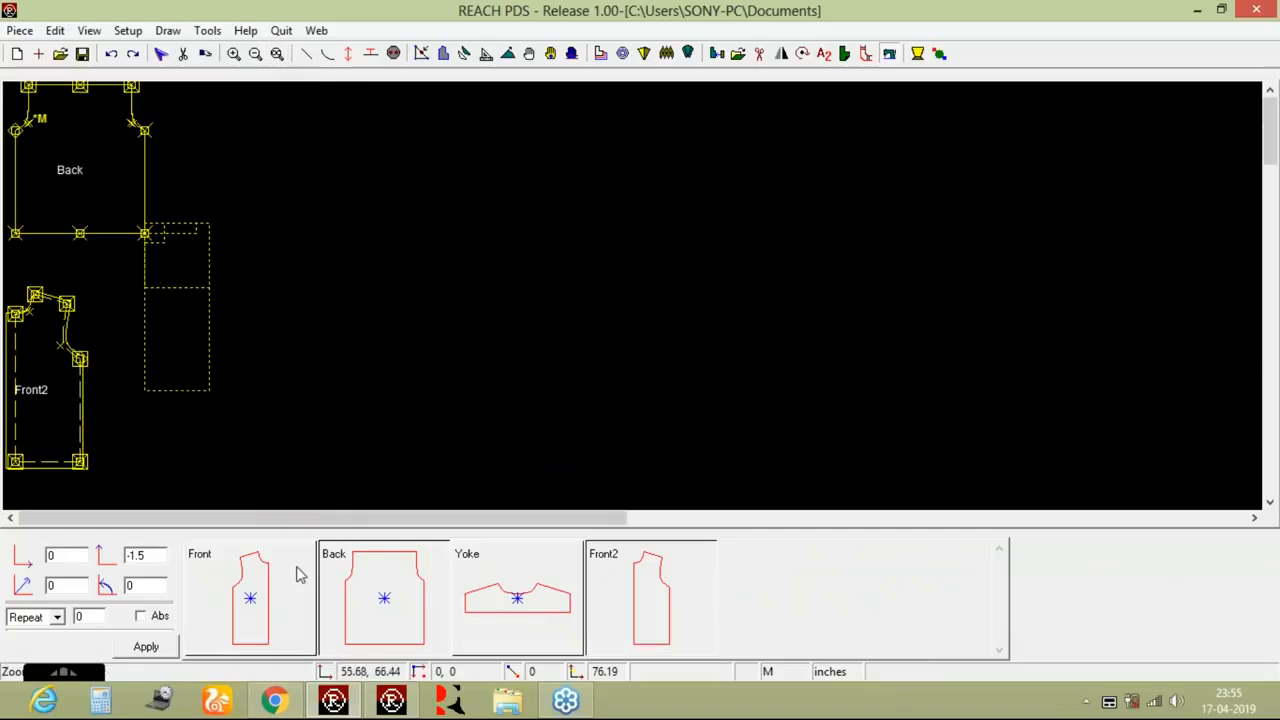
{"action": "left_click", "coordinate": [680, 594]}
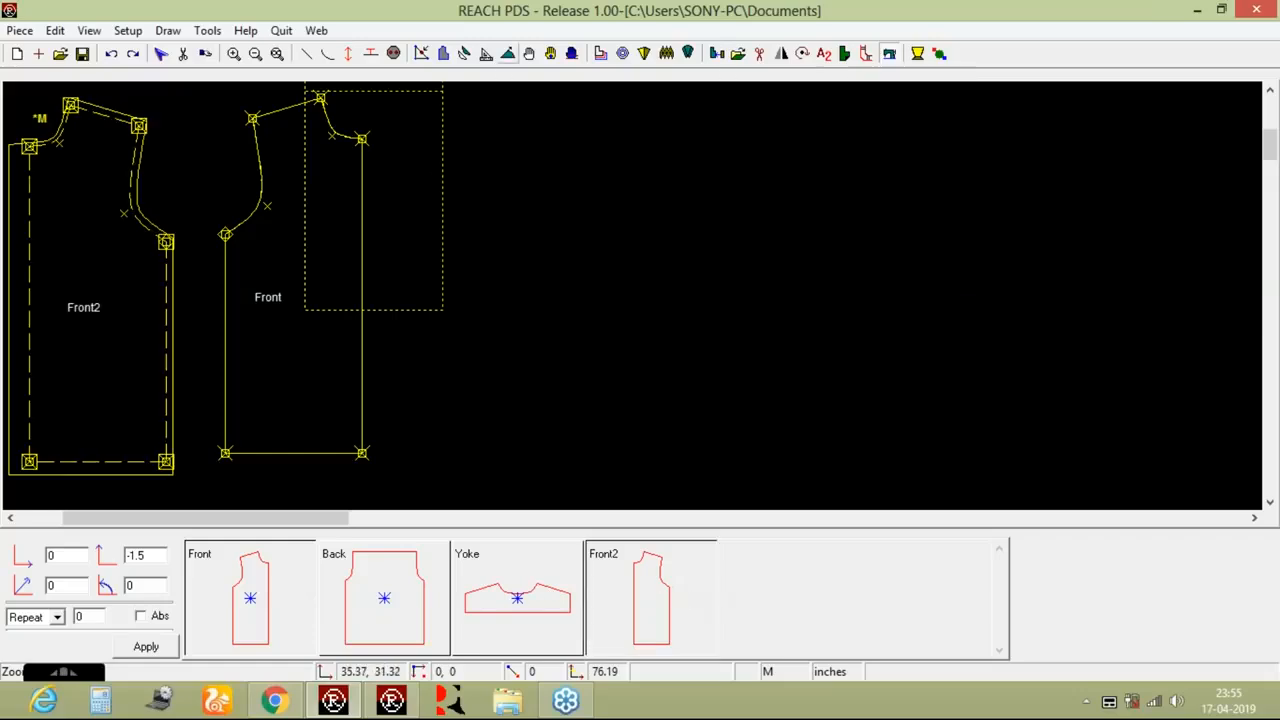
Move the Front2 and Front pieces into the empty area beside the dashed draft block and save them.
{"action": "left_click", "coordinate": [529, 53]}
{"action": "left_click_drag", "start_coordinate": [126, 229], "coordinate": [1068, 247]}
{"action": "left_click_drag", "start_coordinate": [339, 315], "coordinate": [779, 347]}
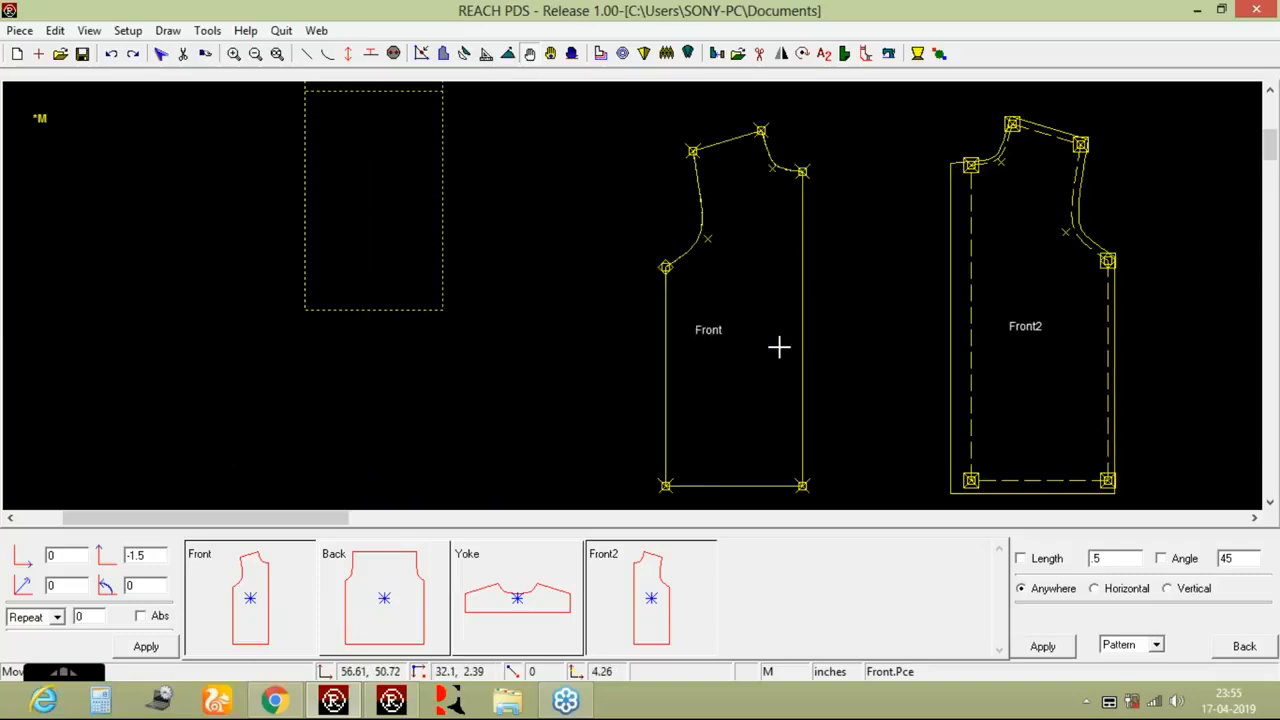
{"action": "key", "text": "ctrl+s"}
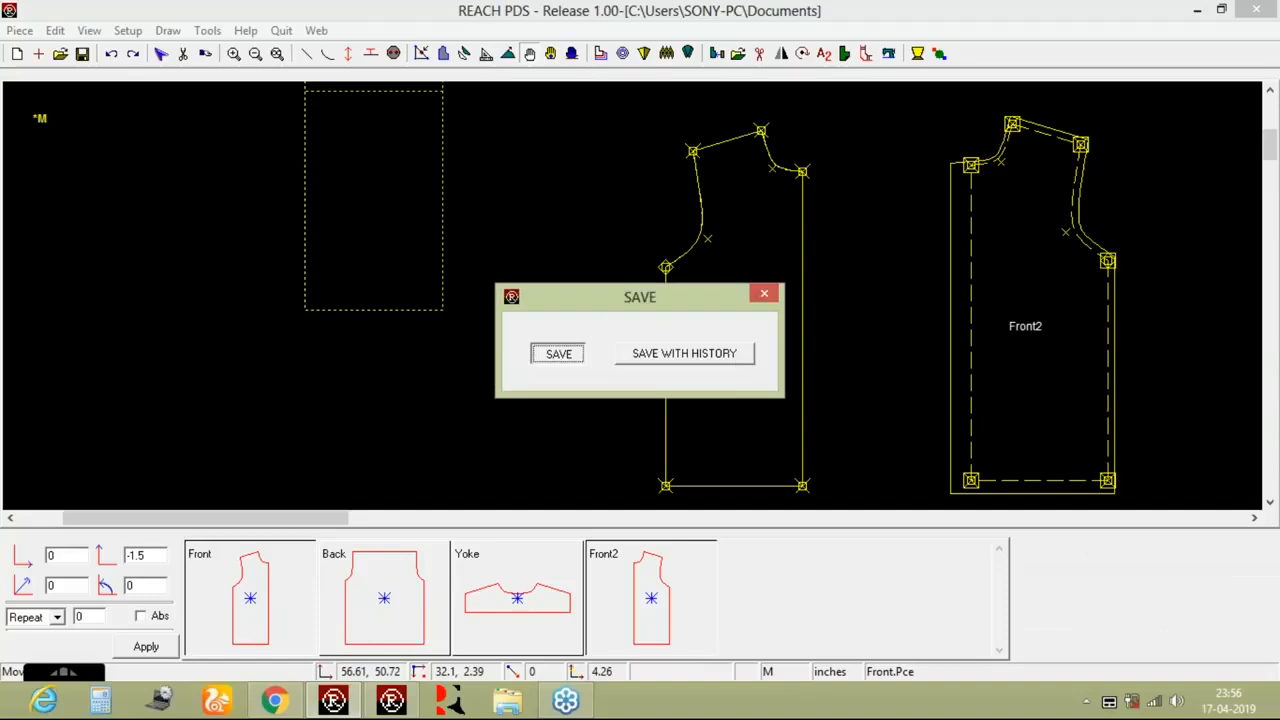
{"action": "key", "text": "Return"}
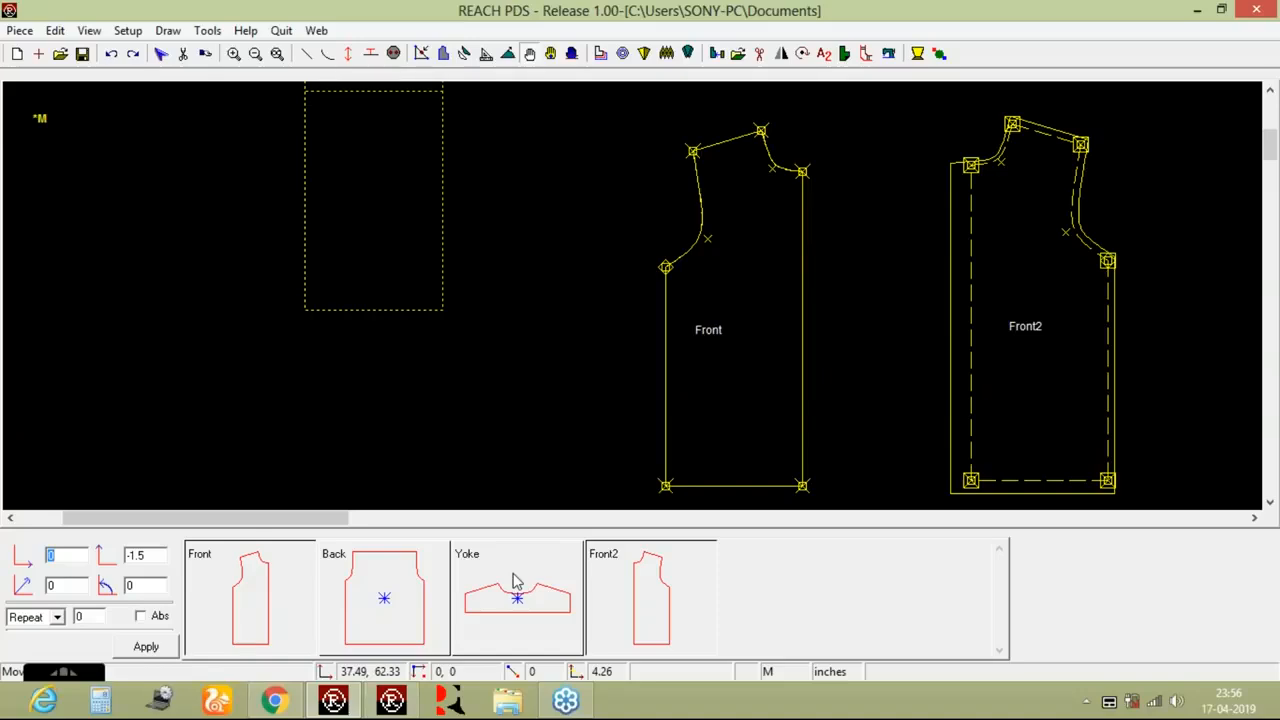
Show all graded sizes of the Front and Front2 pieces.
{"action": "left_click", "coordinate": [89, 30]}
{"action": "mouse_move", "coordinate": [240, 79]}
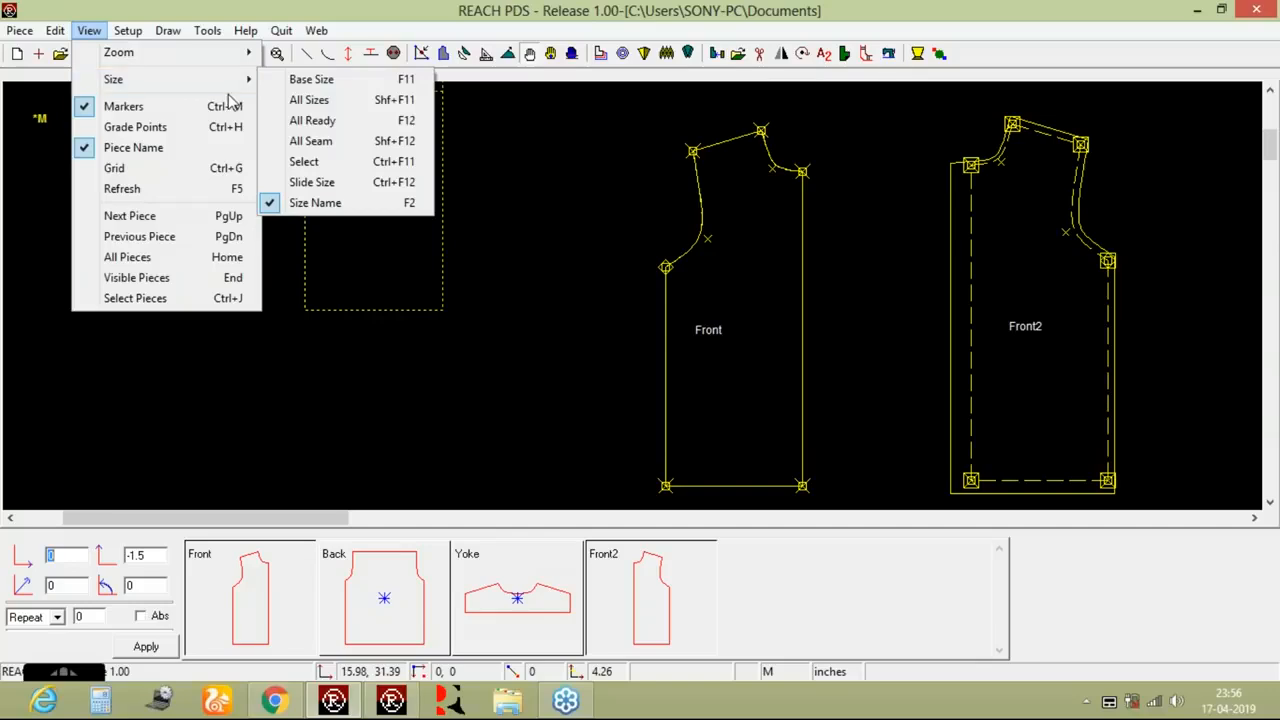
{"action": "left_click", "coordinate": [276, 108]}
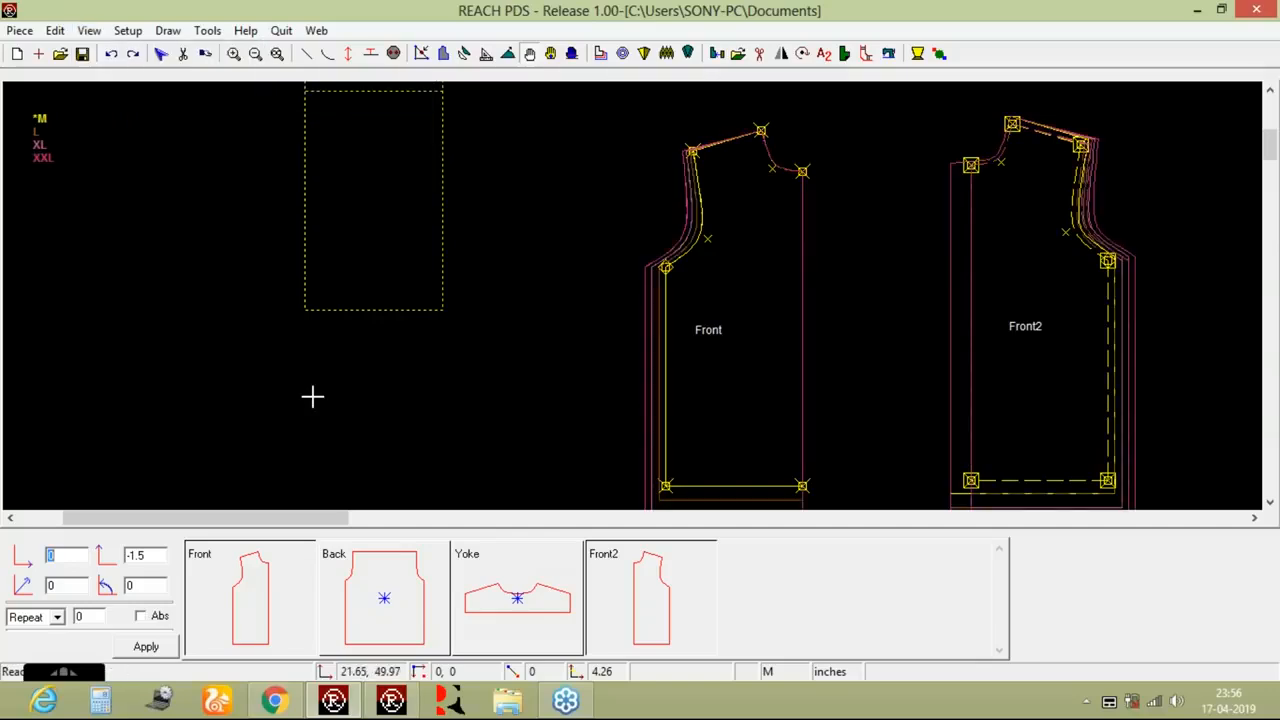
Bring up the Back and Yoke pieces and move them clear of the draft, with the Yoke just above the Back.
{"action": "left_click", "coordinate": [377, 600]}
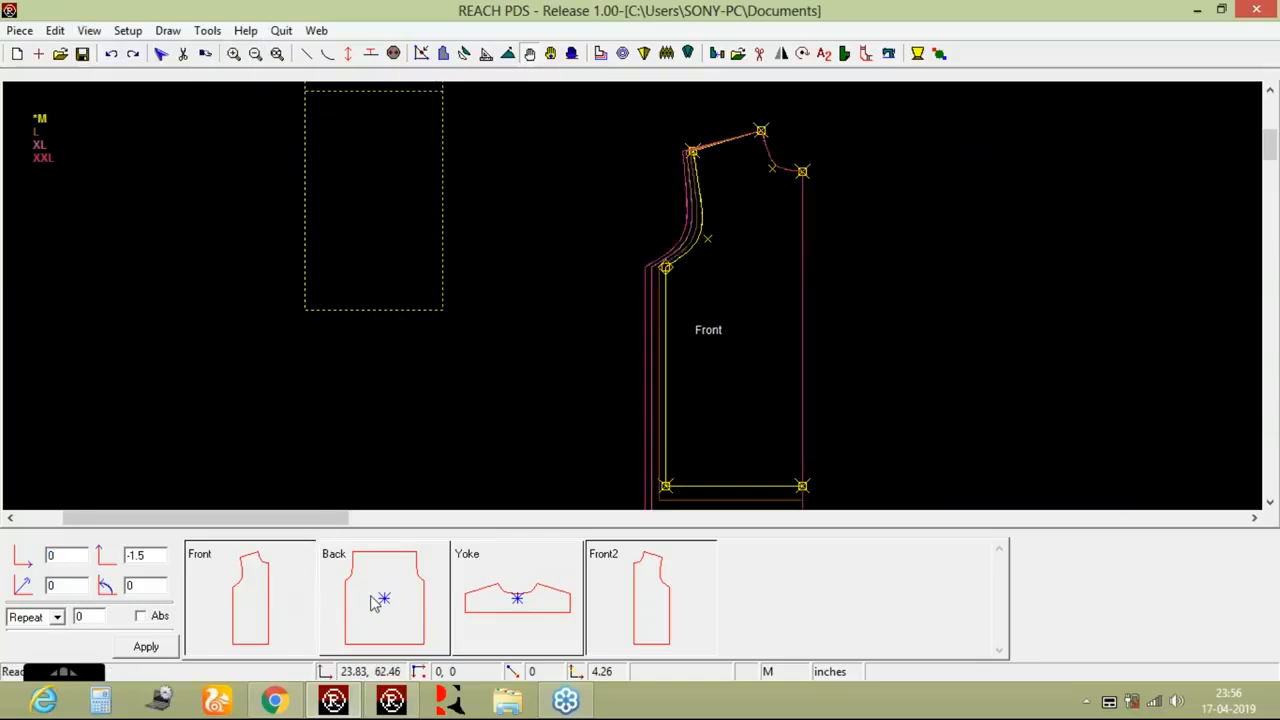
{"action": "left_click", "coordinate": [478, 598]}
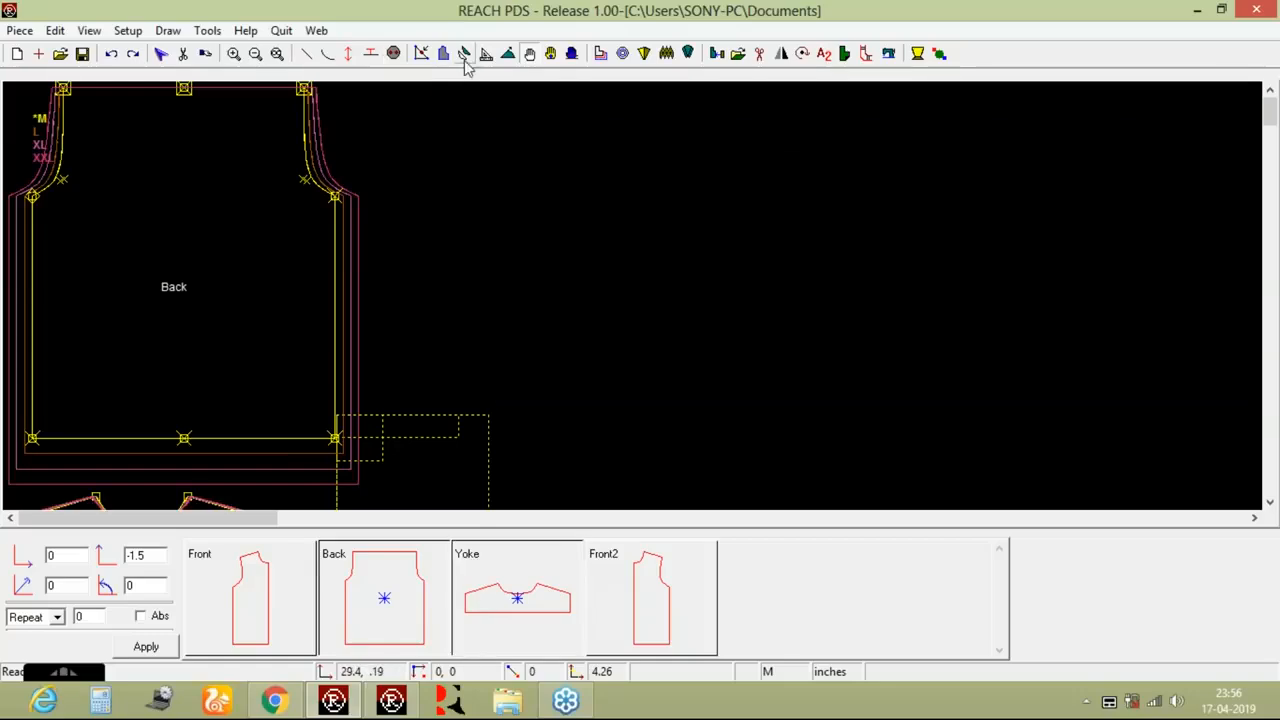
{"action": "left_click", "coordinate": [529, 55]}
{"action": "left_click", "coordinate": [280, 246]}
{"action": "left_click", "coordinate": [877, 411]}
{"action": "left_click", "coordinate": [200, 500]}
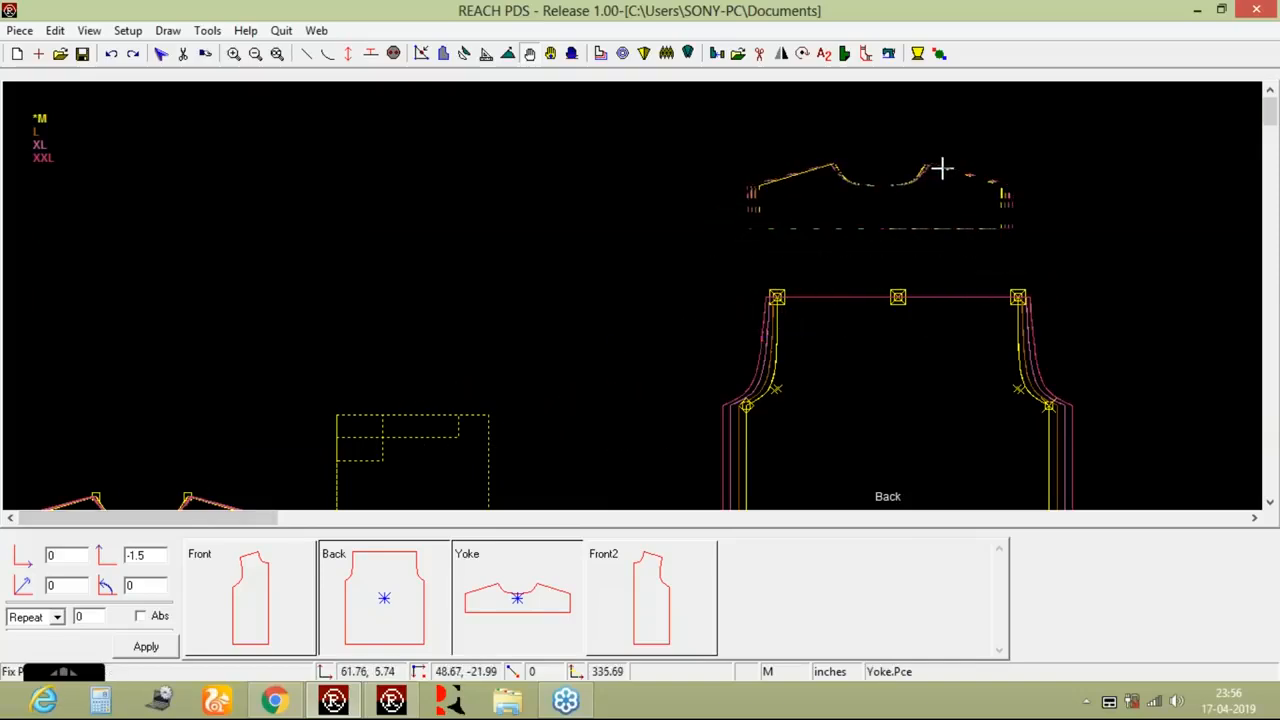
{"action": "left_click", "coordinate": [938, 168]}
{"action": "left_click", "coordinate": [278, 55]}
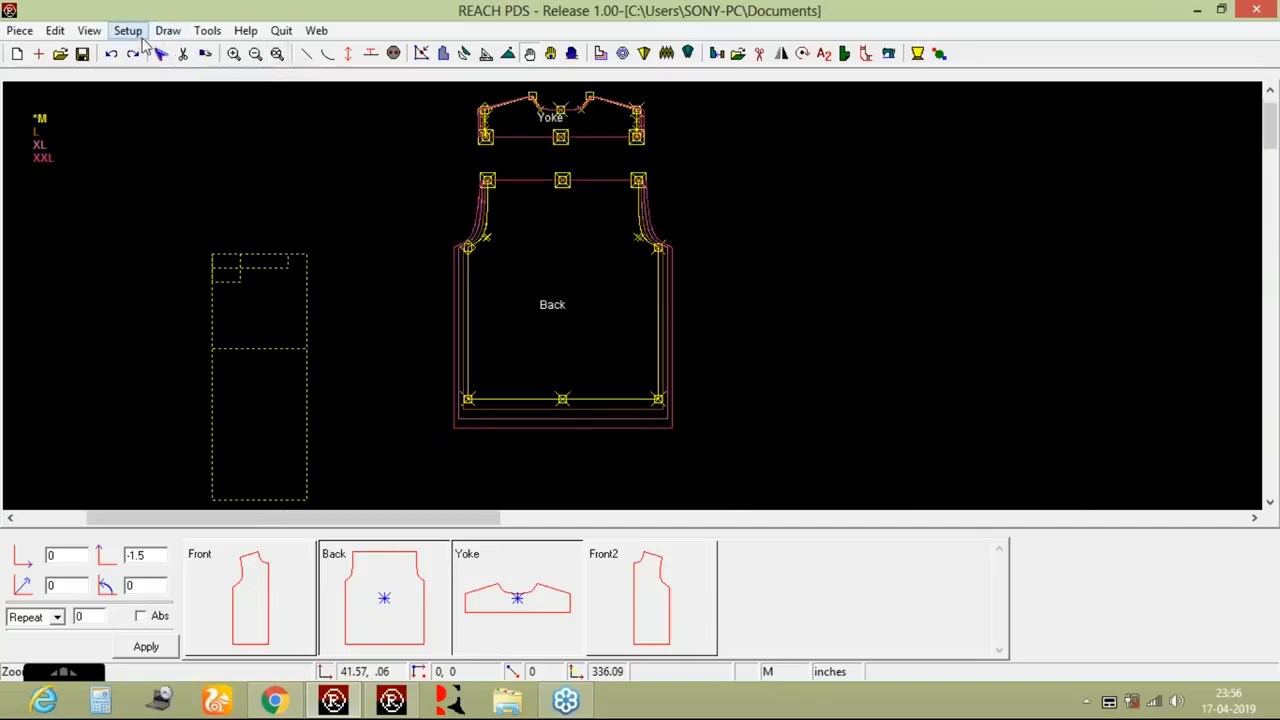
Save the modified pieces and open the existing shirt style with its Neck Band piece selected.
{"action": "left_click", "coordinate": [60, 54]}
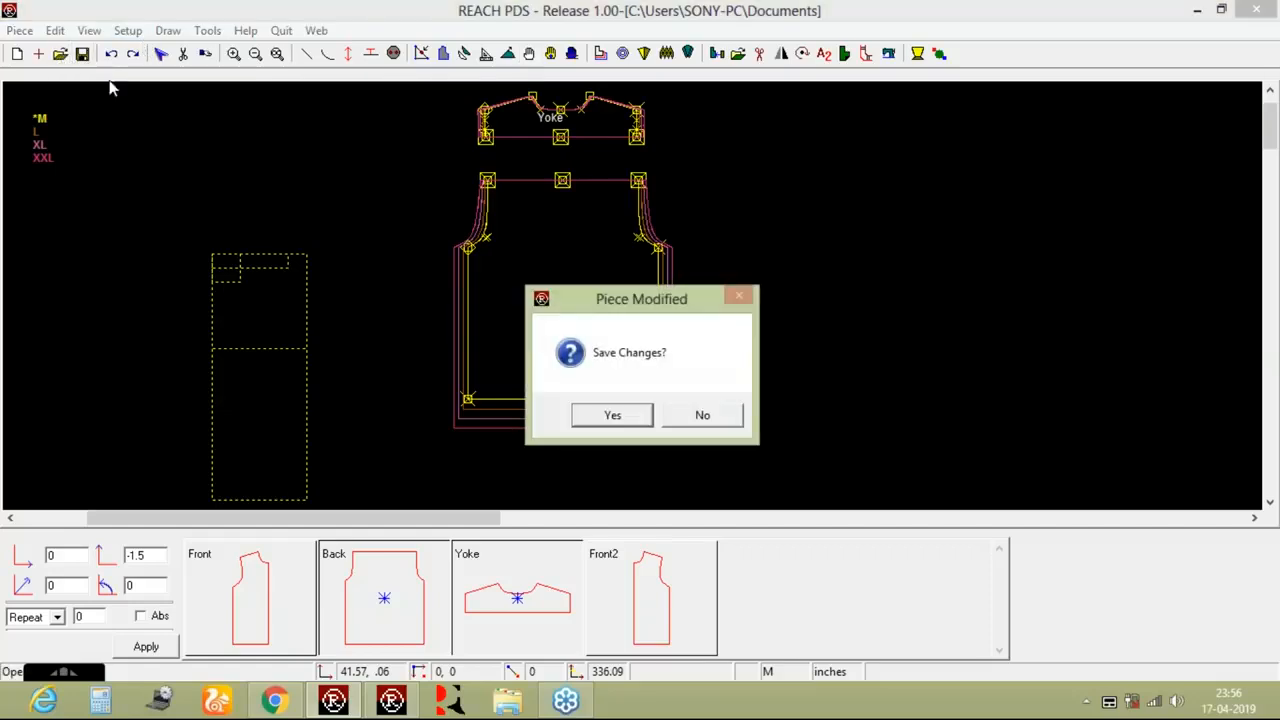
{"action": "left_click", "coordinate": [591, 422]}
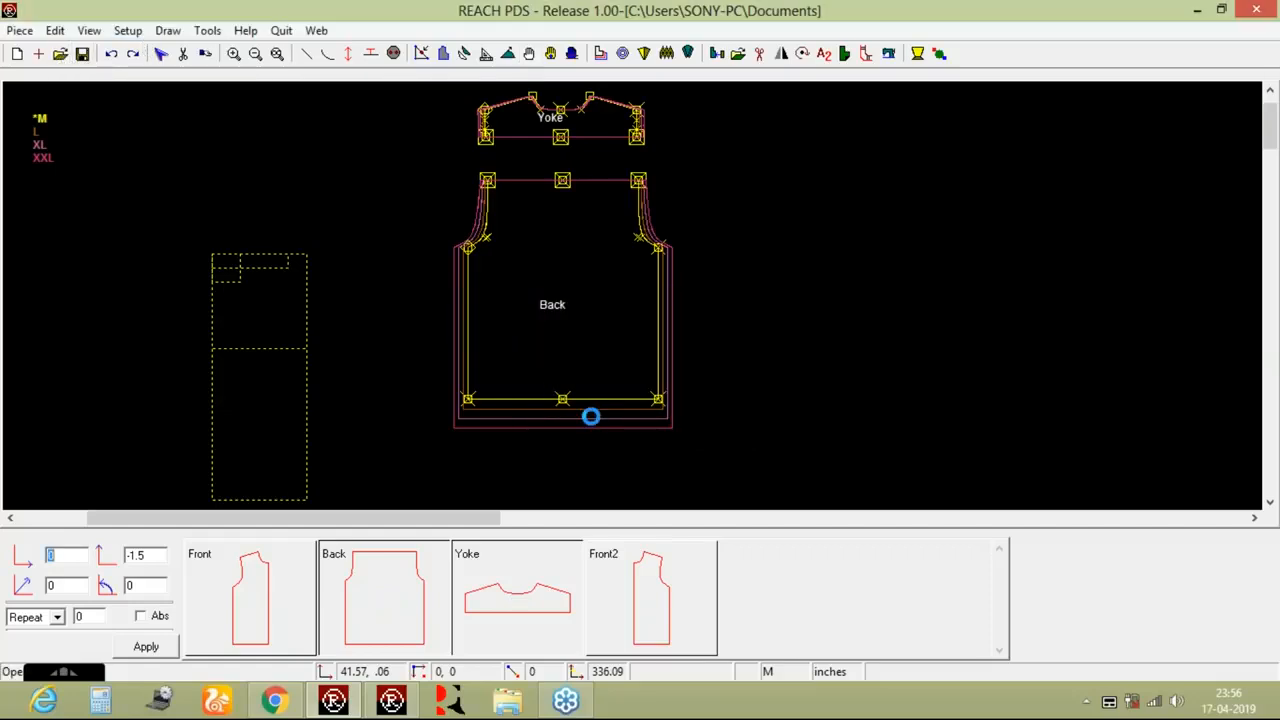
{"action": "left_click_drag", "start_coordinate": [764, 350], "coordinate": [770, 410]}
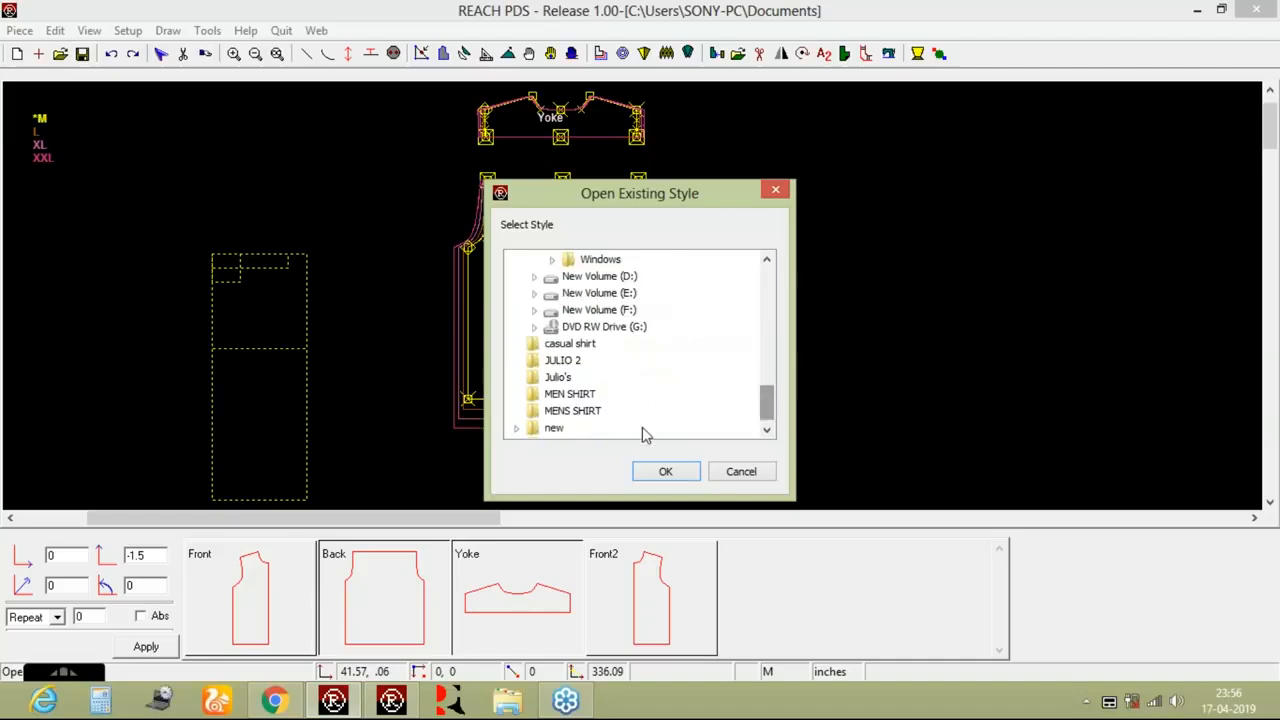
{"action": "scroll", "coordinate": [645, 405], "scroll_direction": "down", "scroll_amount": 1}
{"action": "left_click", "coordinate": [557, 429]}
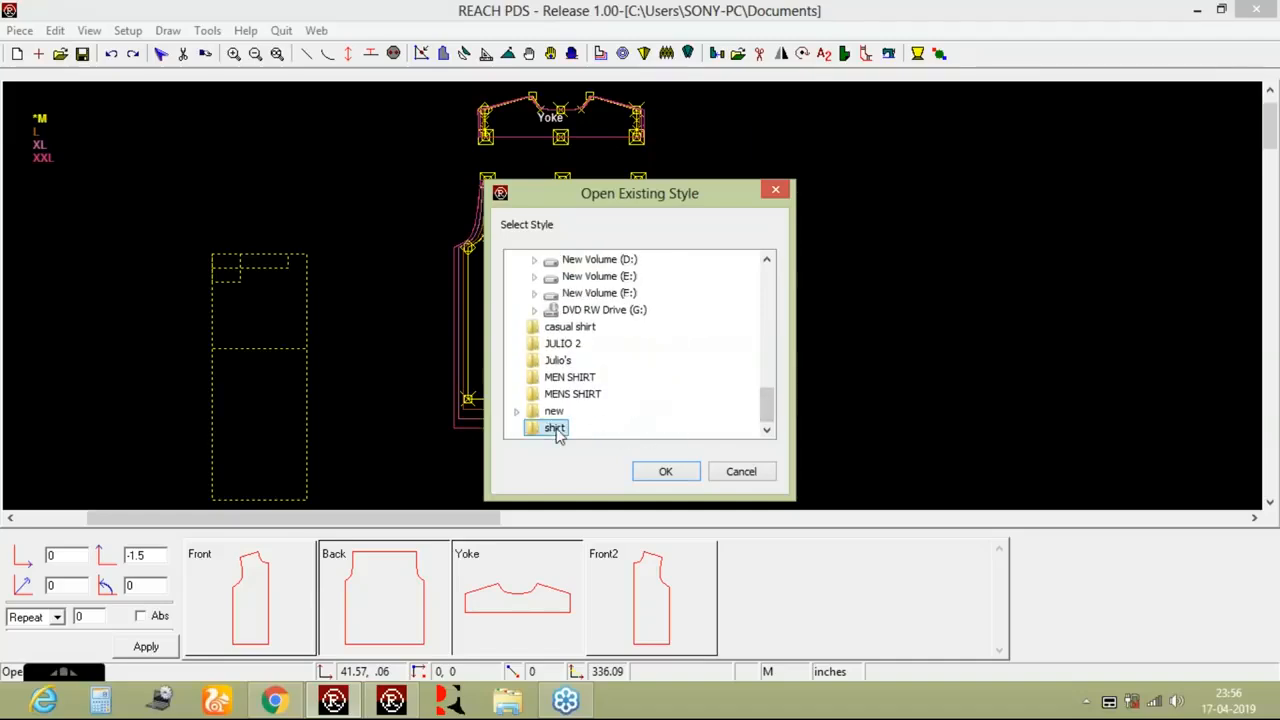
{"action": "left_click", "coordinate": [660, 477]}
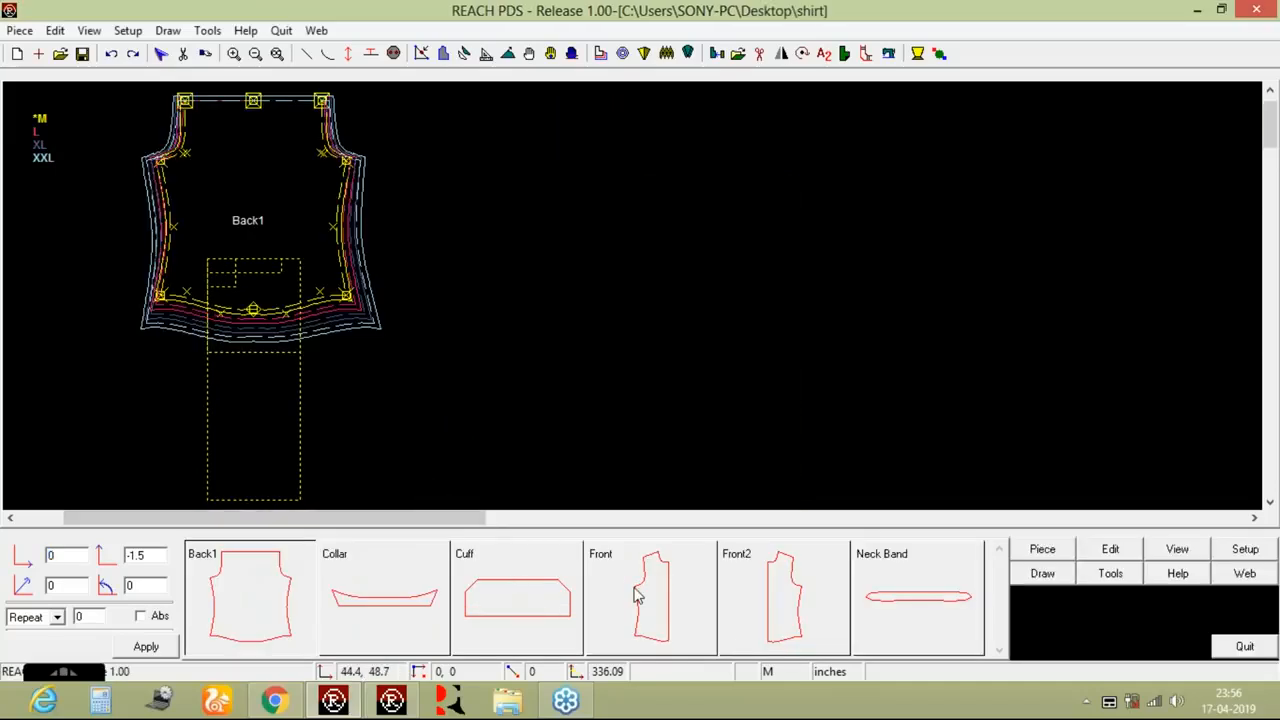
{"action": "left_click", "coordinate": [960, 610]}
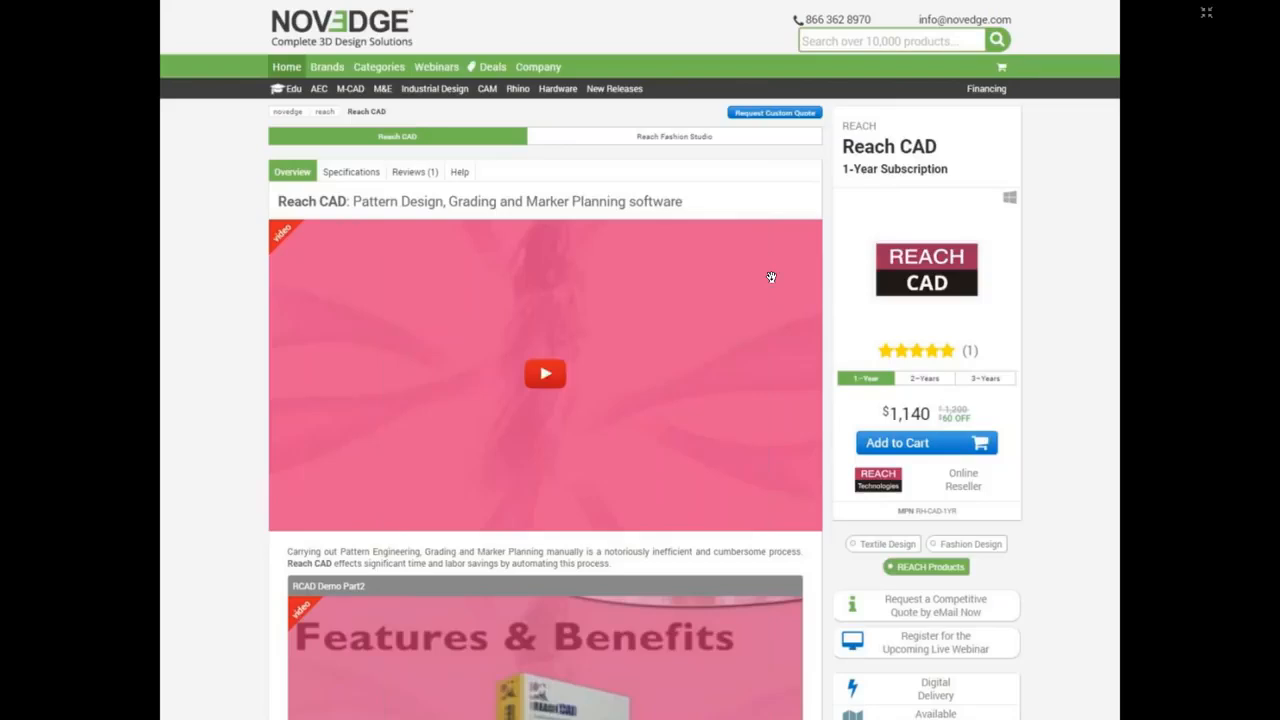
{"action": "left_click", "coordinate": [771, 277]}
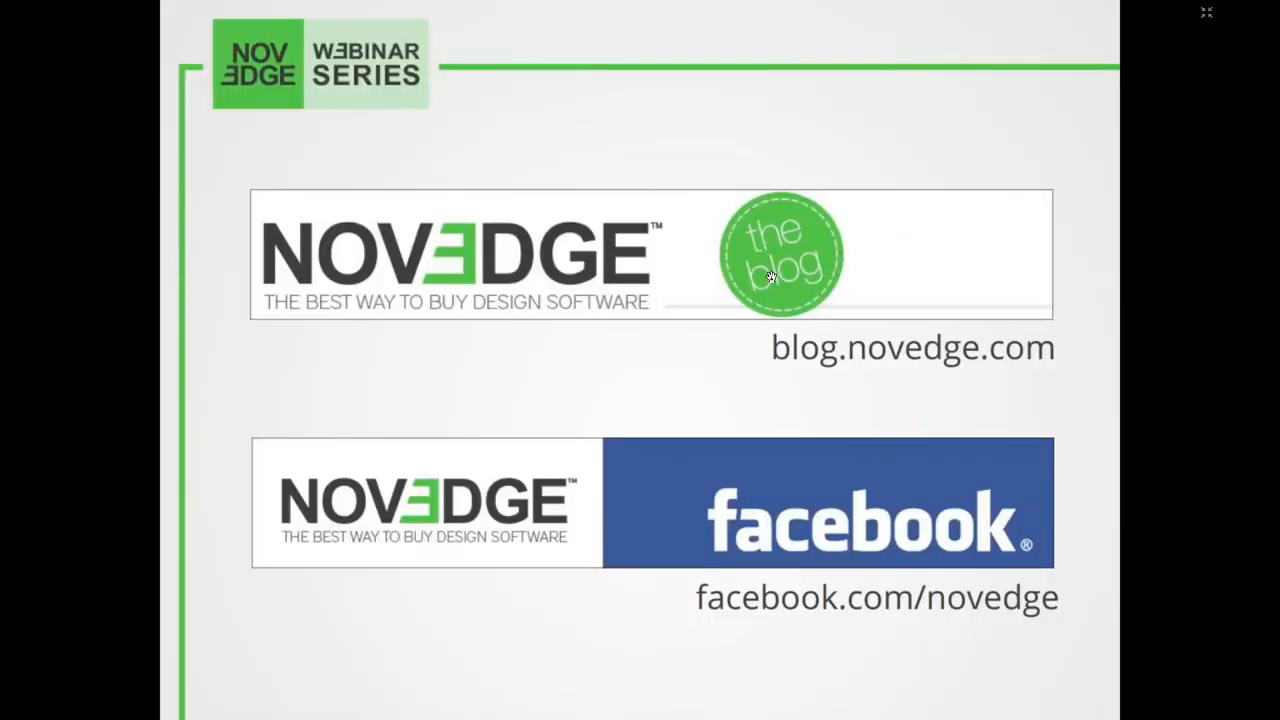
{"action": "left_click", "coordinate": [771, 277]}
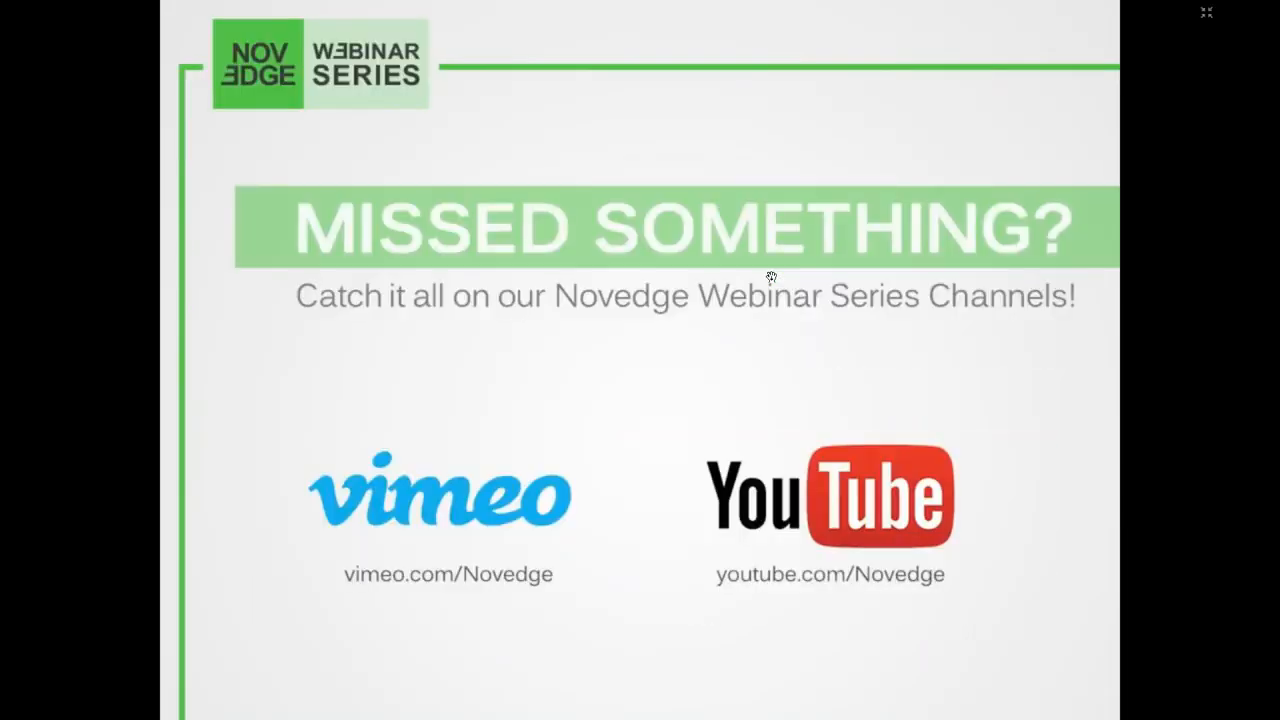